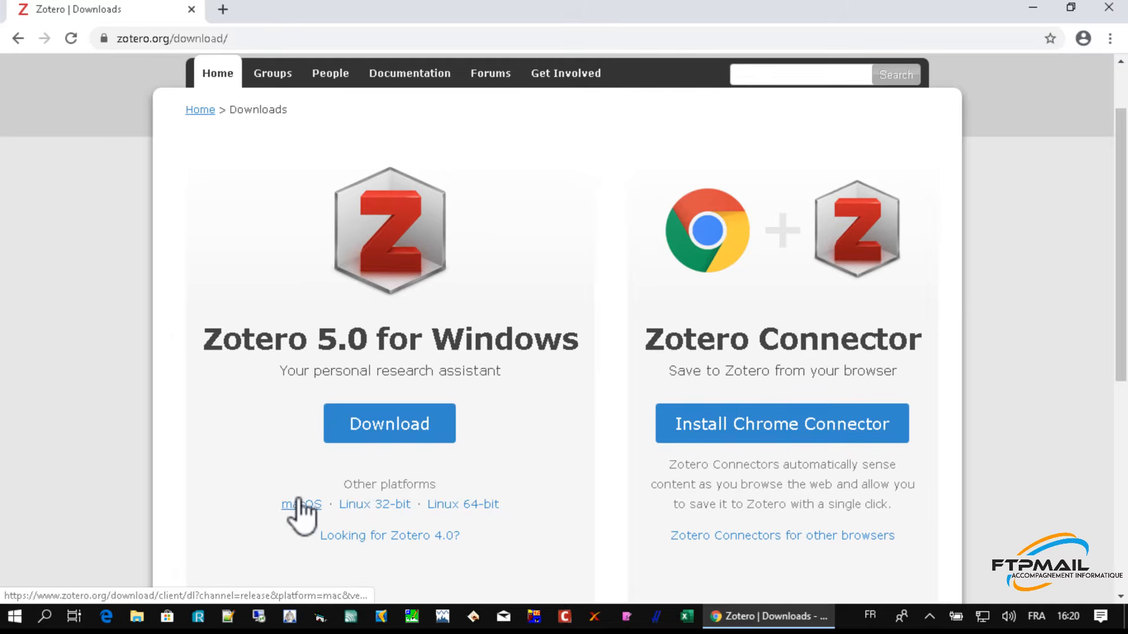
# - Download the Zotero 5.0 for Windows installer and add the Zotero Connector extension to Chrome
pyautogui.click(392, 418)
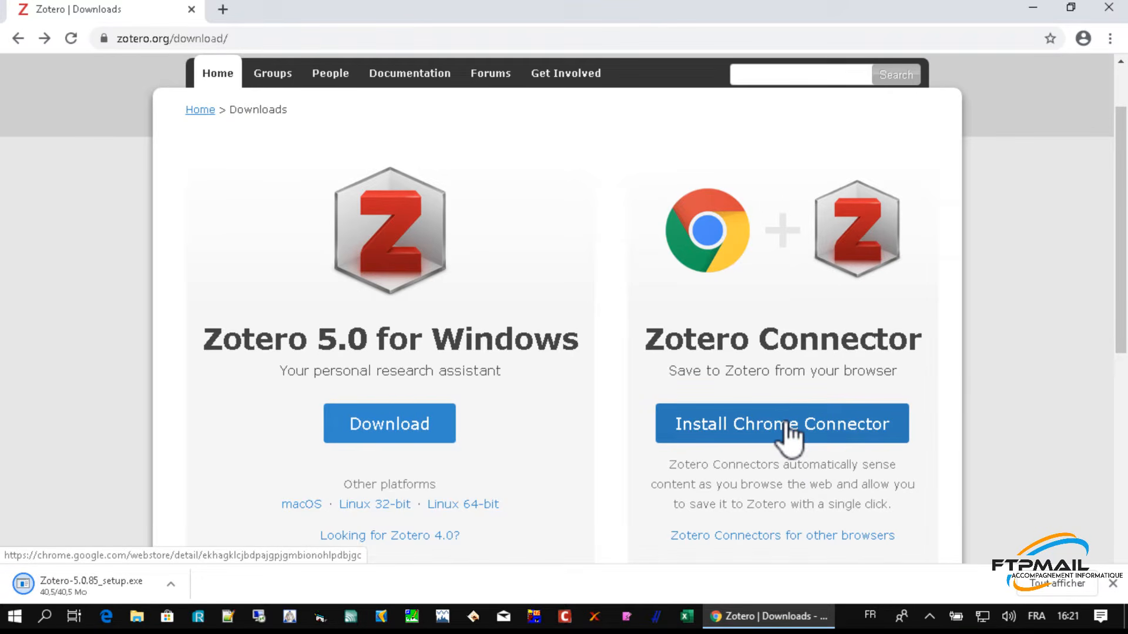
pyautogui.click(787, 427)
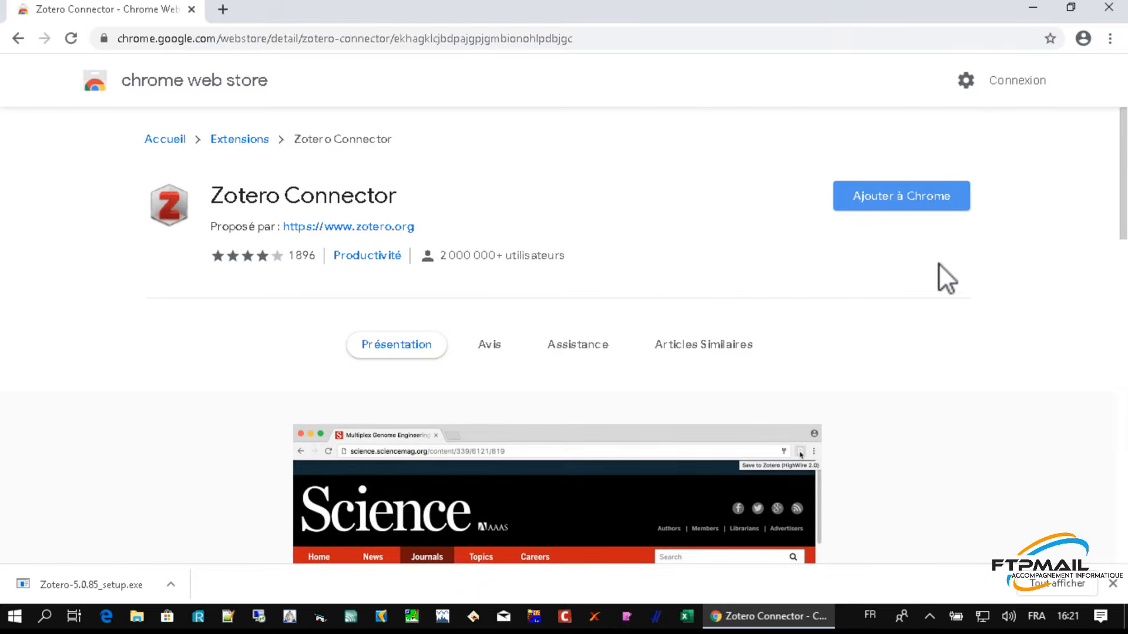
pyautogui.click(880, 201)
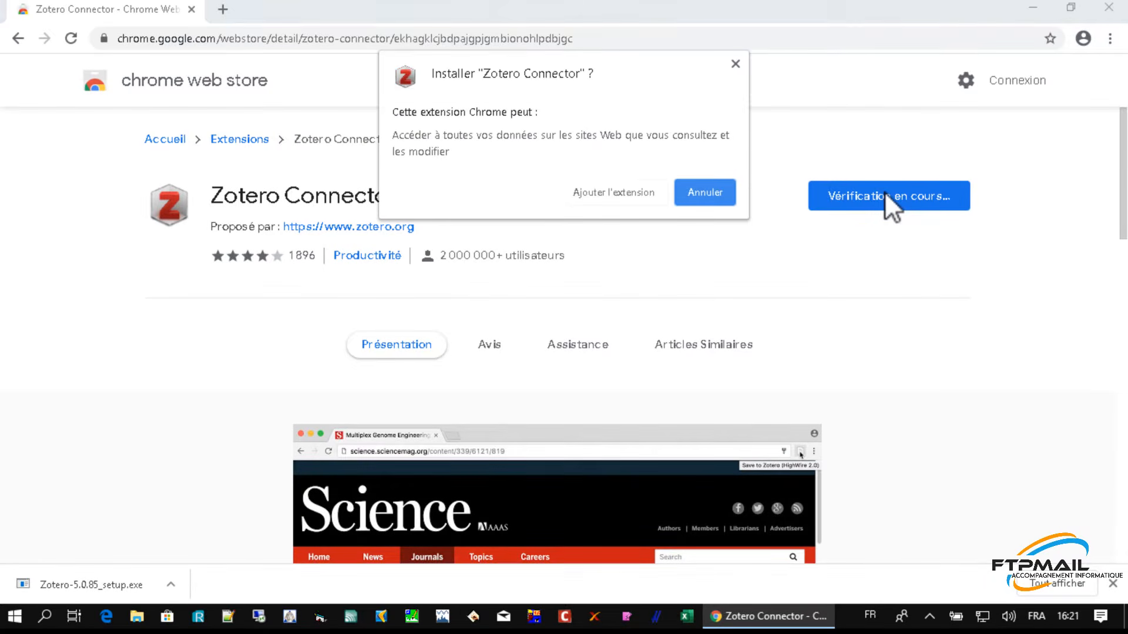
pyautogui.click(625, 182)
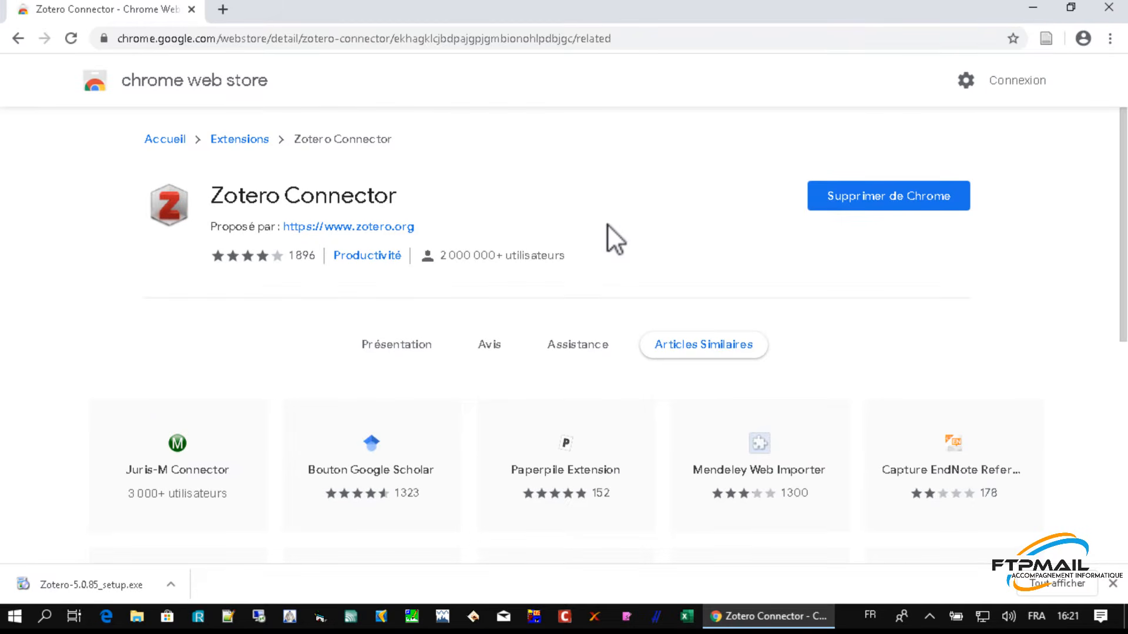
# - Run the downloaded Zotero-5.0.85_setup.exe with the Standard setup type and launch Zotero in an enlarged window
pyautogui.click(80, 580)
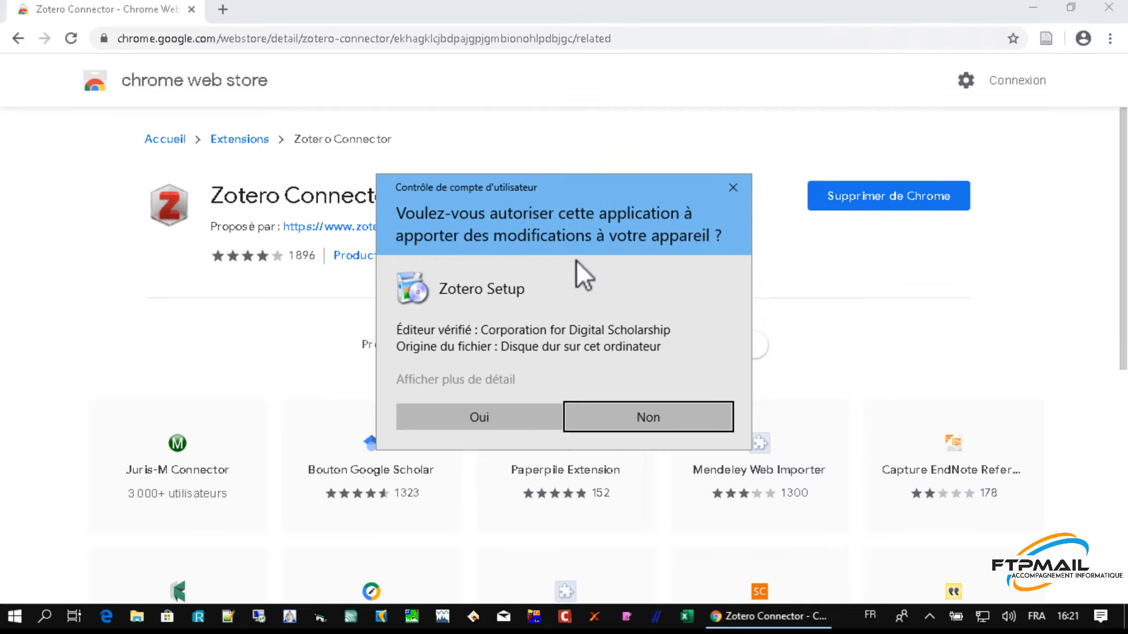
pyautogui.click(470, 410)
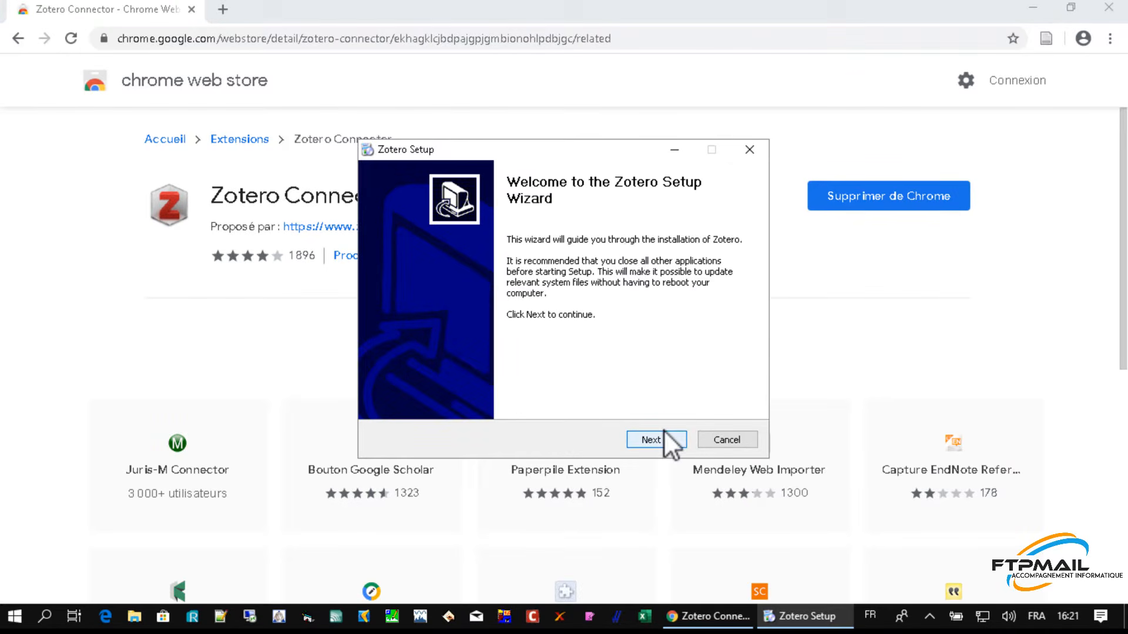
pyautogui.click(664, 437)
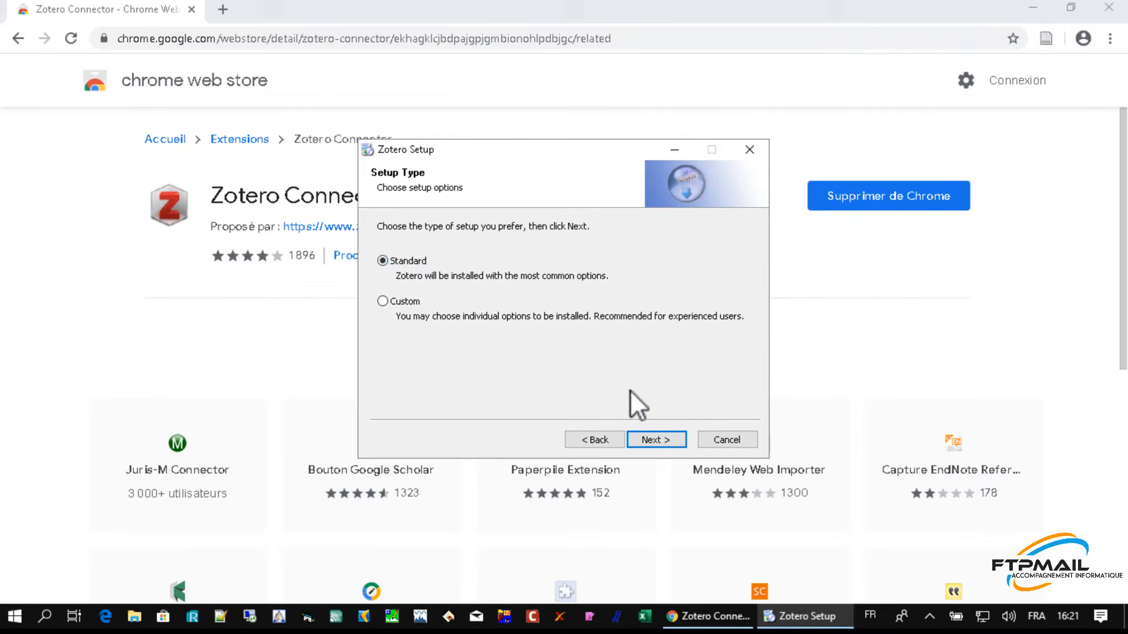
pyautogui.click(644, 436)
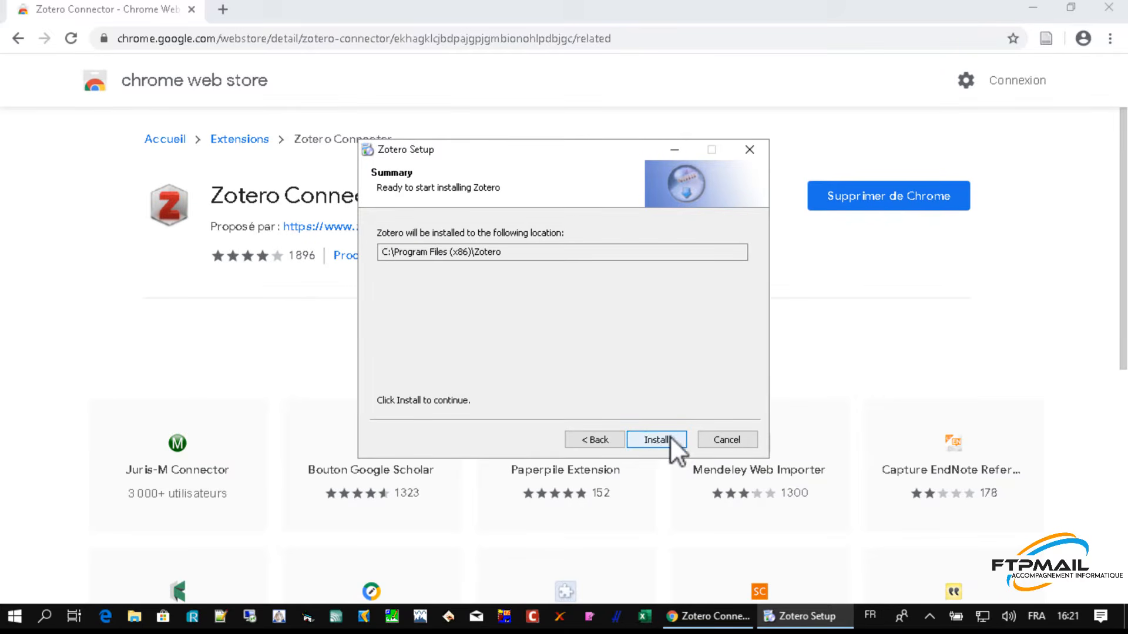
pyautogui.click(670, 436)
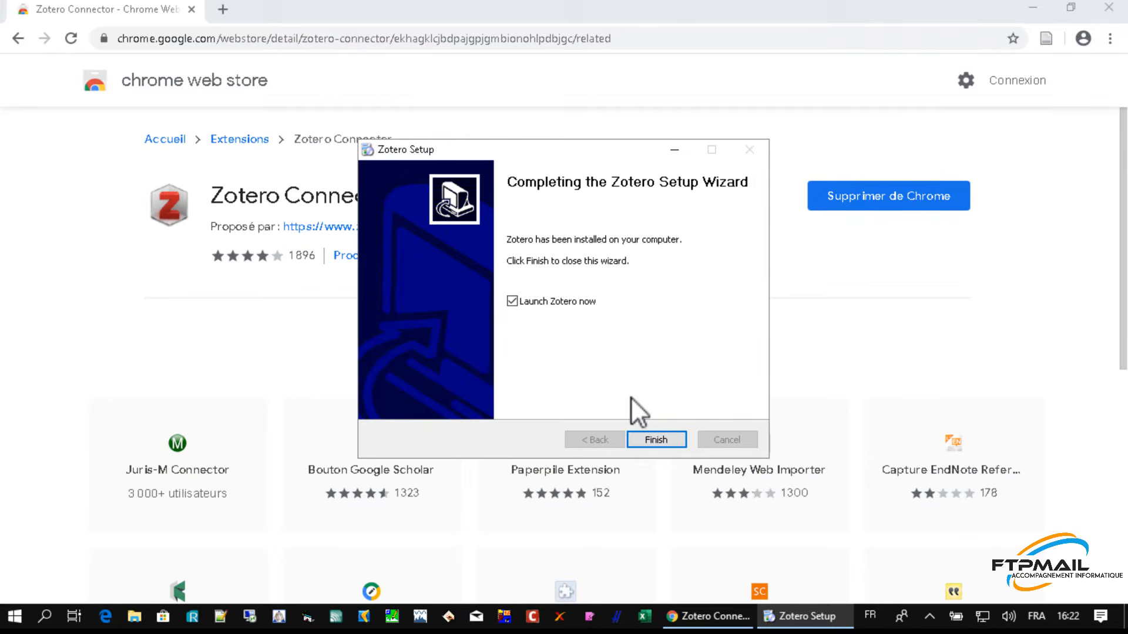
pyautogui.click(650, 437)
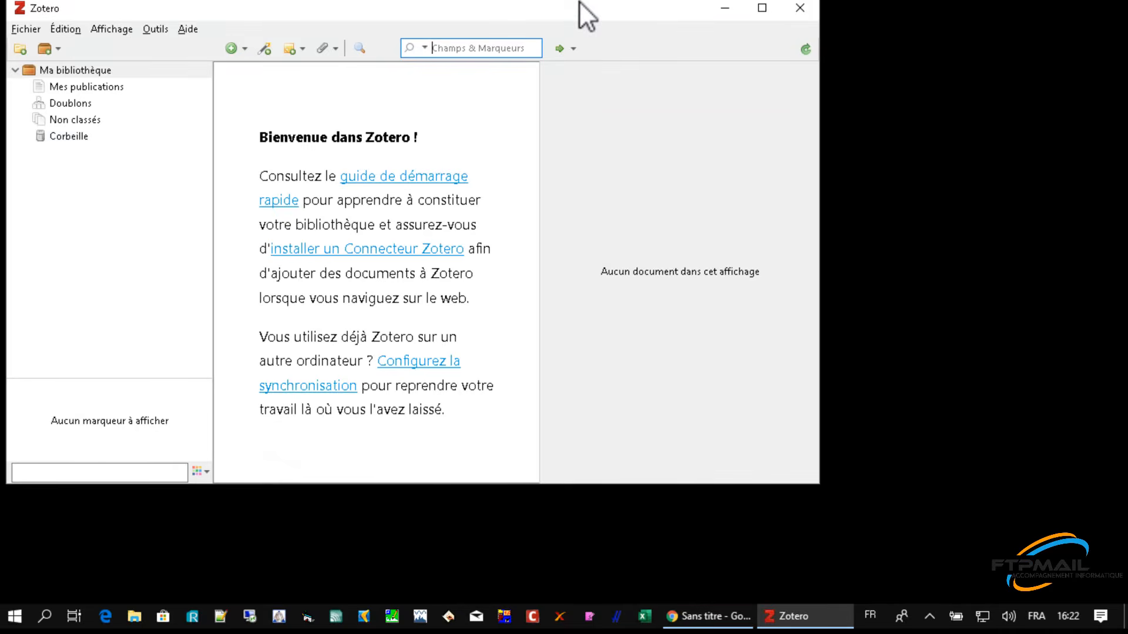
pyautogui.moveTo(581, 7); pyautogui.dragTo(699, 46)
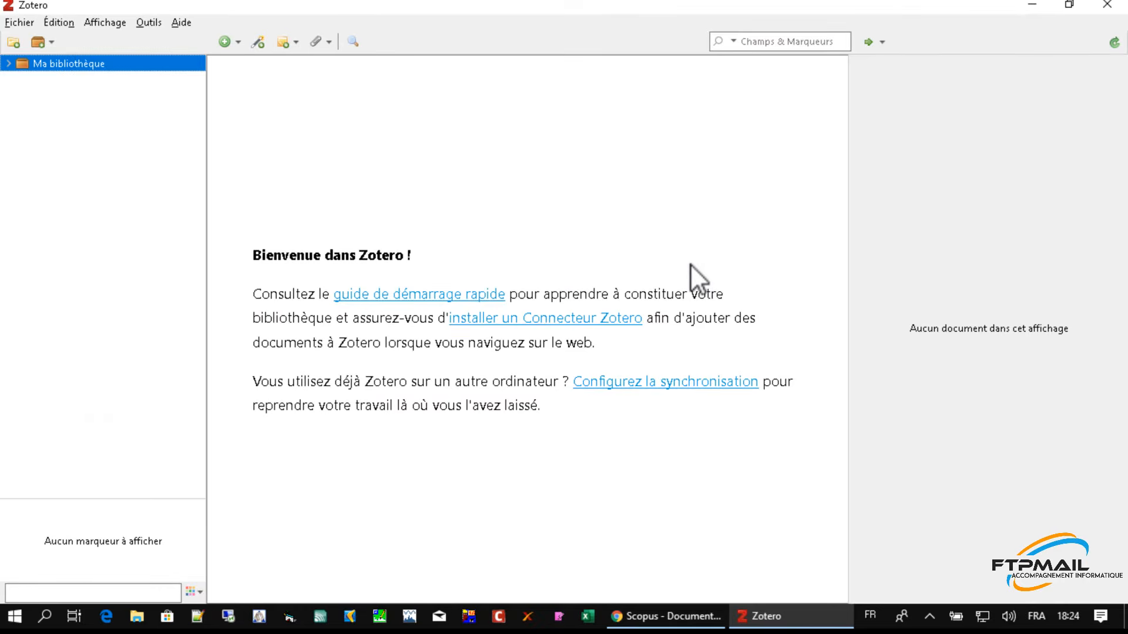
# - Expand Ma bibliothèque and review the general settings in the Zotero preferences
pyautogui.click(6, 62)
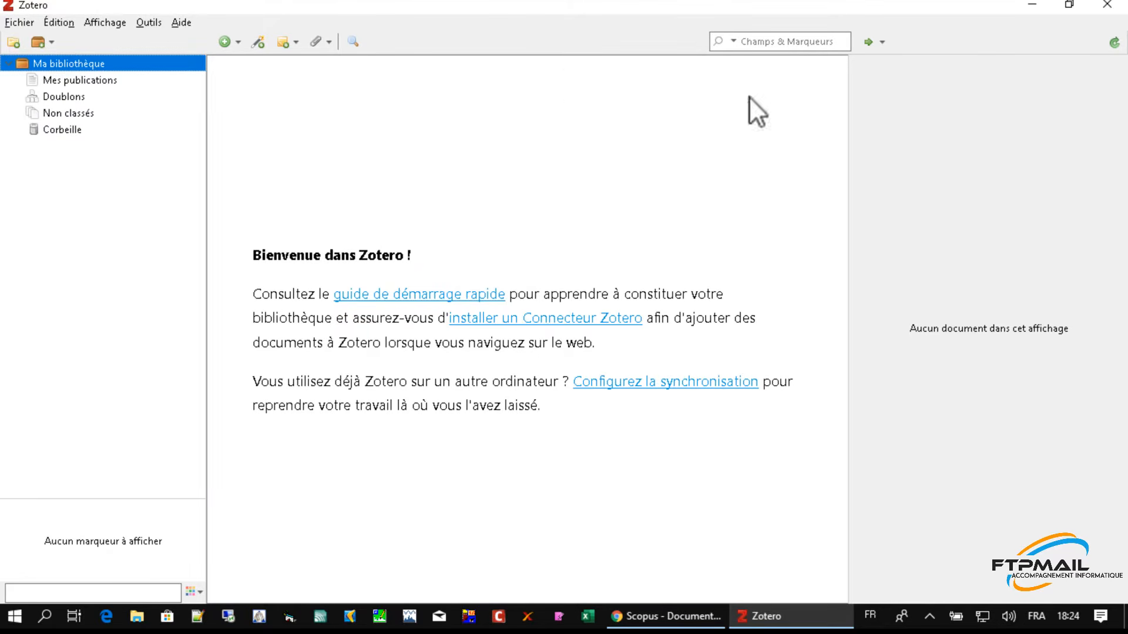
pyautogui.click(56, 16)
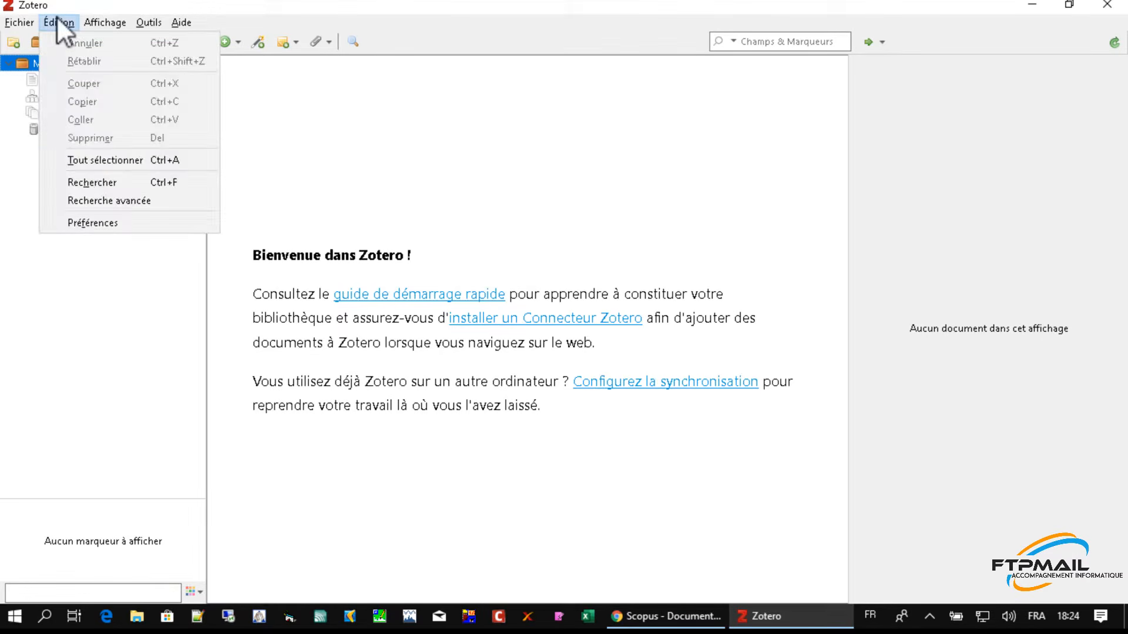
pyautogui.click(115, 215)
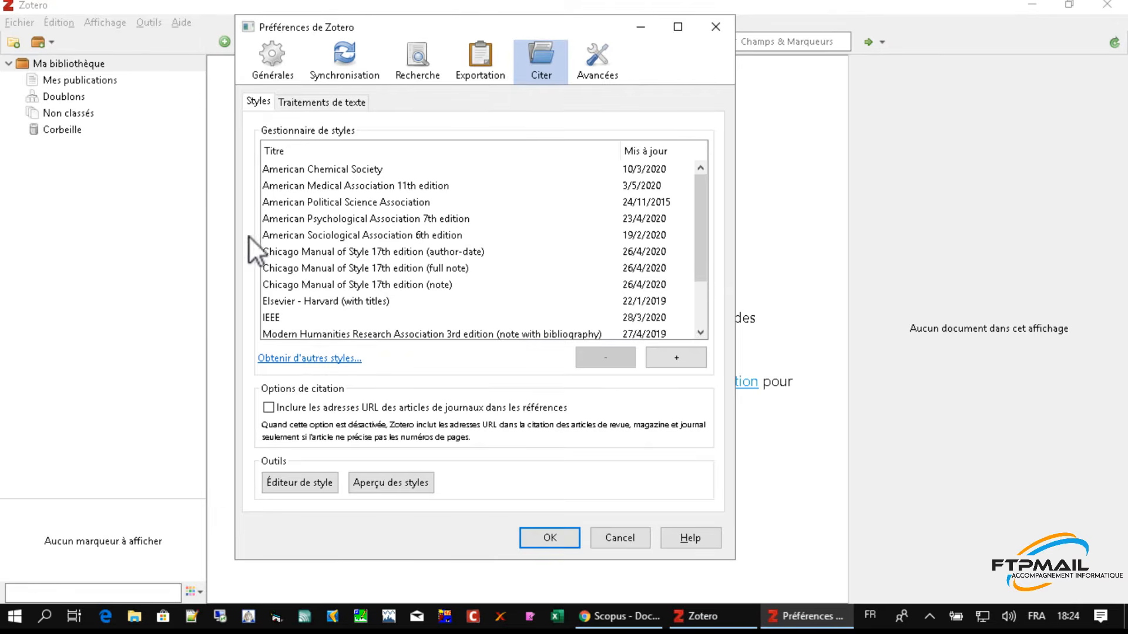
pyautogui.click(270, 71)
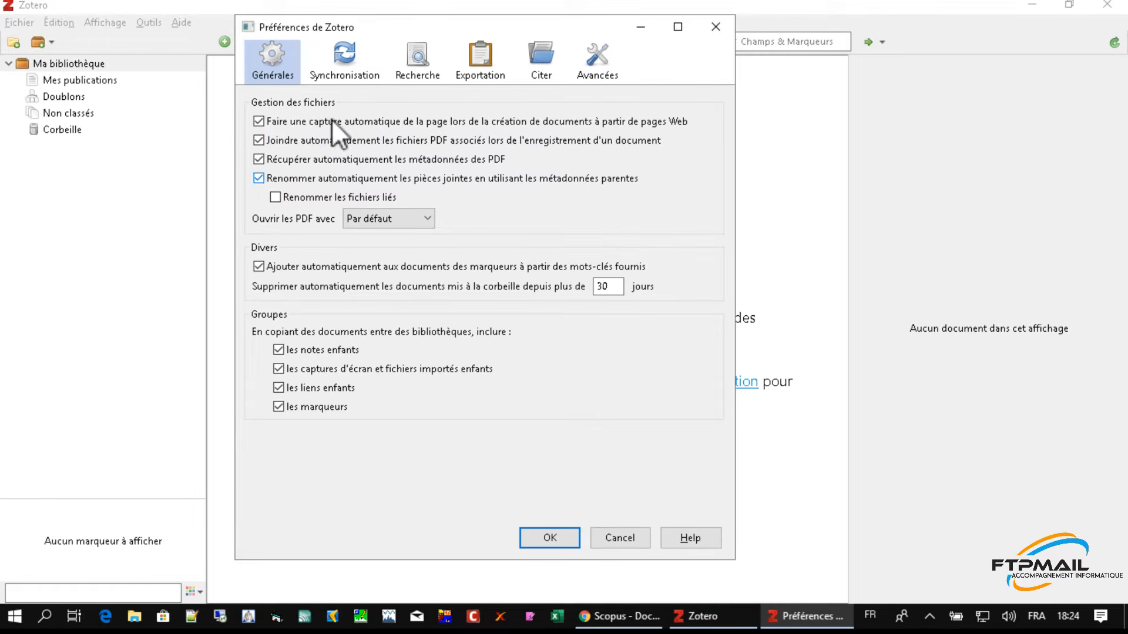
# - Set up data synchronisation in the preferences by entering the account username and password
pyautogui.click(357, 66)
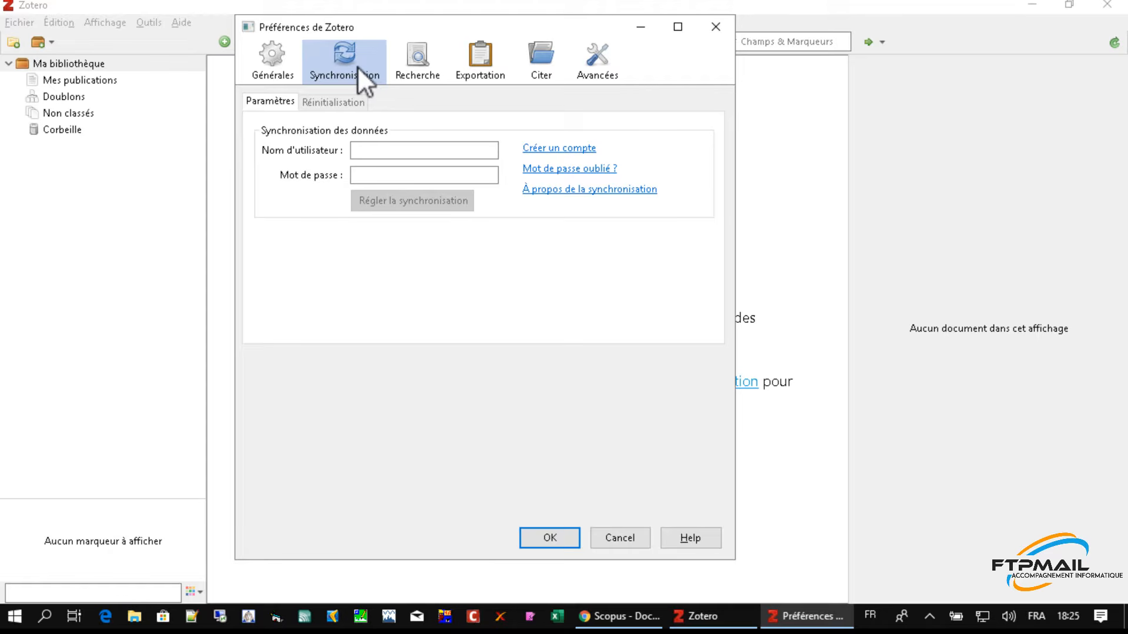
pyautogui.click(362, 150)
pyautogui.write('ft')
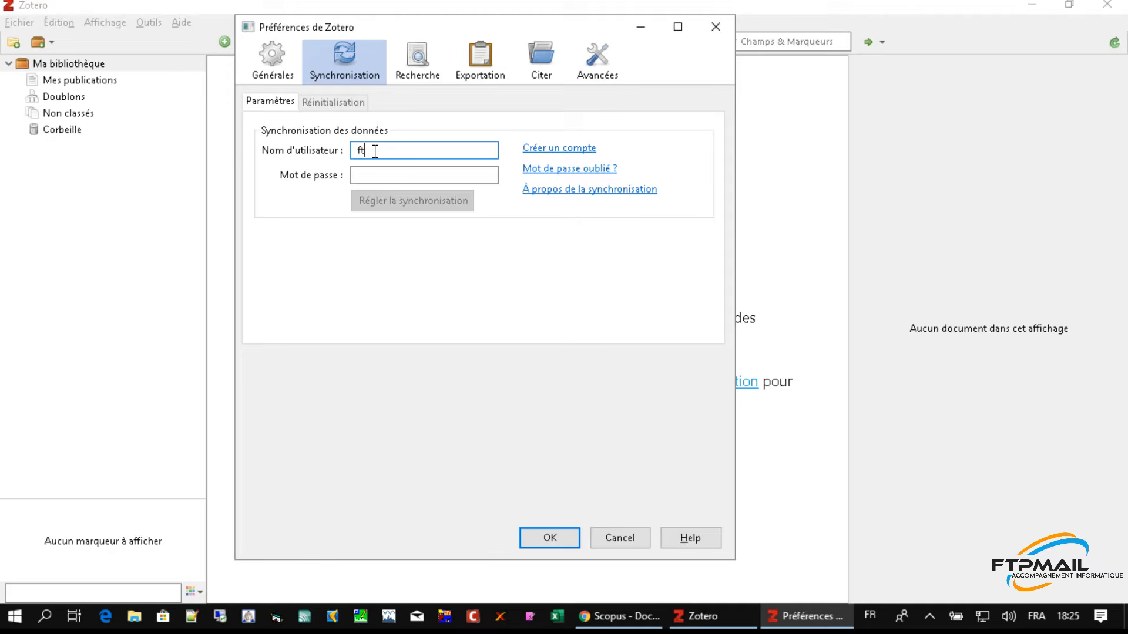
pyautogui.write('pmail')
pyautogui.press('Tab')
pyautogui.write('••')
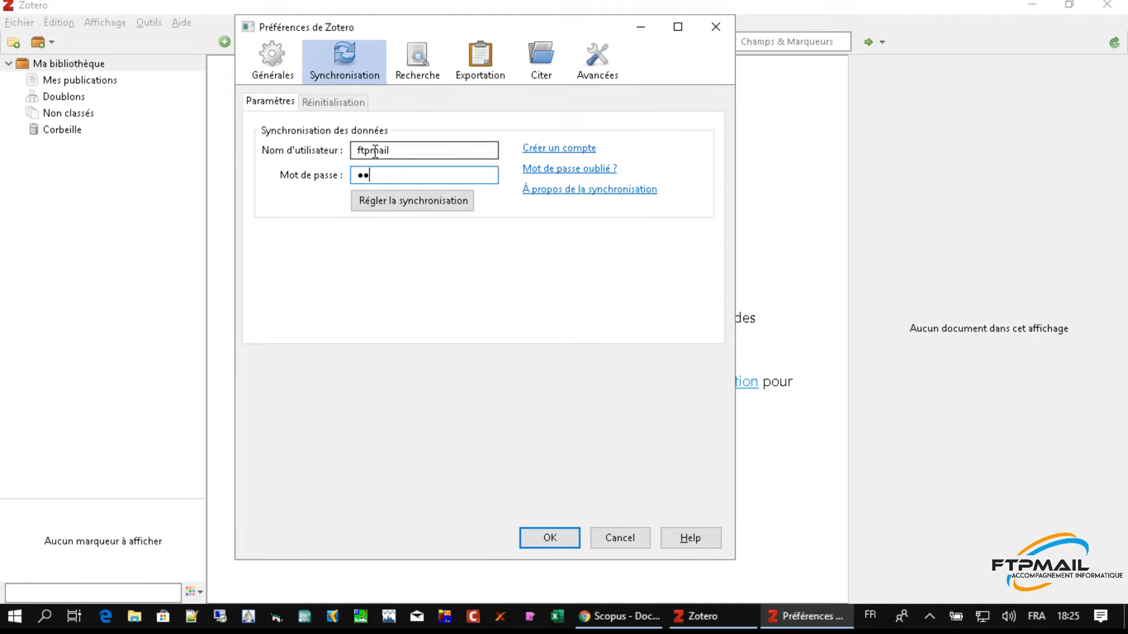
pyautogui.write('••••••••••')
pyautogui.click(397, 198)
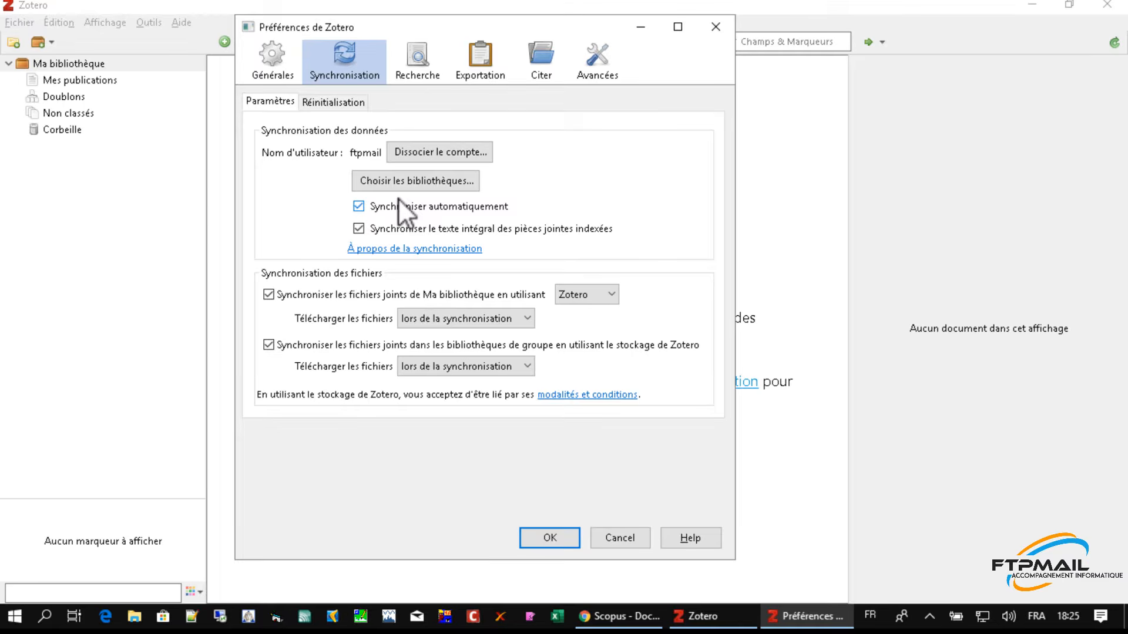
# - Look over the search and export preferences and reinstall the Microsoft Word module from the word processor citation settings
pyautogui.click(417, 60)
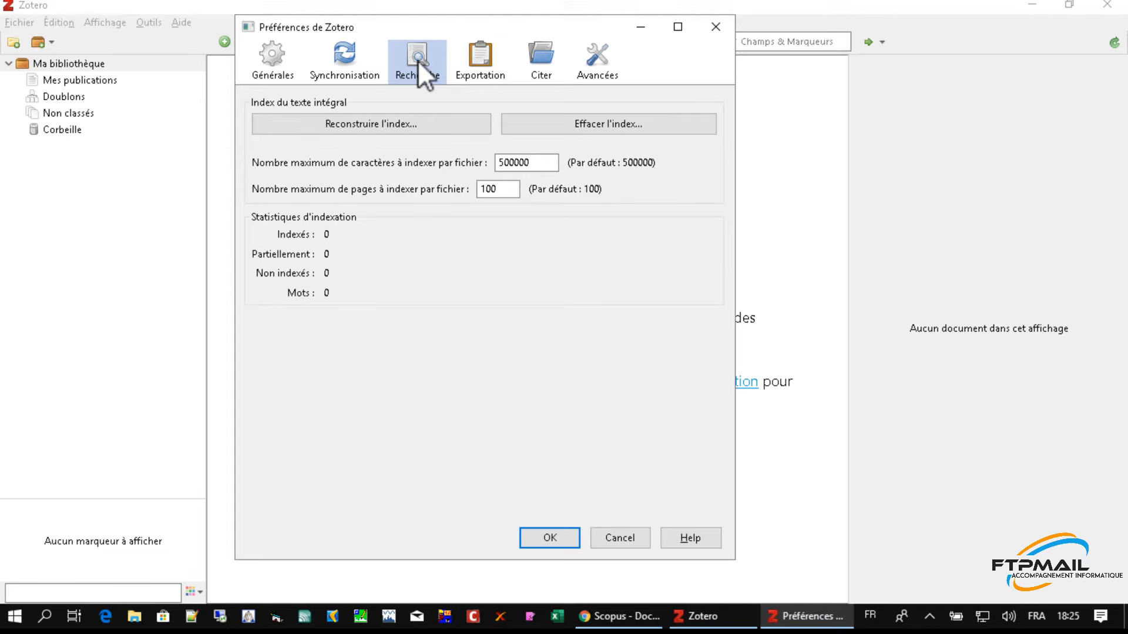
pyautogui.click(475, 64)
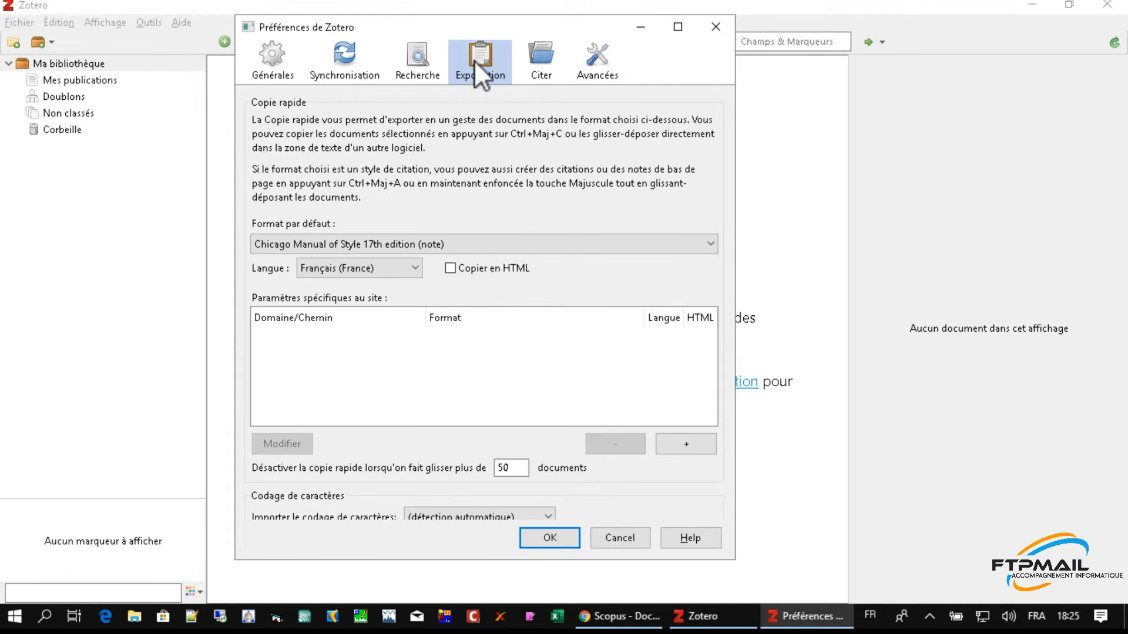
pyautogui.click(541, 54)
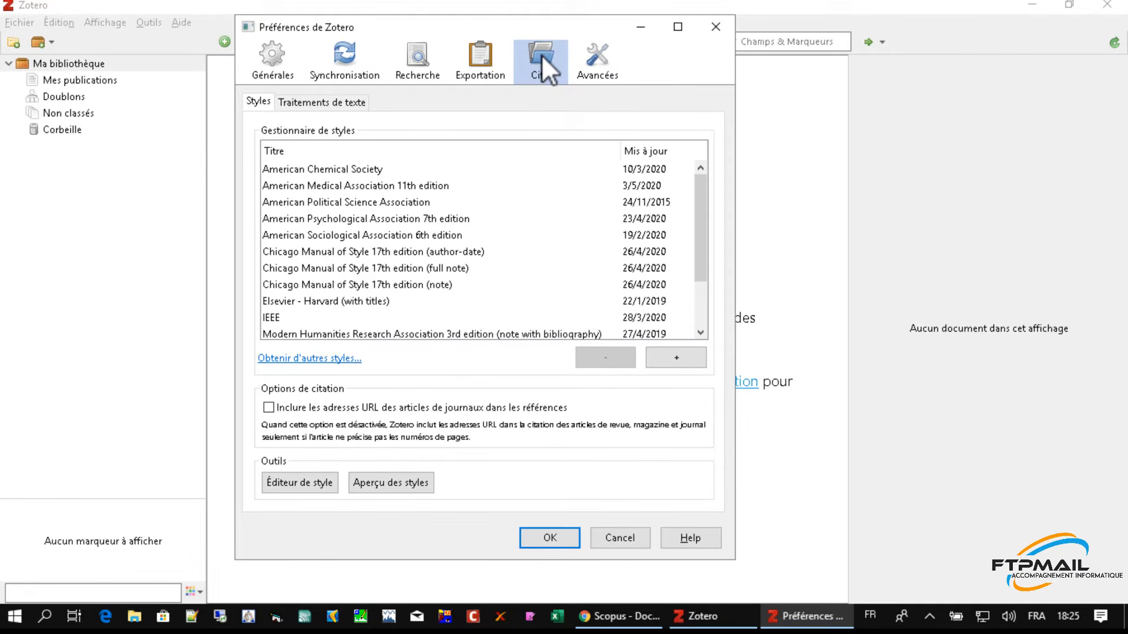
pyautogui.click(338, 97)
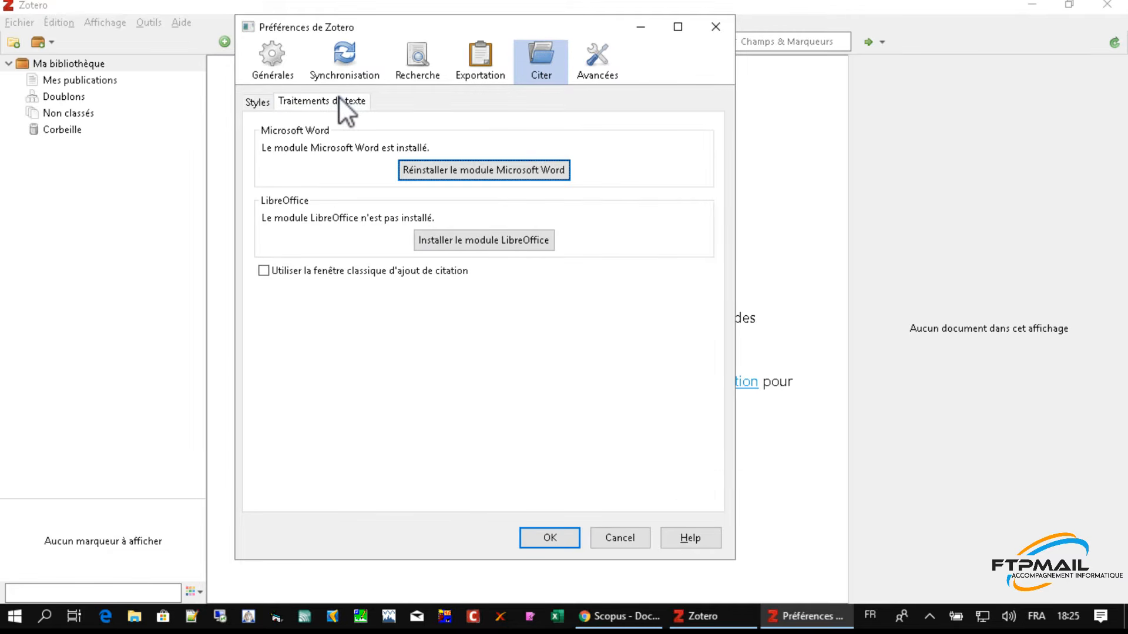
pyautogui.click(457, 160)
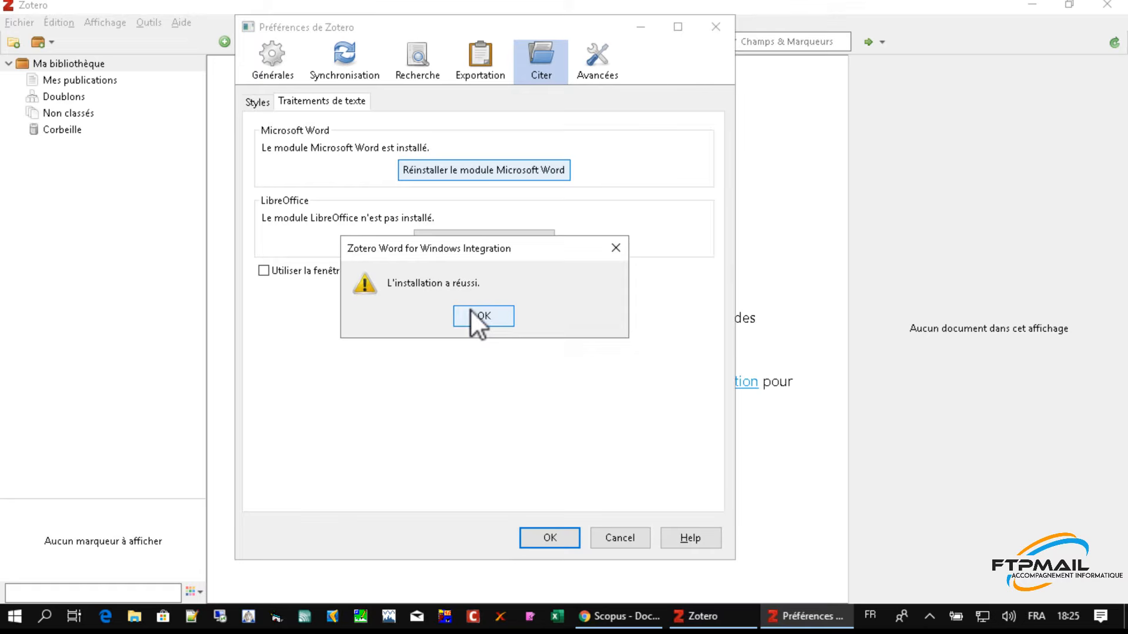
pyautogui.click(477, 317)
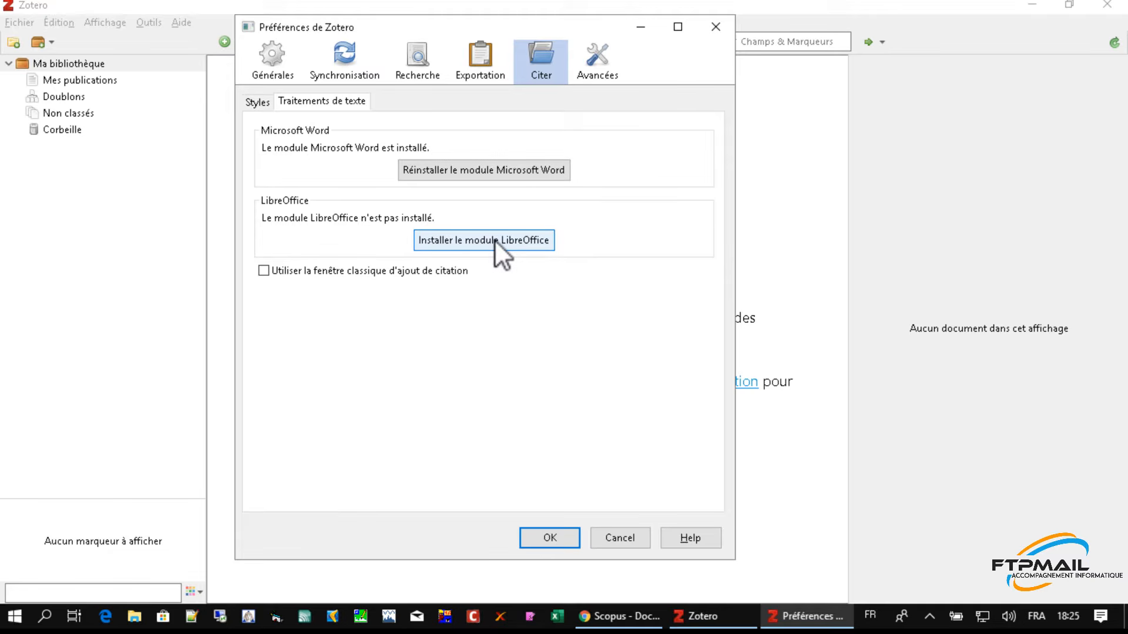
# - Update the translators and styles immediately from the advanced preferences, look at the language choices, and accept the preferences
pyautogui.click(597, 62)
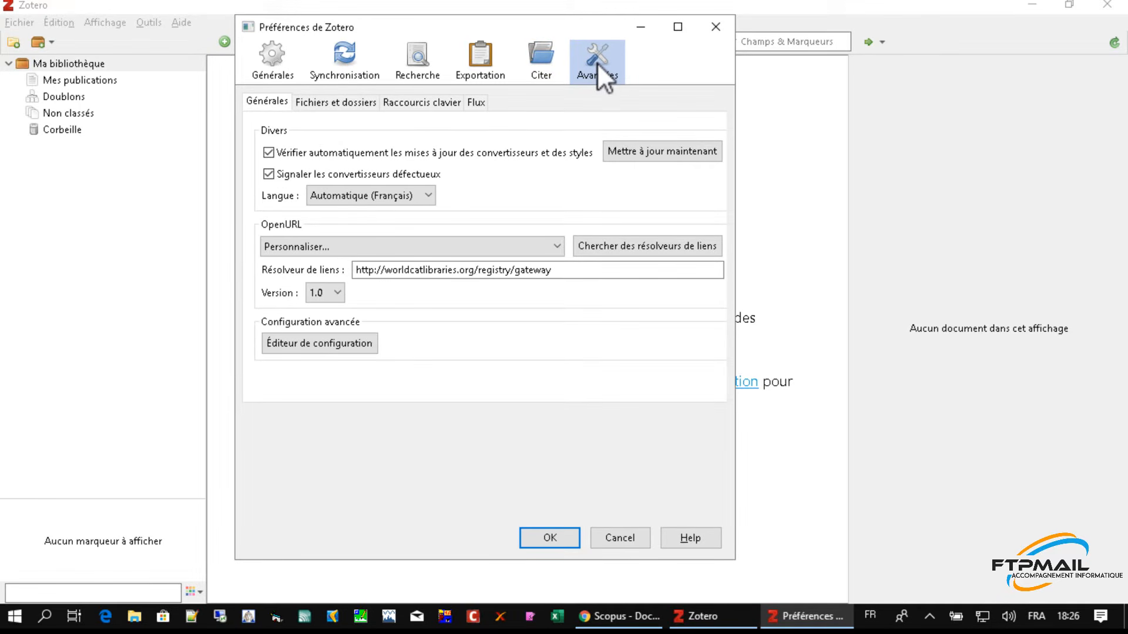
pyautogui.click(416, 194)
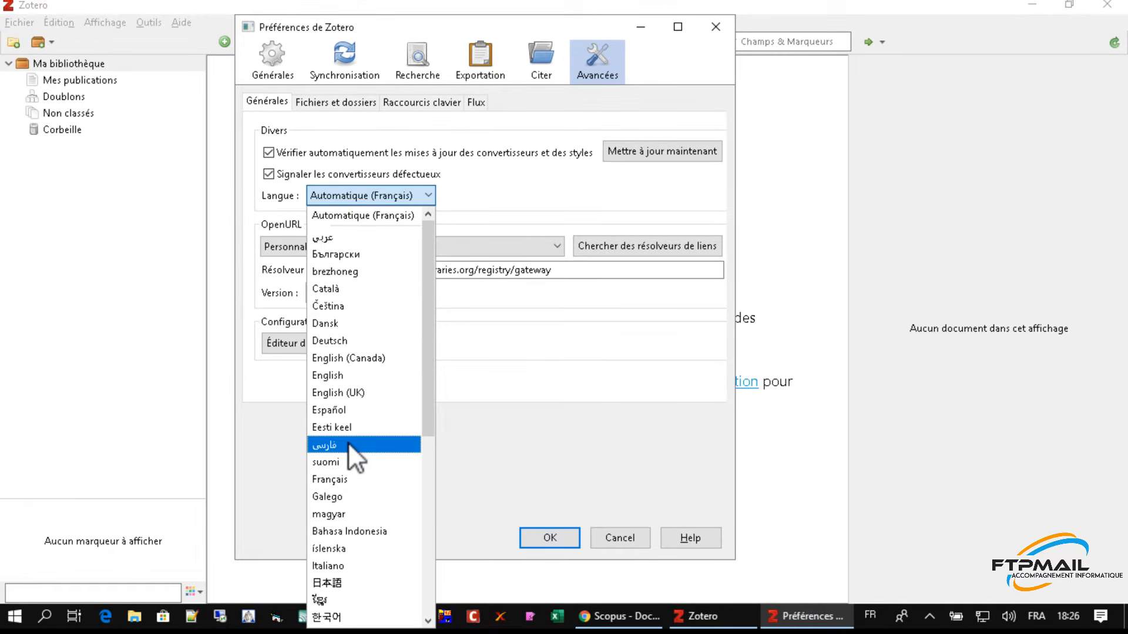
pyautogui.click(564, 180)
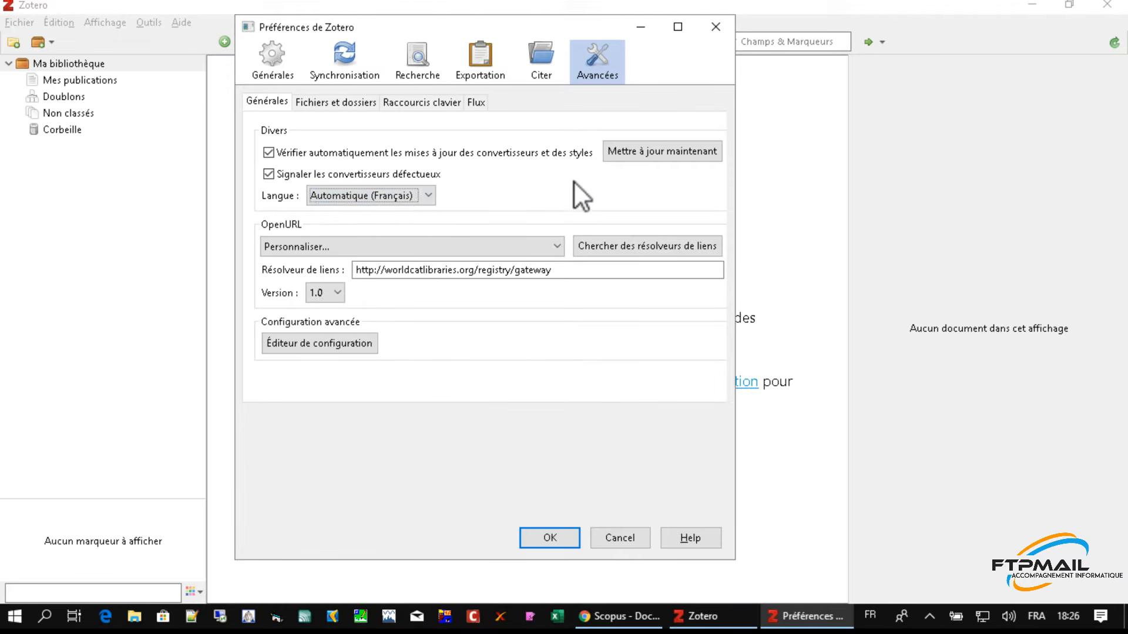
pyautogui.click(665, 147)
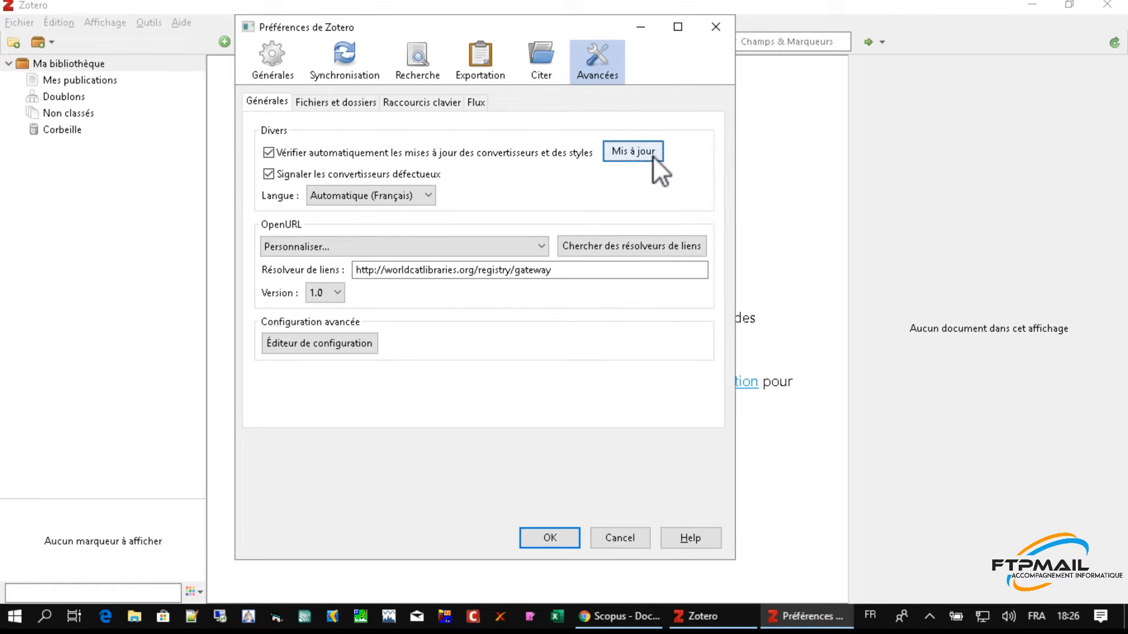
pyautogui.click(538, 535)
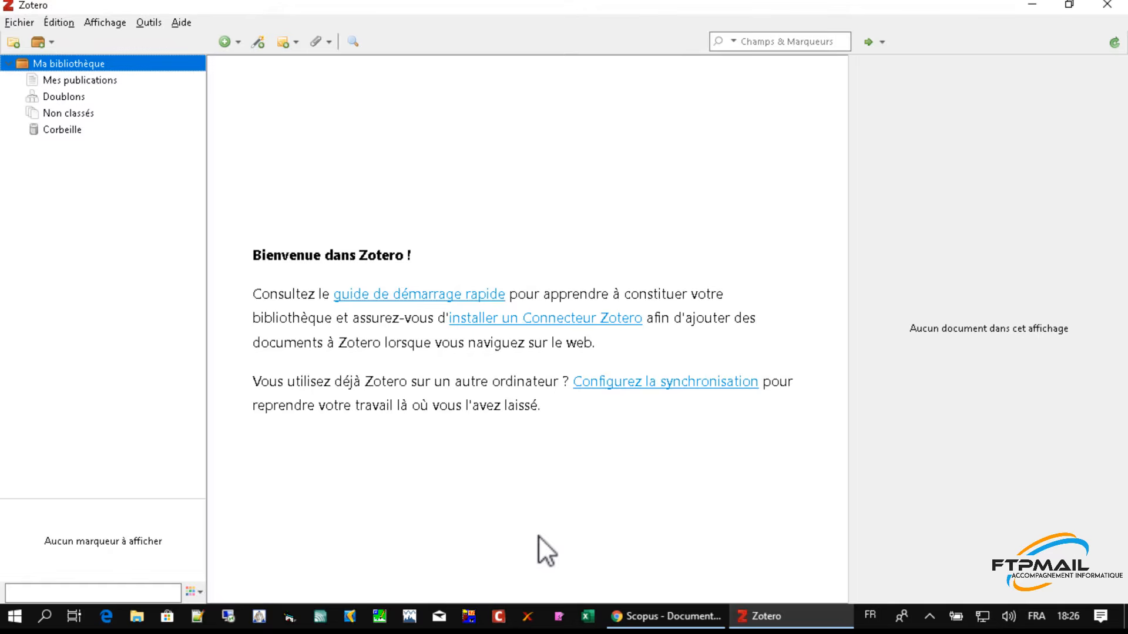
# - Synchronise the library and browse its items, with the Doctorat and Articles/Communications collections expanded
pyautogui.click(1114, 41)
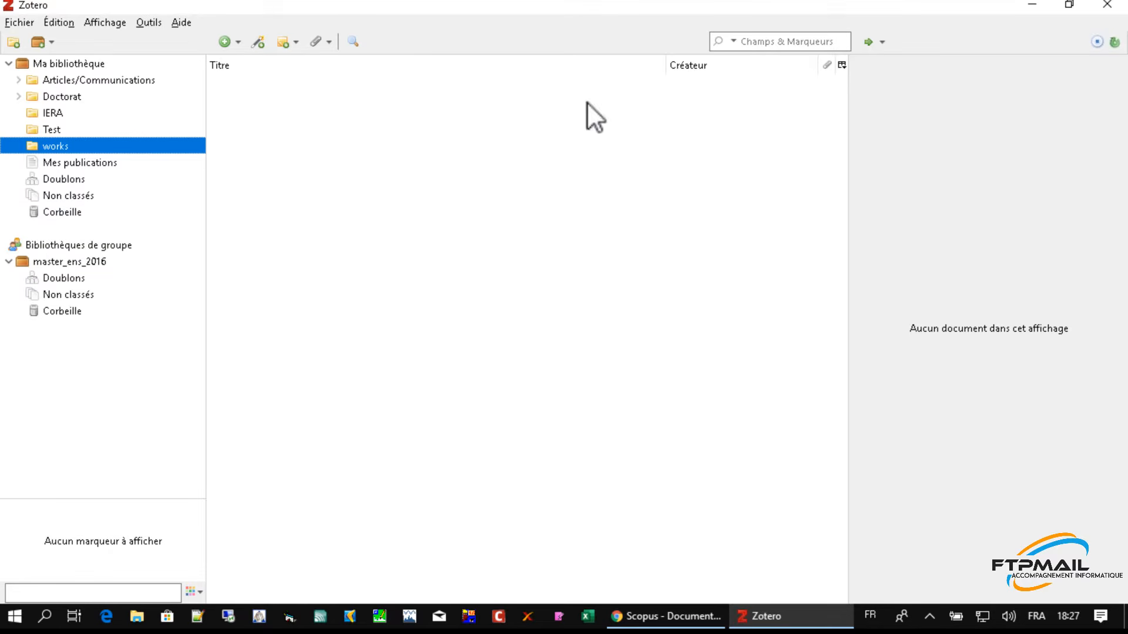
pyautogui.click(15, 94)
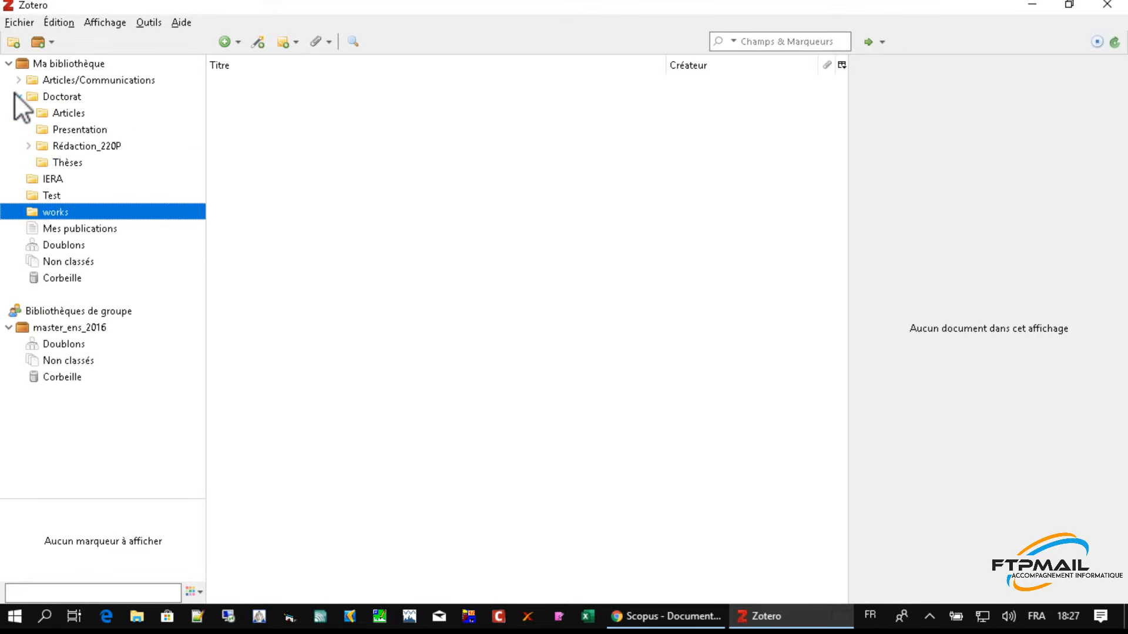
pyautogui.click(19, 80)
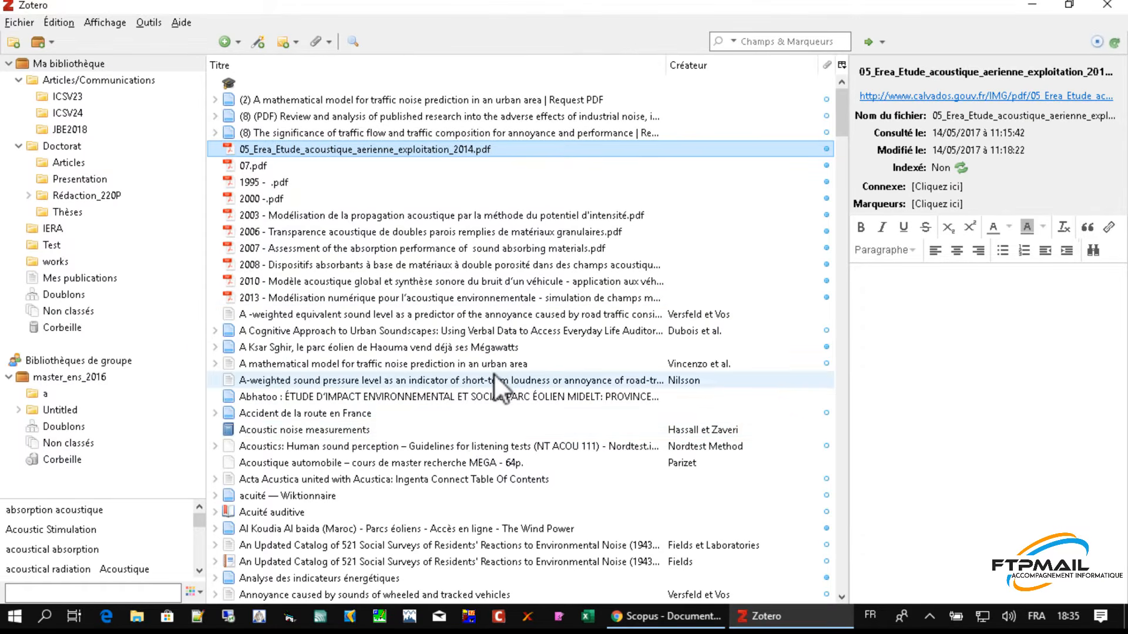
pyautogui.scroll(-1, 493, 372)
pyautogui.scroll(-2, 494, 374)
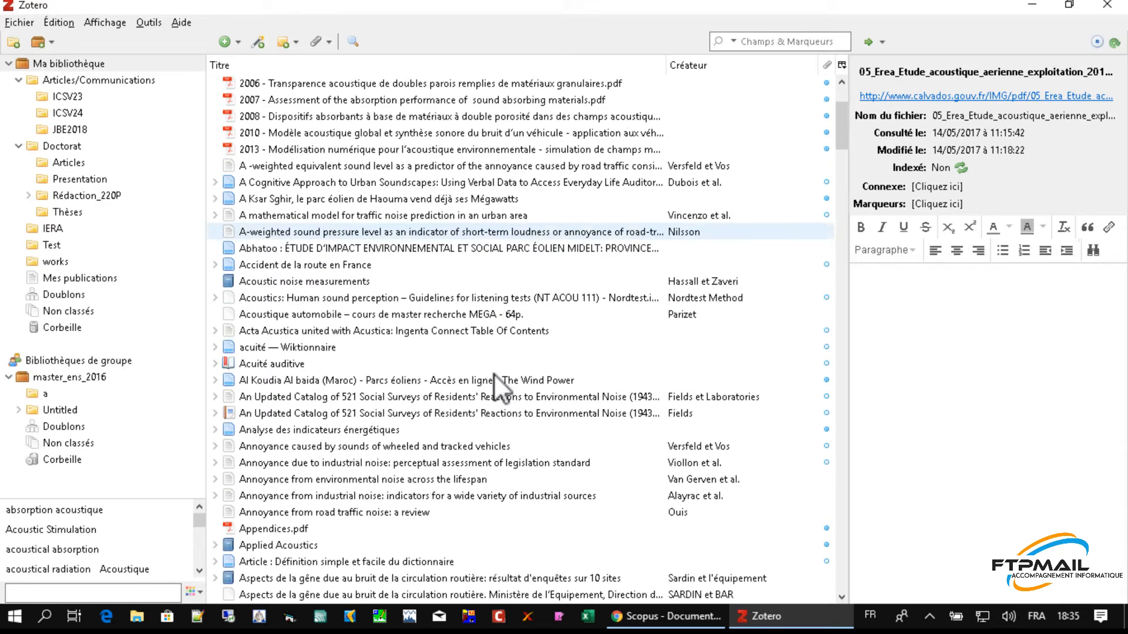
pyautogui.scroll(-3, 494, 374)
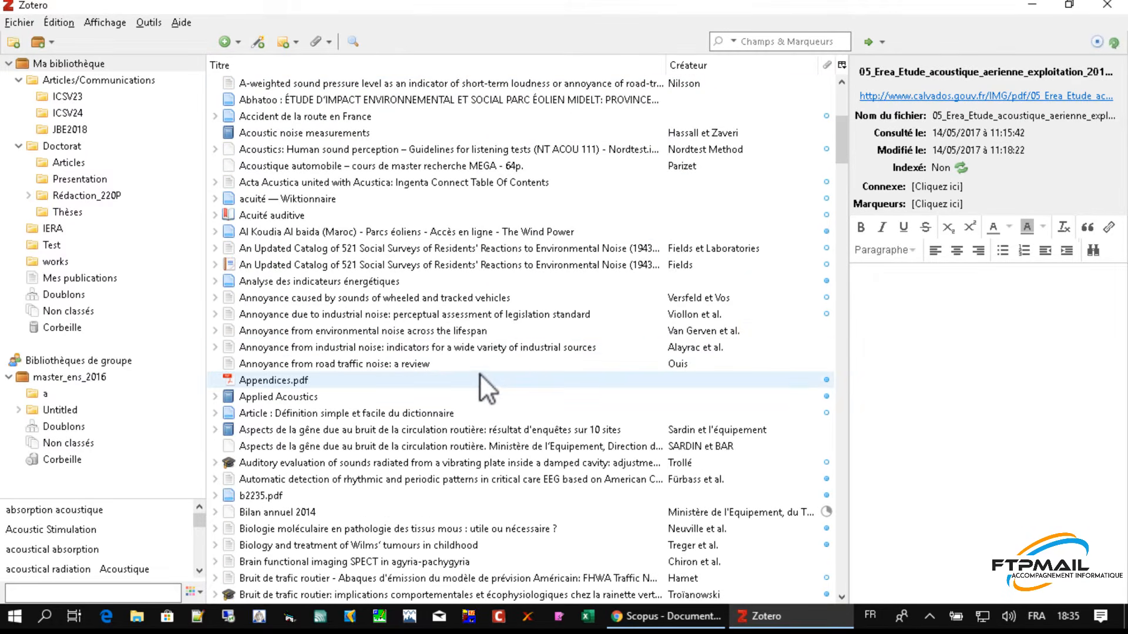
# - Select the library article "A-weighted sound pressure level as an indicator of short-term loudness" and look through all its bibliographic information
pyautogui.scroll(5, 480, 372)
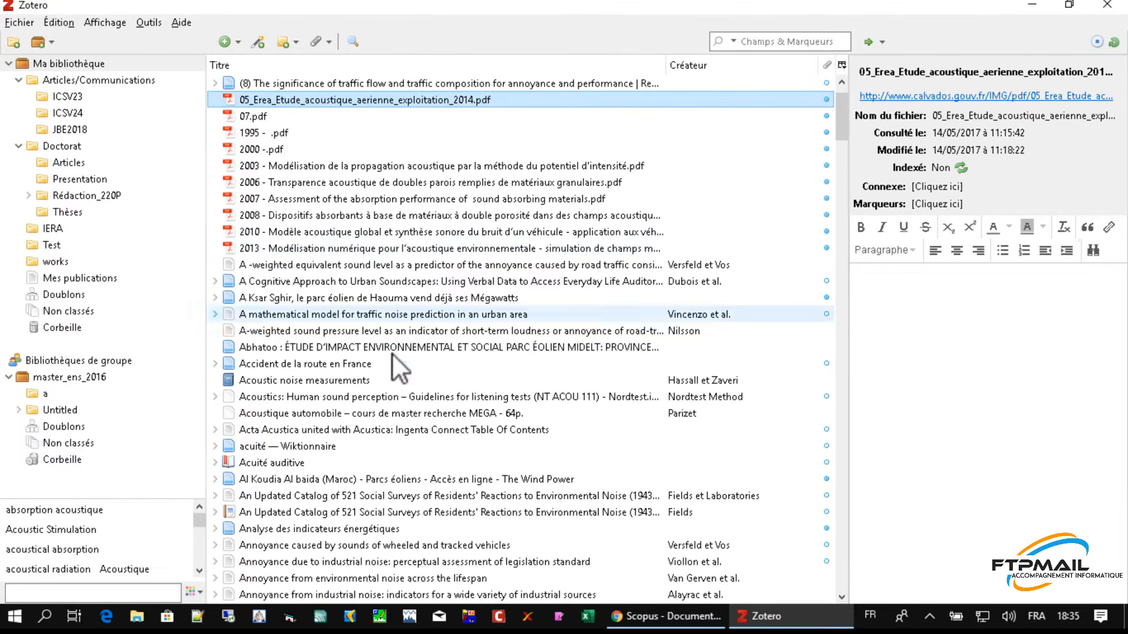
pyautogui.click(364, 331)
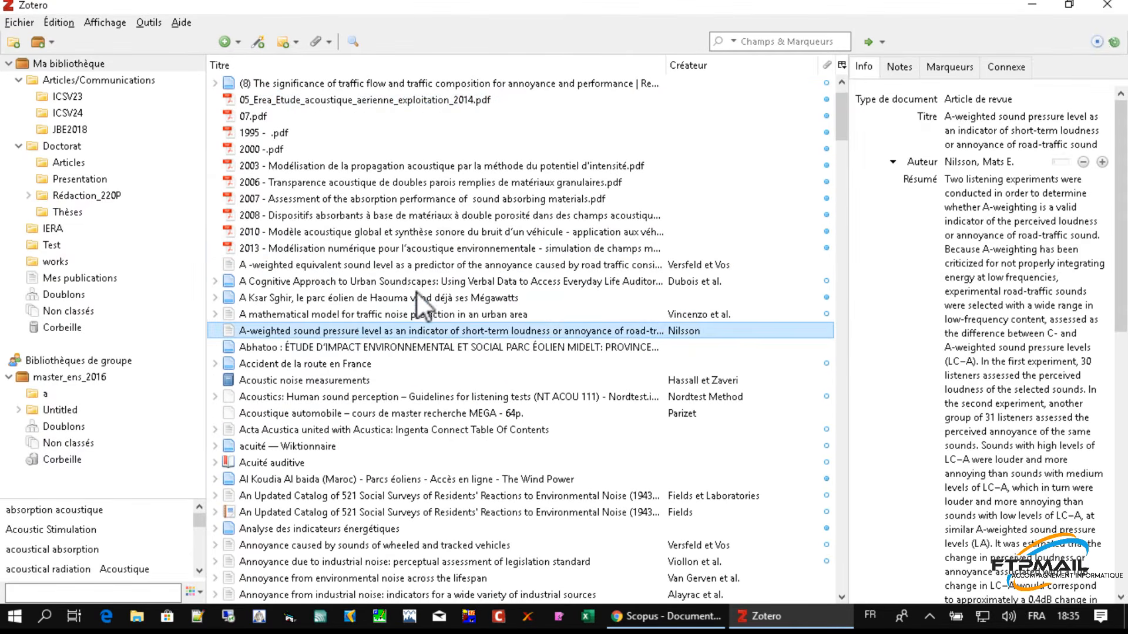
pyautogui.click(1081, 207)
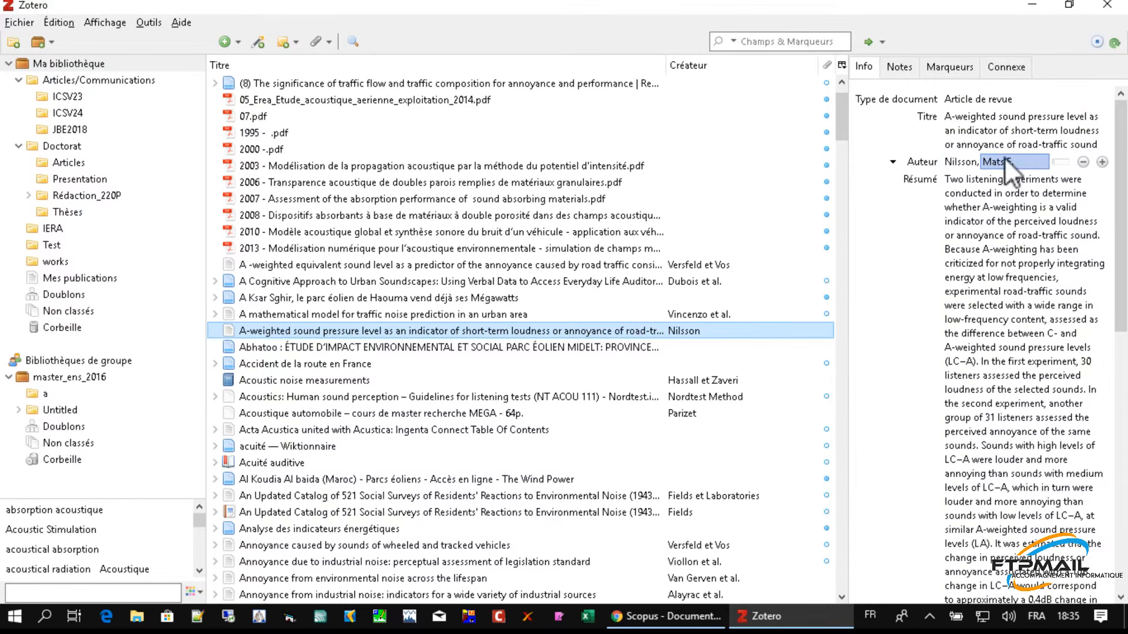
pyautogui.click(1010, 159)
pyautogui.press('Return')
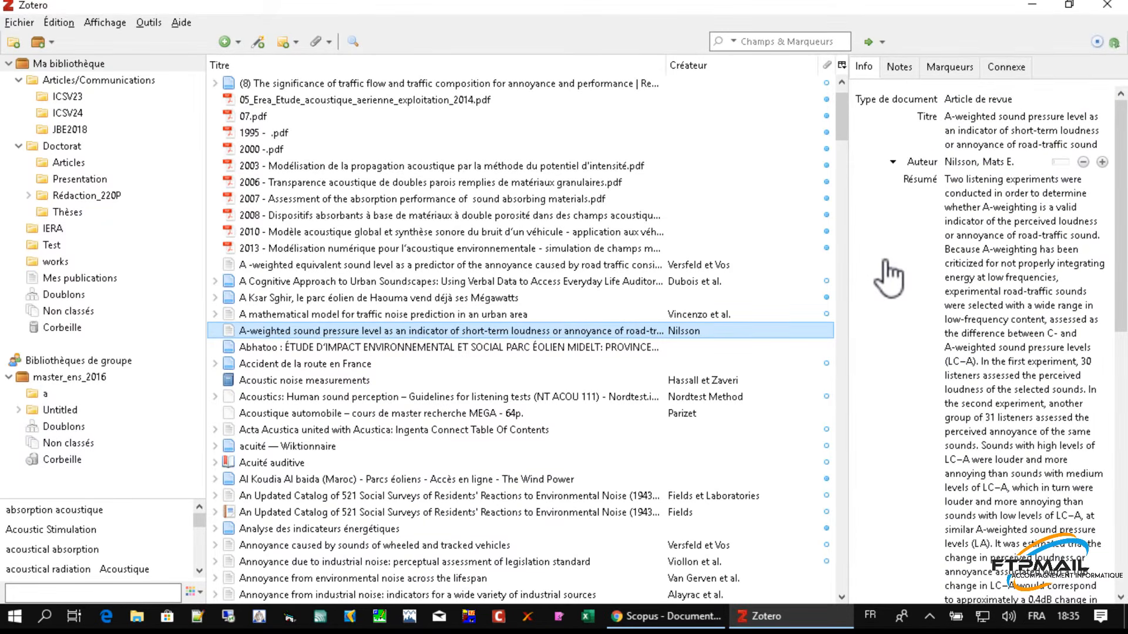
pyautogui.scroll(-15, 891, 264)
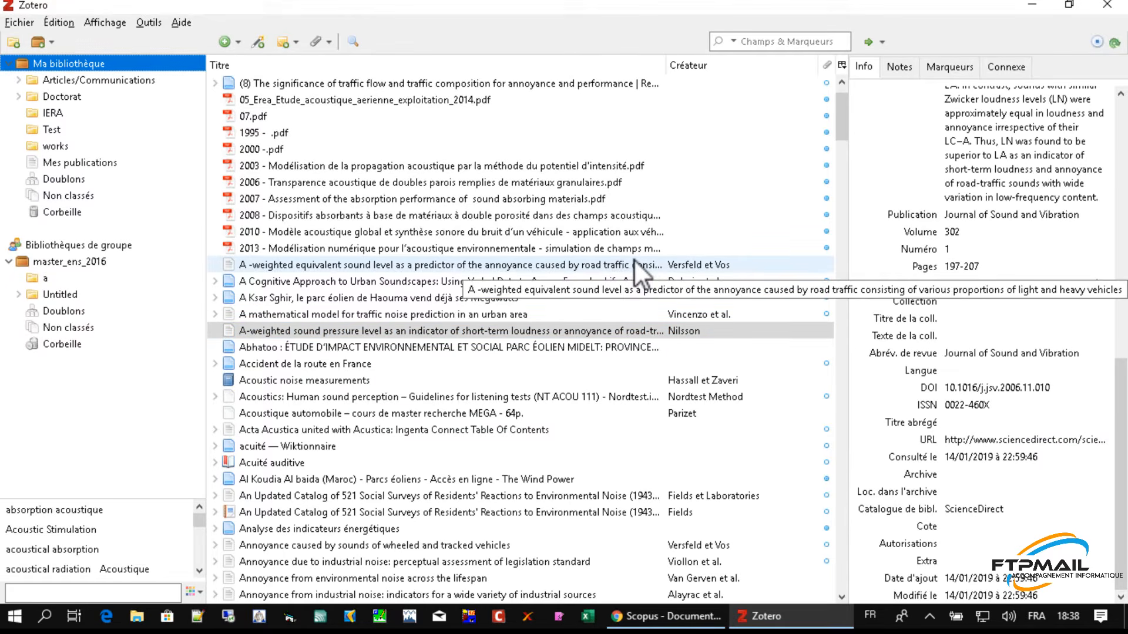
# - Create a new collection named Formation Mai 2020 directly under Ma bibliothèque
pyautogui.rightClick(82, 73)
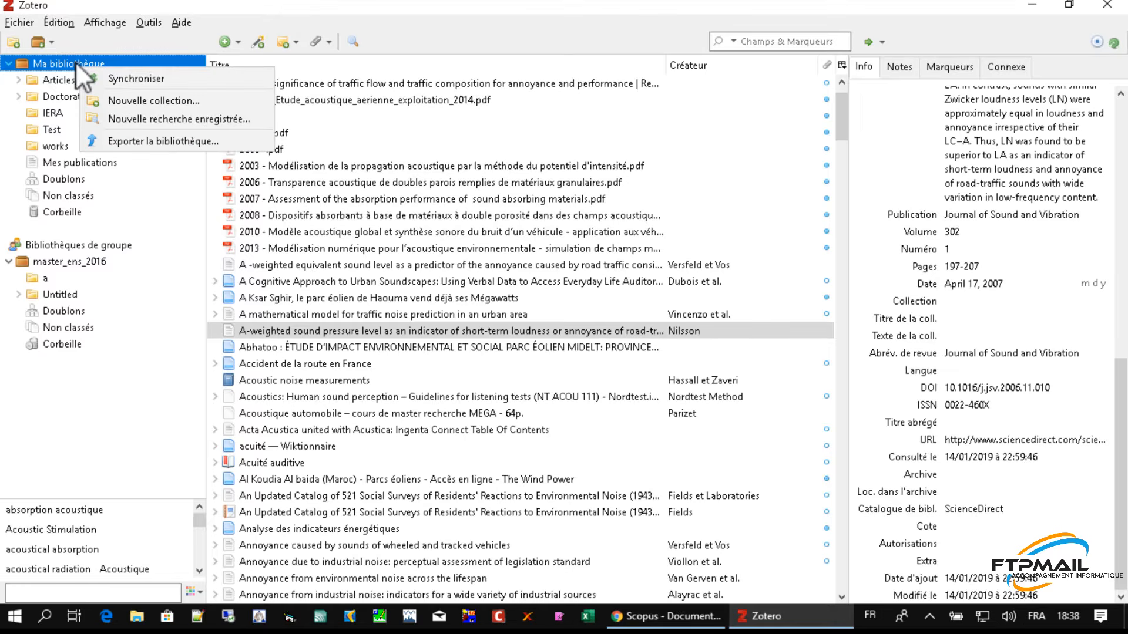
pyautogui.click(111, 99)
pyautogui.write('Formation')
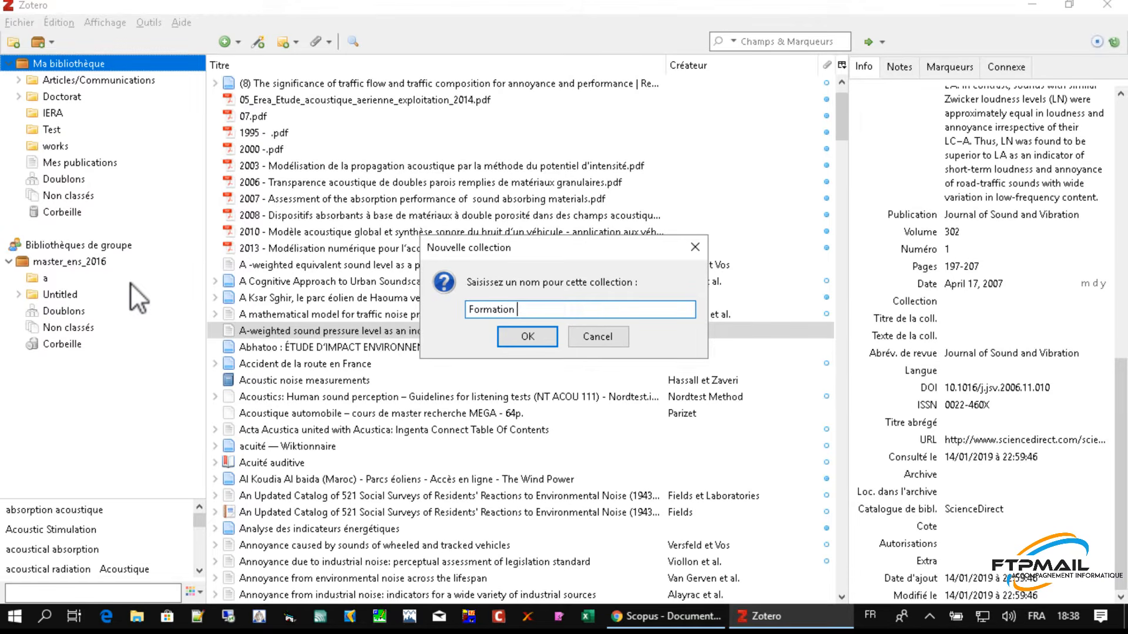
pyautogui.write(' Mai 2020')
pyautogui.press('Return')
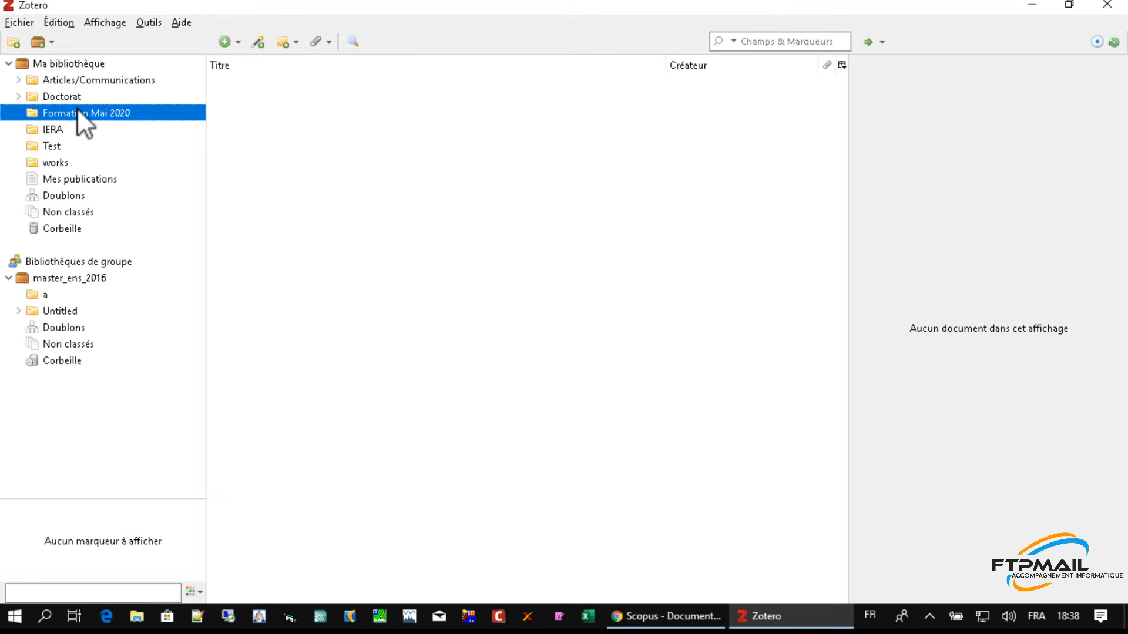
# - Expand Doctorat and Rédaction_220P, view the Partie 1 and Partie 2 collections, and select the Formation Mai 2020 collection
pyautogui.click(18, 96)
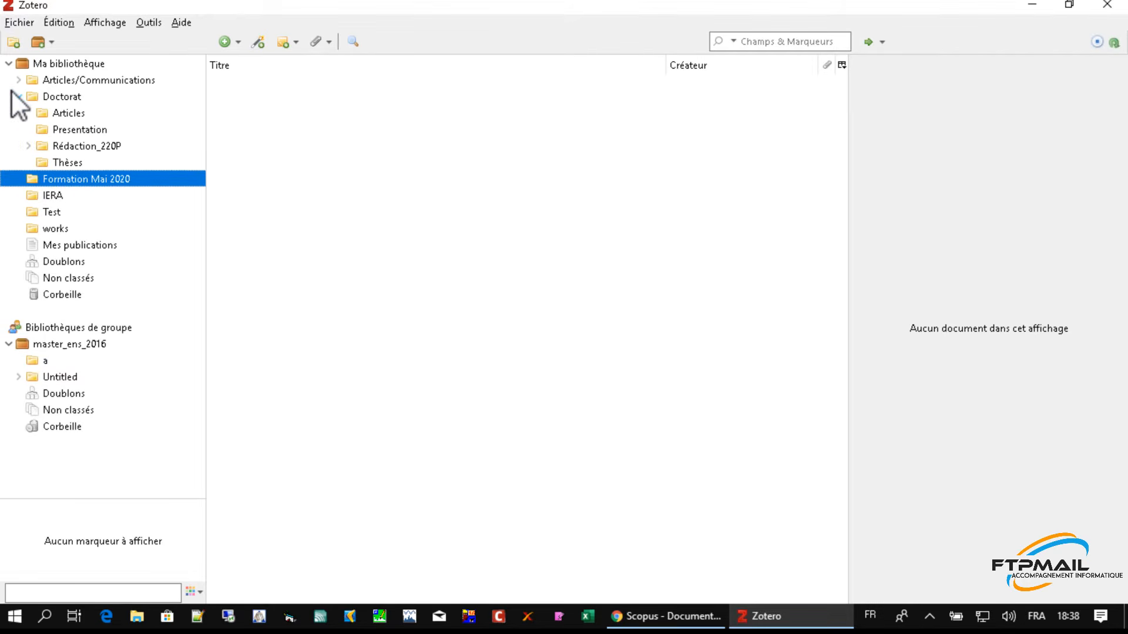
pyautogui.click(24, 144)
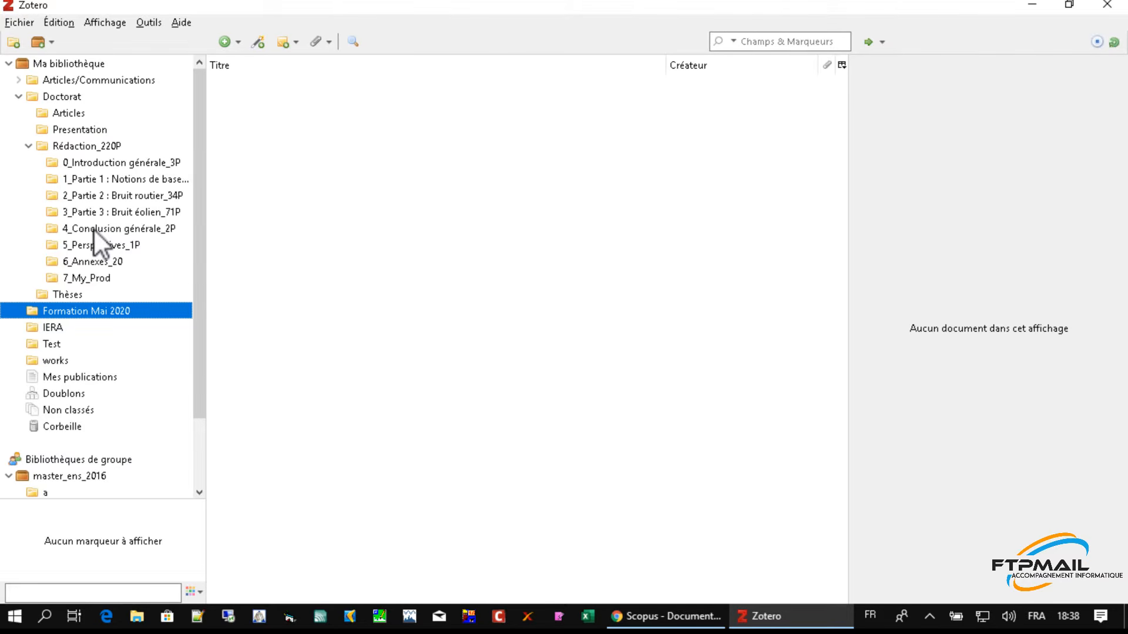
pyautogui.click(112, 177)
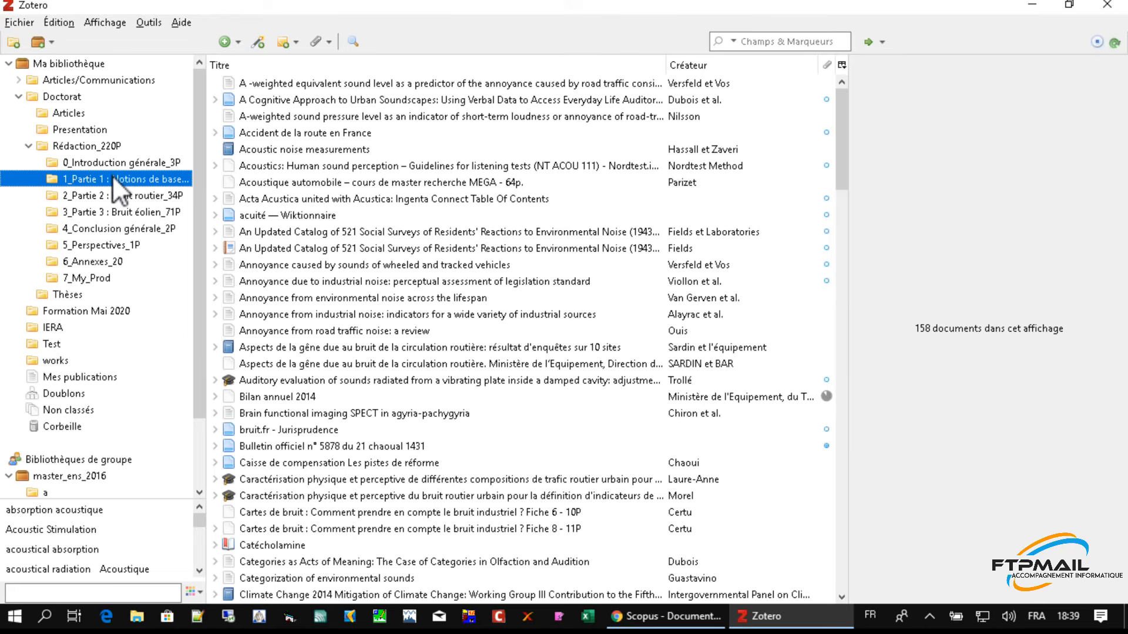
pyautogui.click(101, 193)
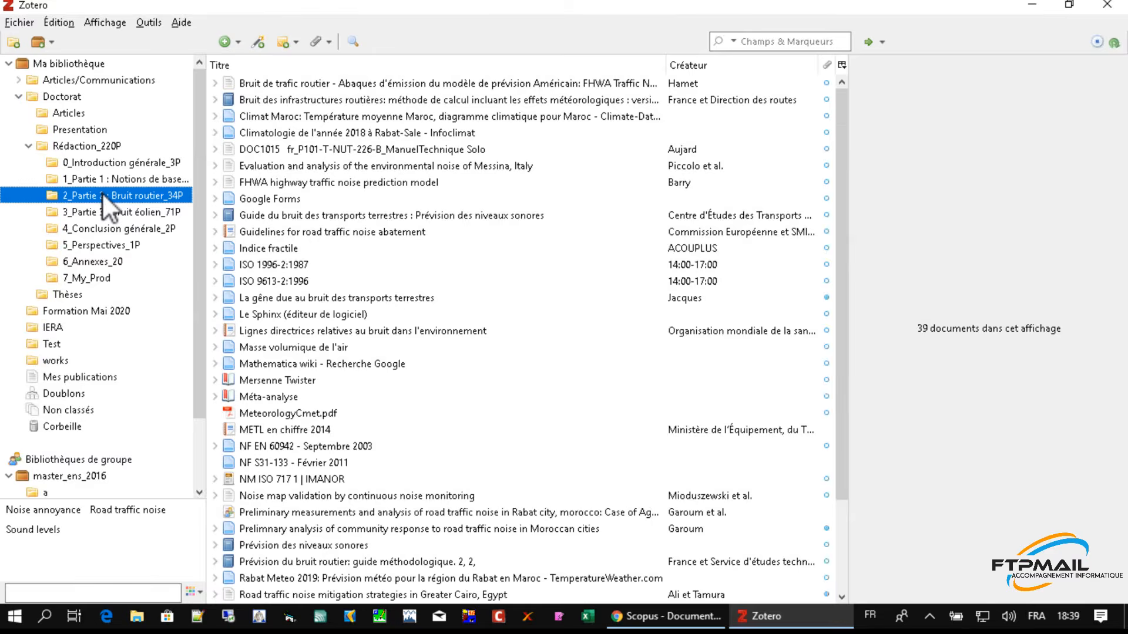
pyautogui.click(77, 307)
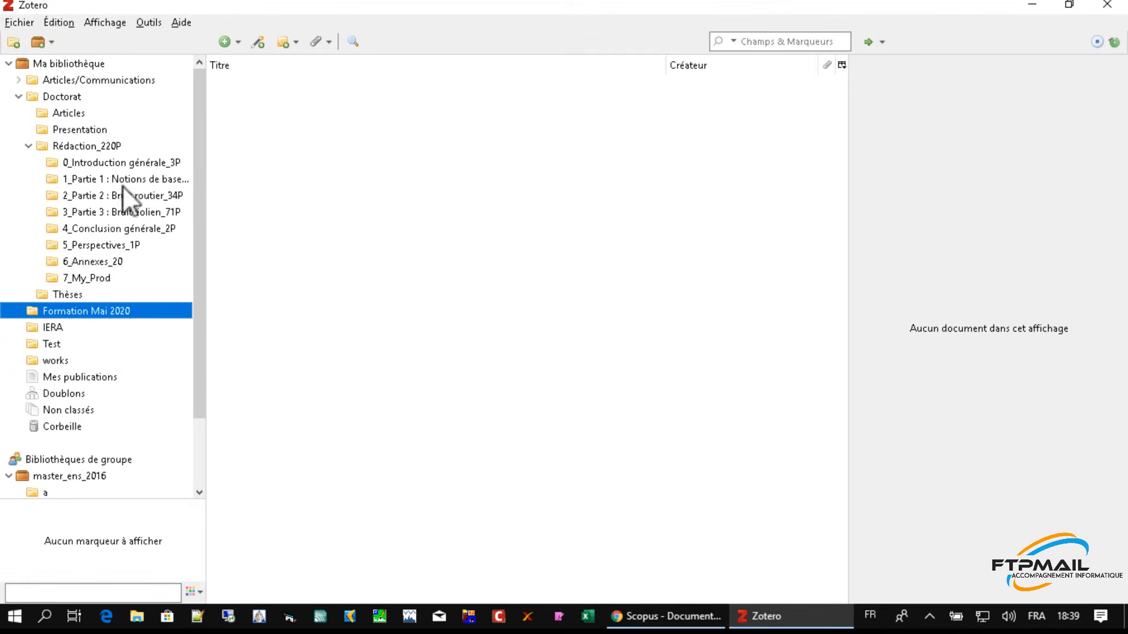
# - Switch to Scopus in Chrome, run the document search for "noise" and look over the results
pyautogui.click(652, 616)
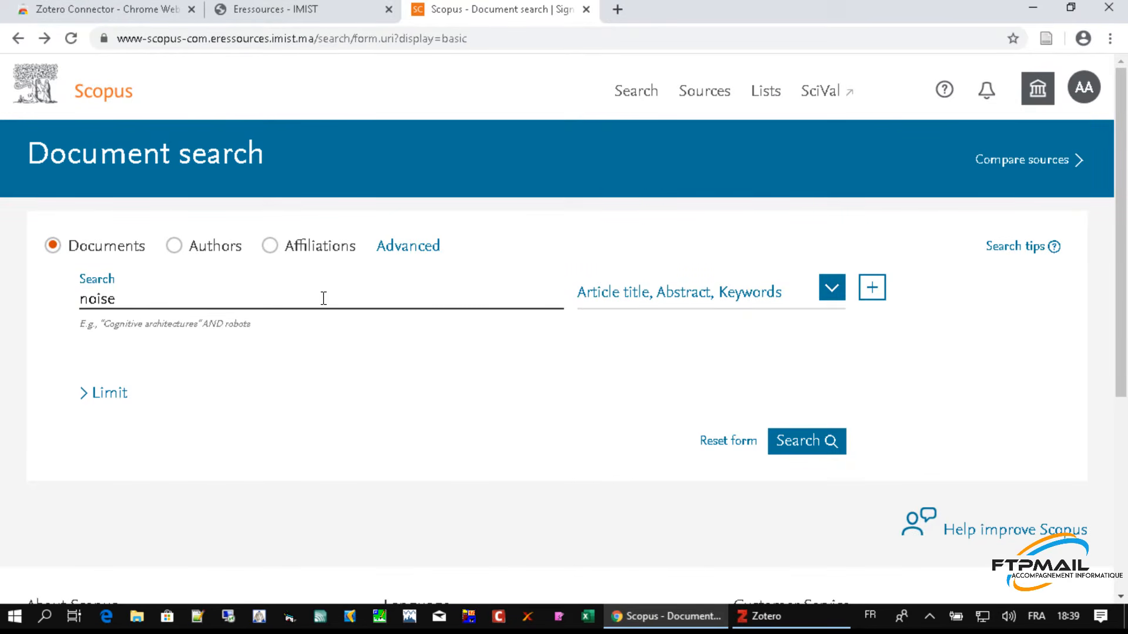
pyautogui.click(159, 298)
pyautogui.press('Return')
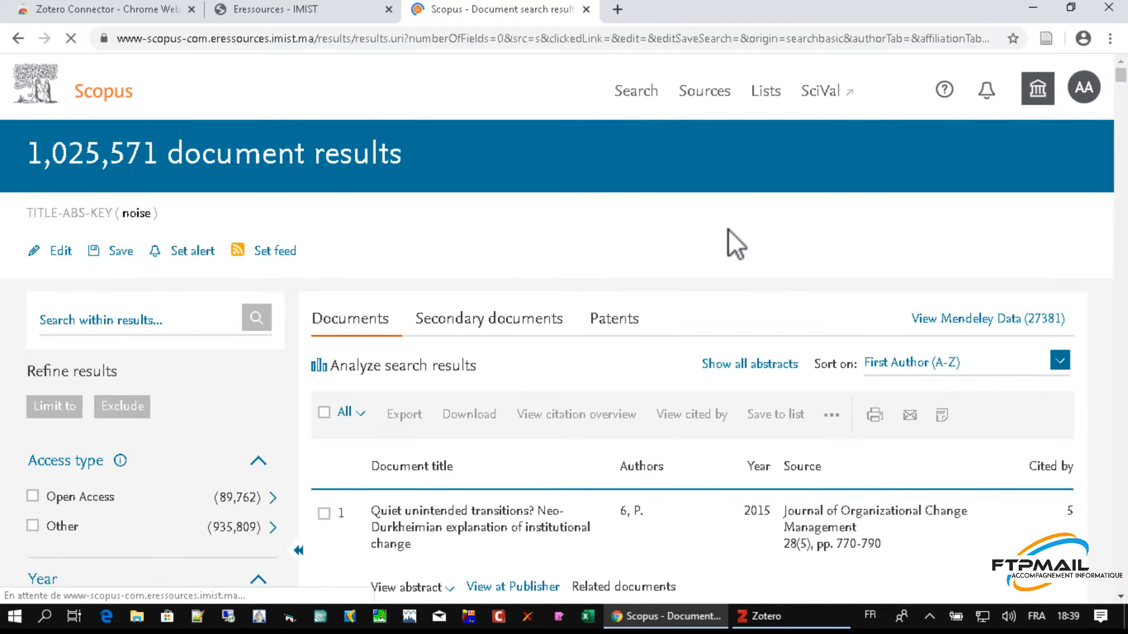
pyautogui.scroll(-1, 728, 228)
pyautogui.scroll(-1, 728, 228)
pyautogui.scroll(-3, 728, 228)
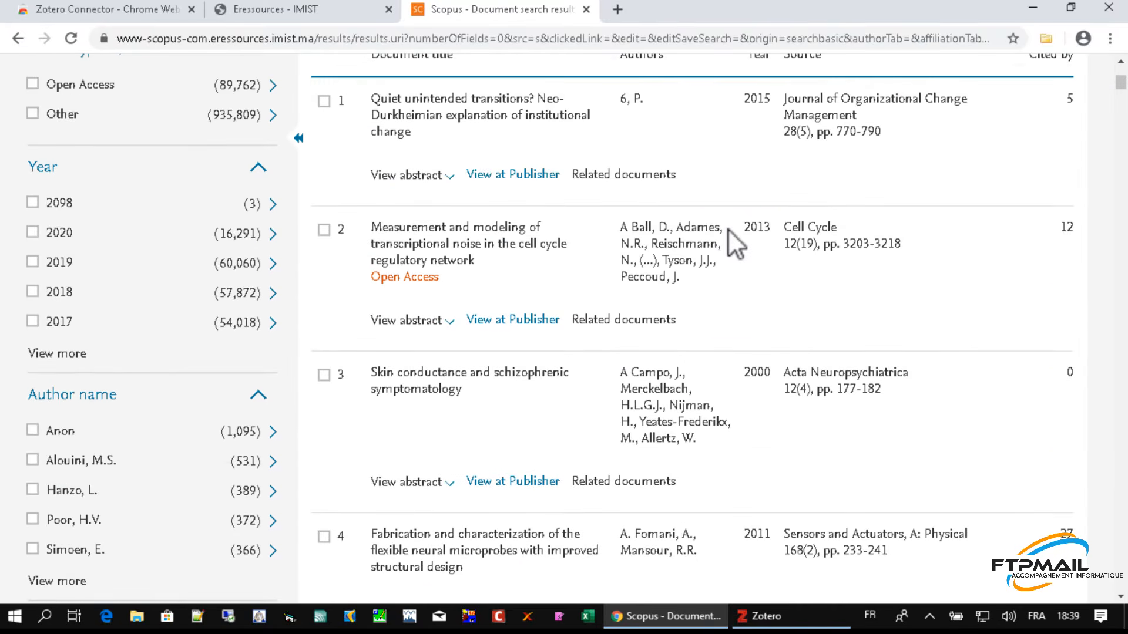
pyautogui.scroll(5, 727, 228)
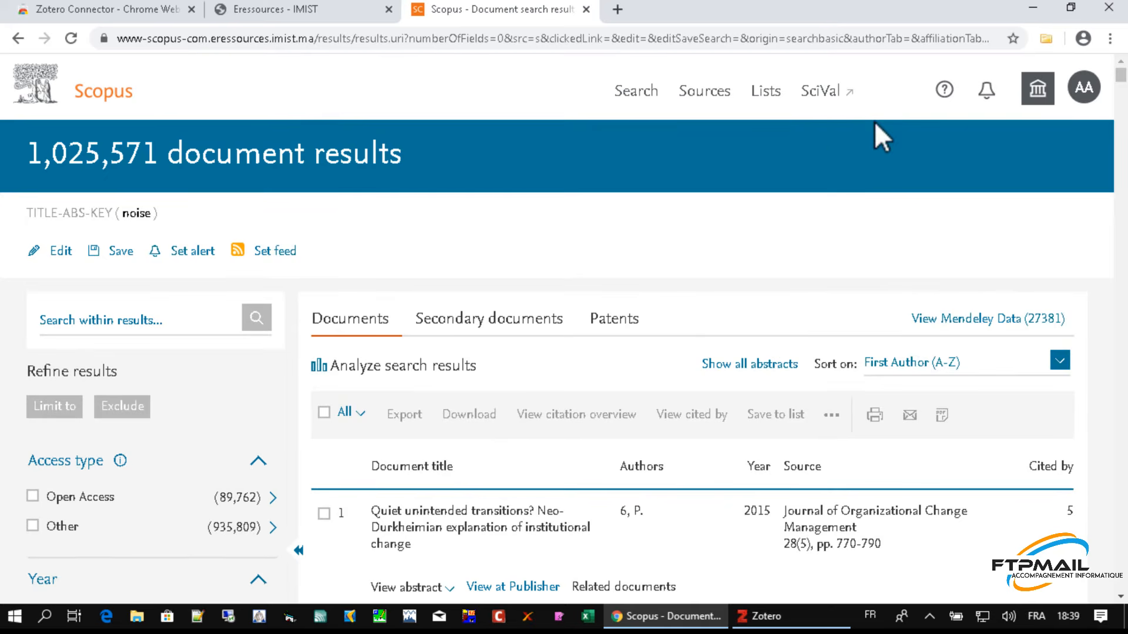
# - Start saving the Scopus results with the Zotero Connector and look through the documents offered in the item selector
pyautogui.click(1043, 37)
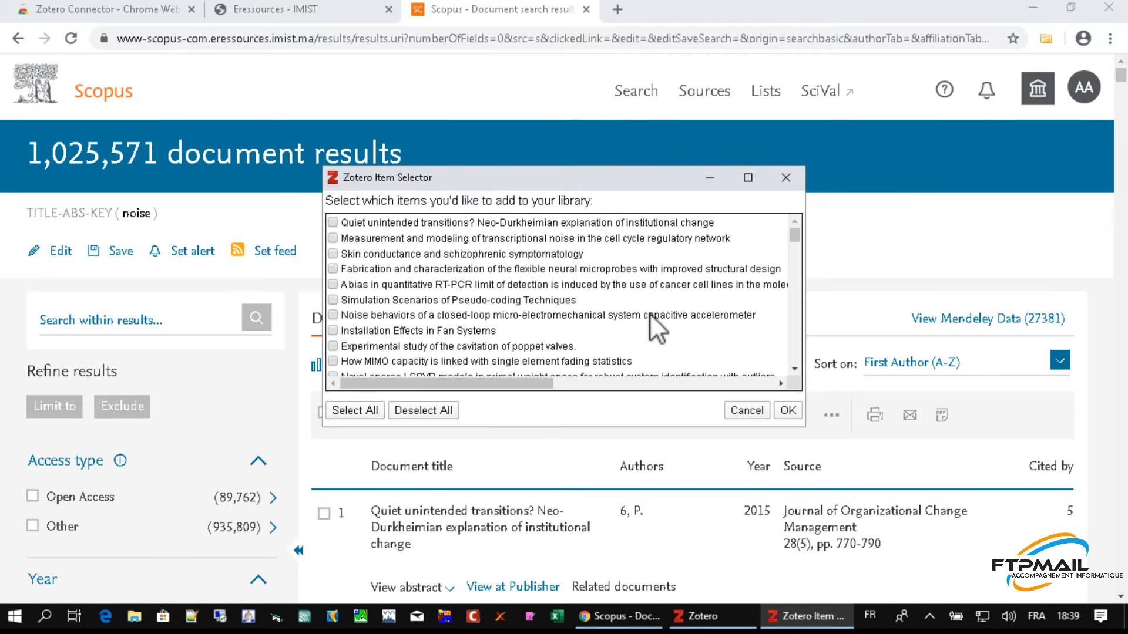
pyautogui.scroll(-10, 467, 337)
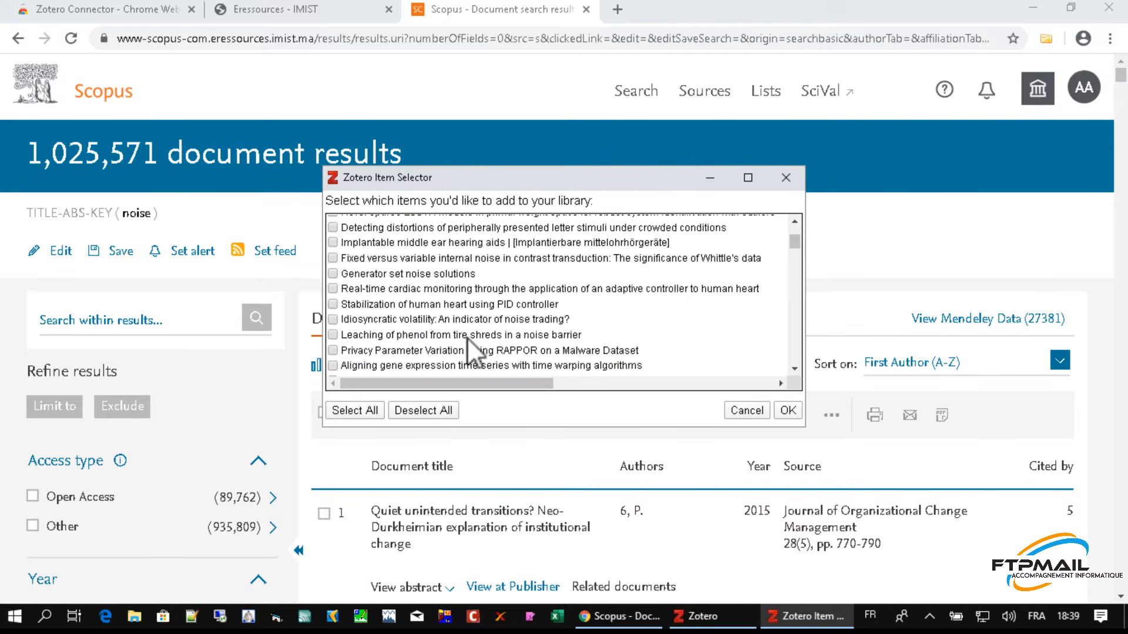
pyautogui.scroll(-15, 467, 337)
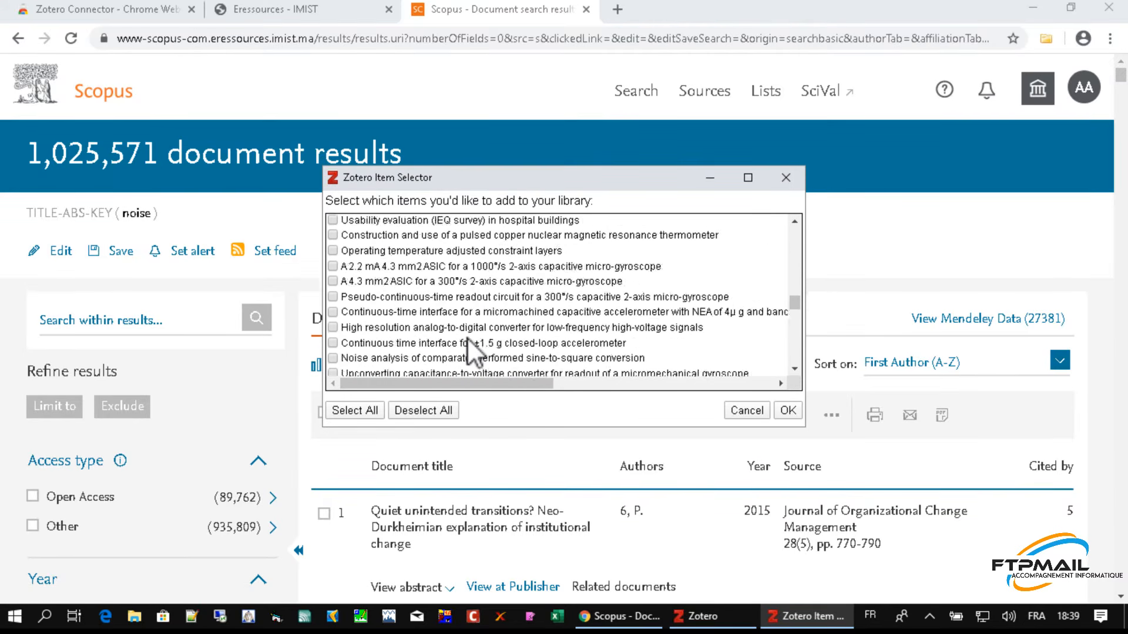
pyautogui.hscroll(2, 467, 337)
pyautogui.scroll(-10, 467, 337)
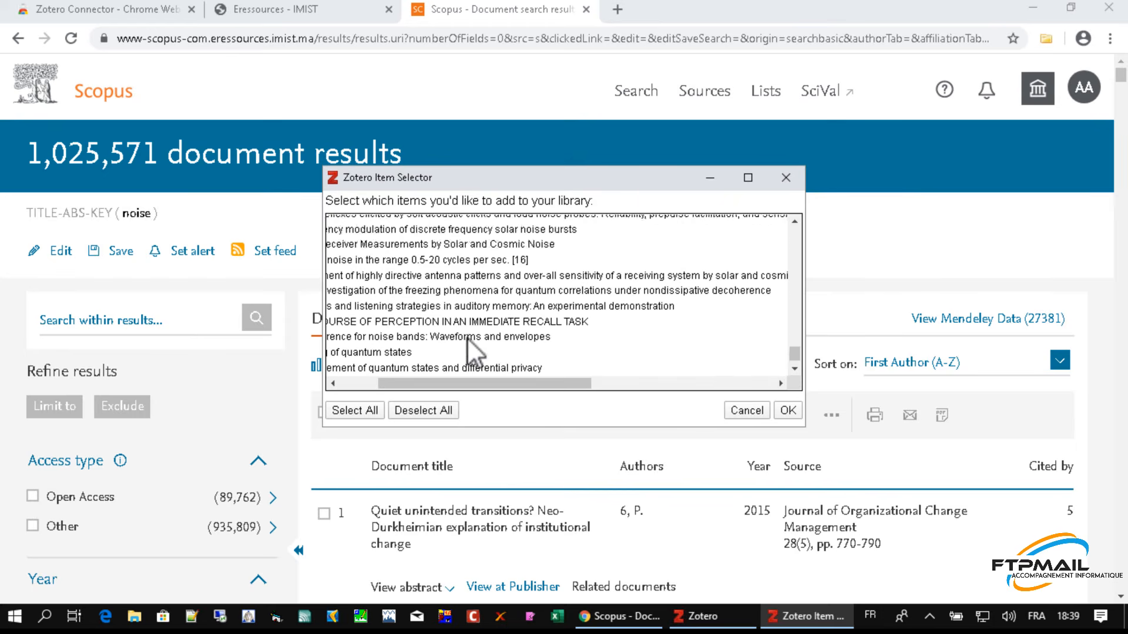
# - Try selecting all the documents in the item selector and clear the whole selection again
pyautogui.click(346, 410)
pyautogui.hscroll(-2, 425, 297)
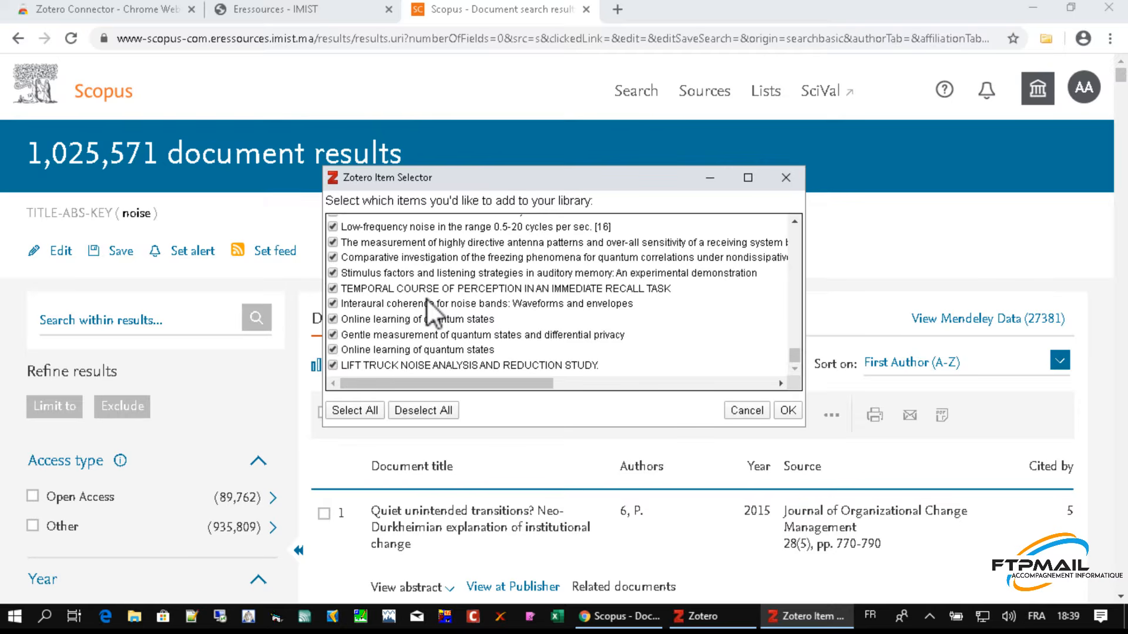
pyautogui.click(425, 414)
pyautogui.scroll(15, 465, 297)
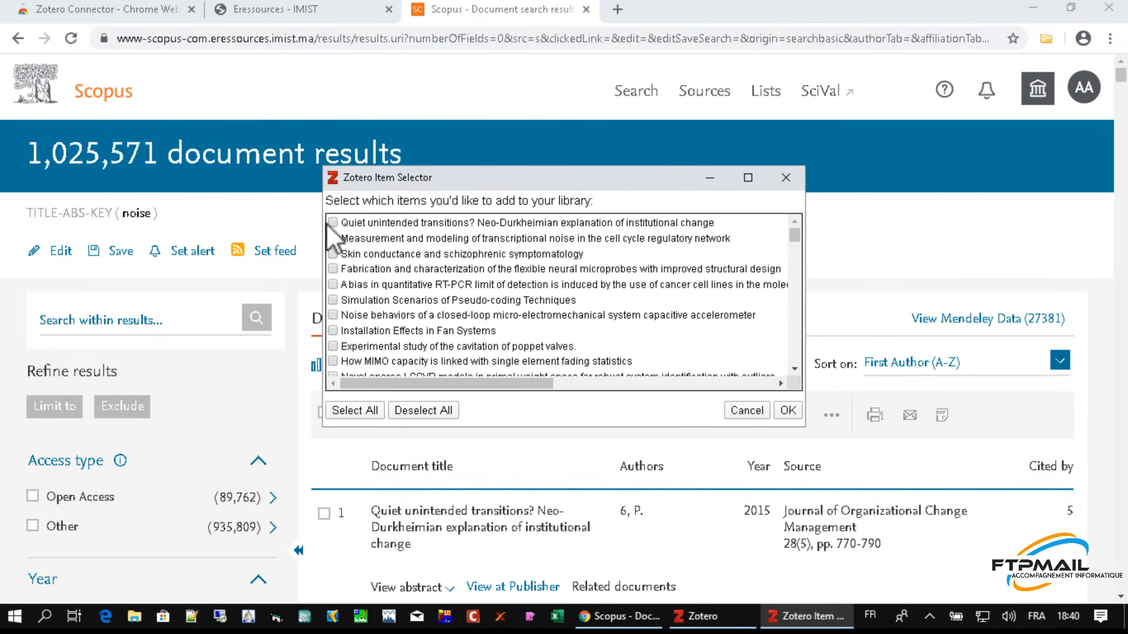
# - Save "Quiet unintended transitions?" and "Noise behaviors of a closed-loop micro-electromechanical system capacitive accelerometer" to Formation Mai 2020 and check the collection in Zotero
pyautogui.click(332, 315)
pyautogui.click(776, 405)
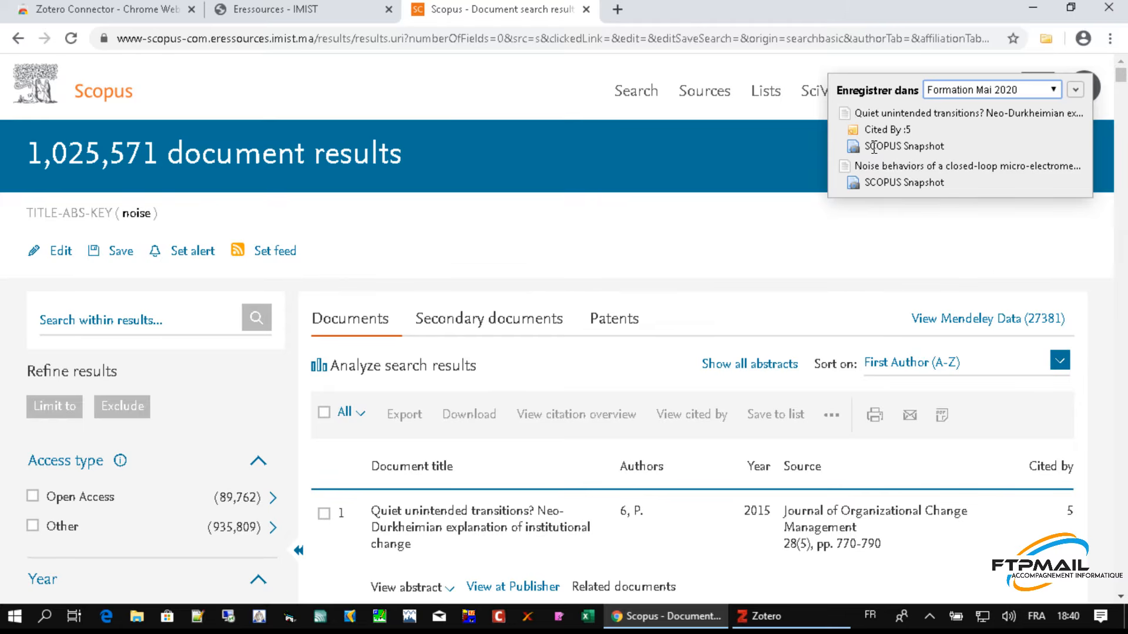
pyautogui.click(769, 617)
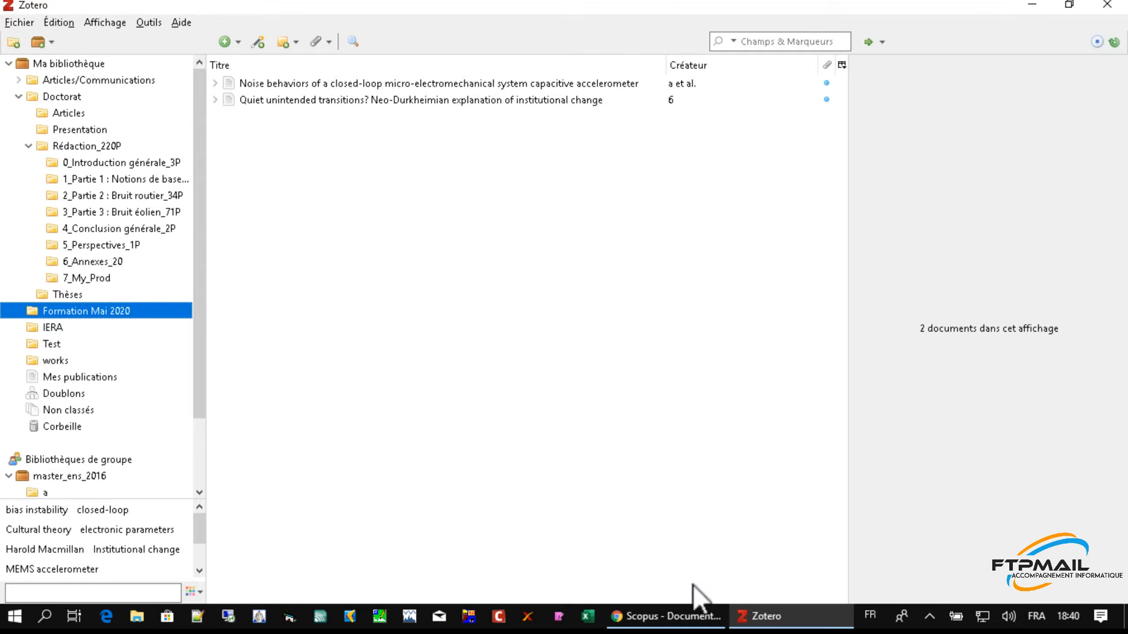
# - Switch back to Scopus in Chrome, open the article "Installation Effects in Fan Systems" and save it to Formation Mai 2020 with the Zotero Connector
pyautogui.click(696, 614)
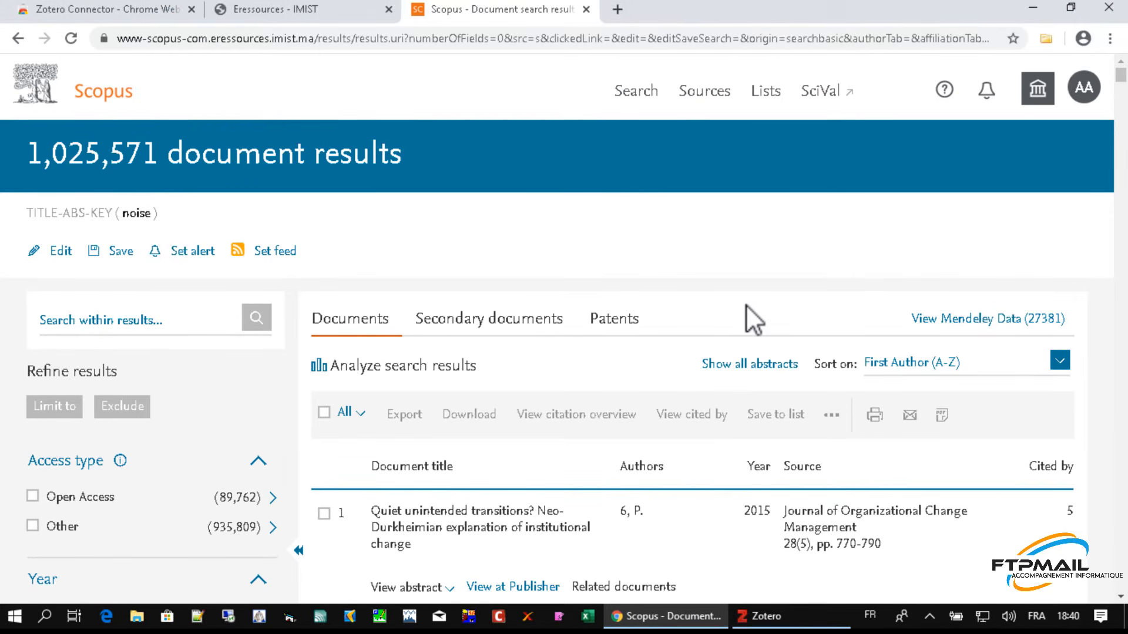
pyautogui.scroll(-3, 746, 304)
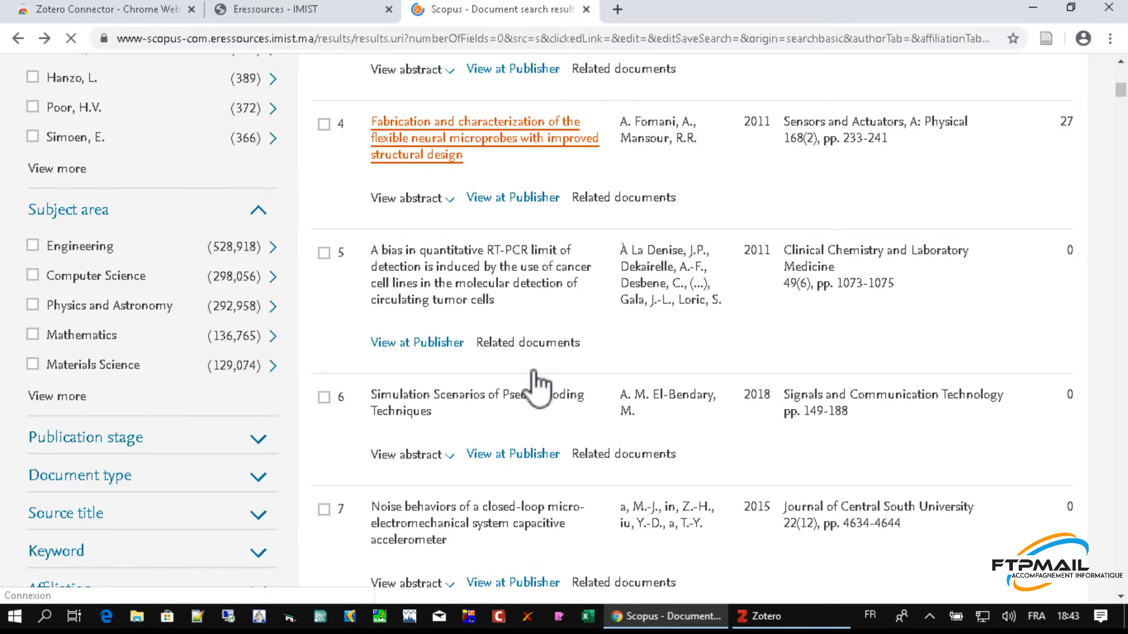
pyautogui.scroll(-3, 538, 379)
pyautogui.scroll(-3, 541, 368)
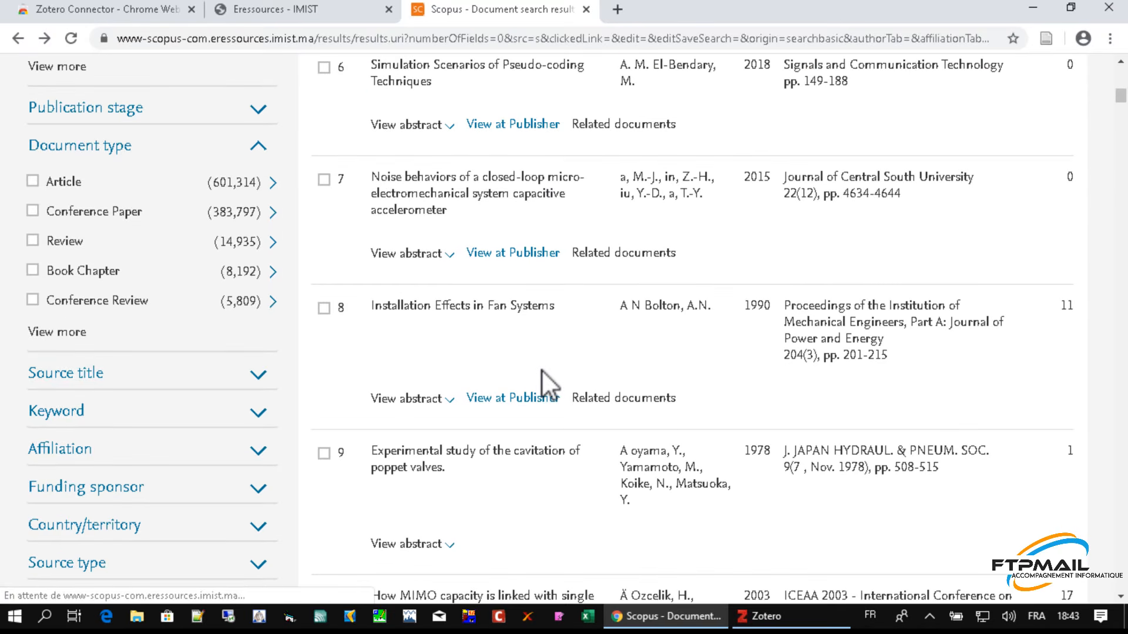
pyautogui.click(437, 304)
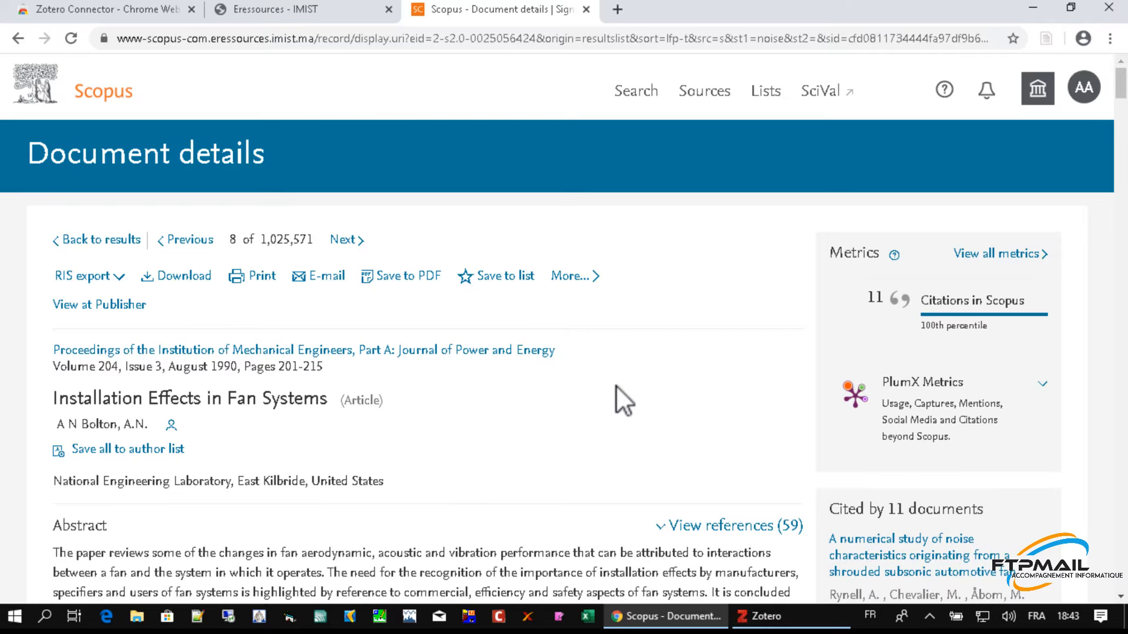
pyautogui.scroll(-4, 615, 385)
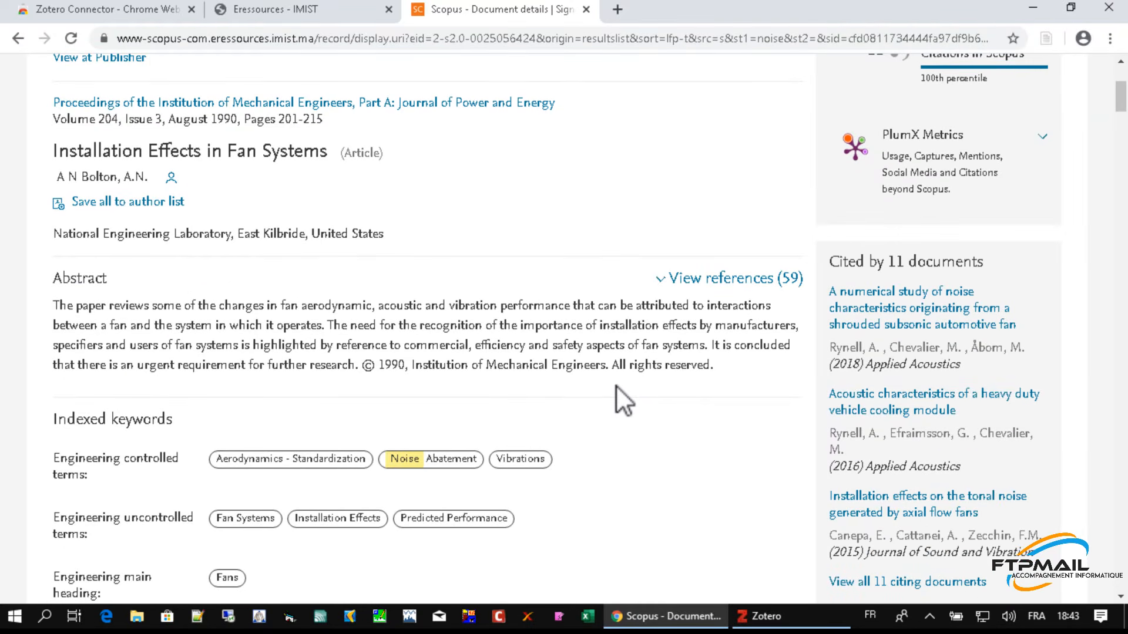
pyautogui.scroll(4, 616, 386)
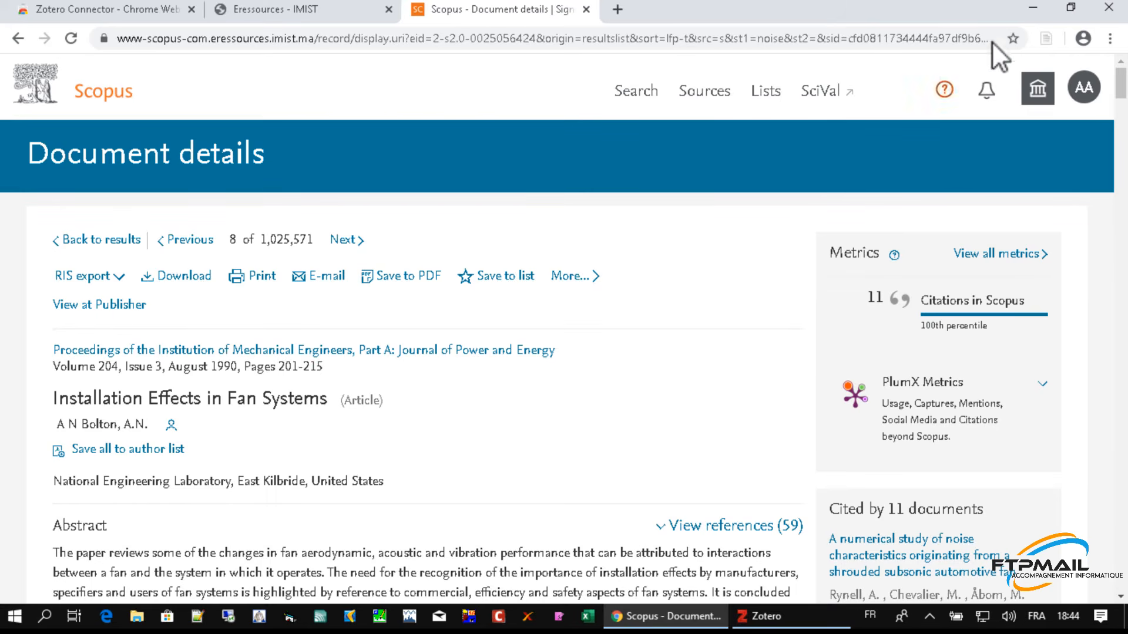
pyautogui.click(1041, 33)
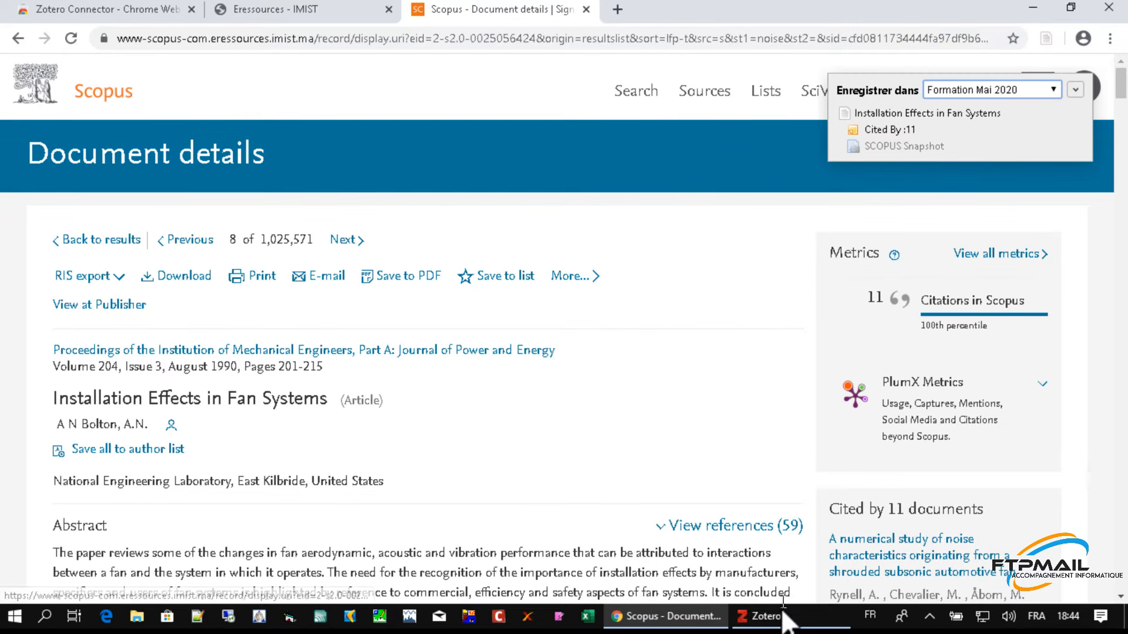
# - Switch to Zotero, expand the "Installation Effects in Fan Systems" item and view the details of its SCOPUS Snapshot attachment
pyautogui.click(763, 616)
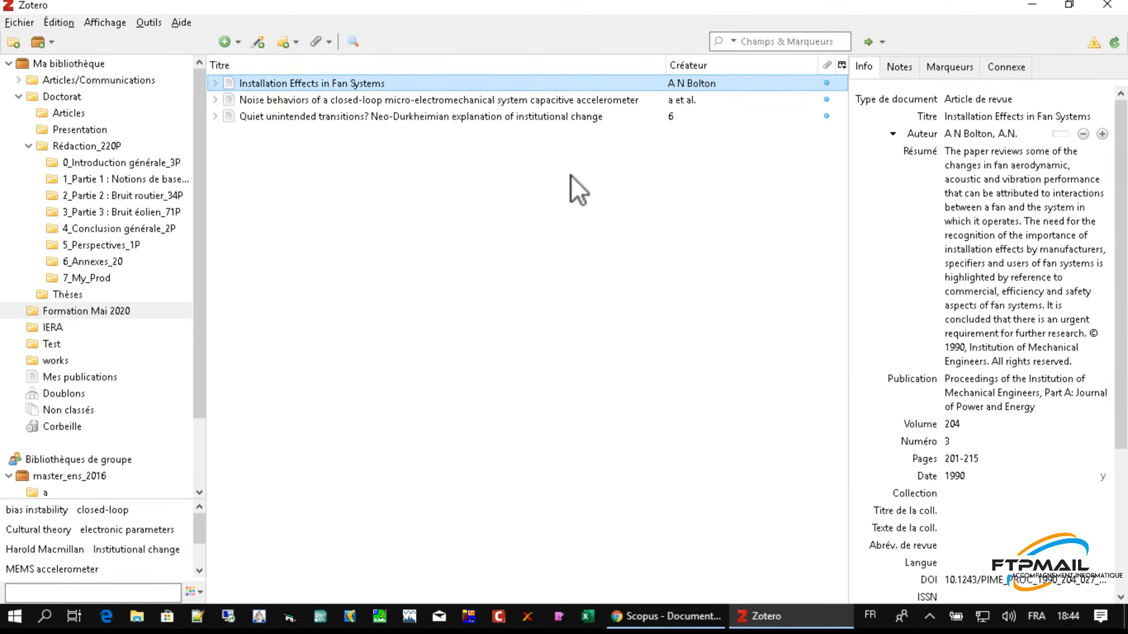
pyautogui.click(211, 81)
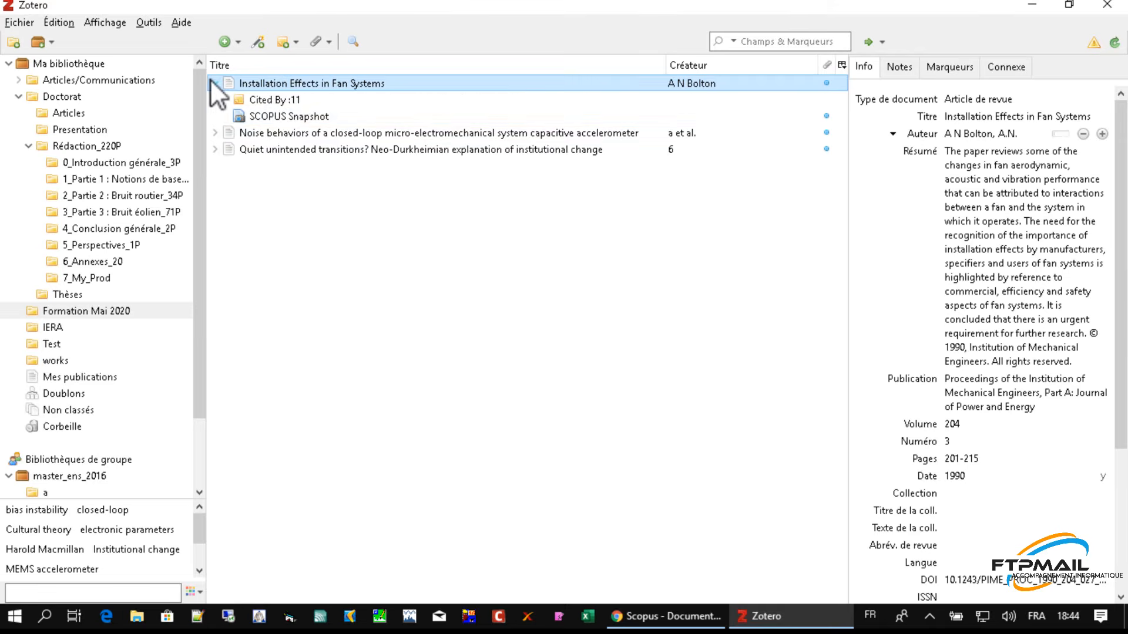
pyautogui.click(280, 116)
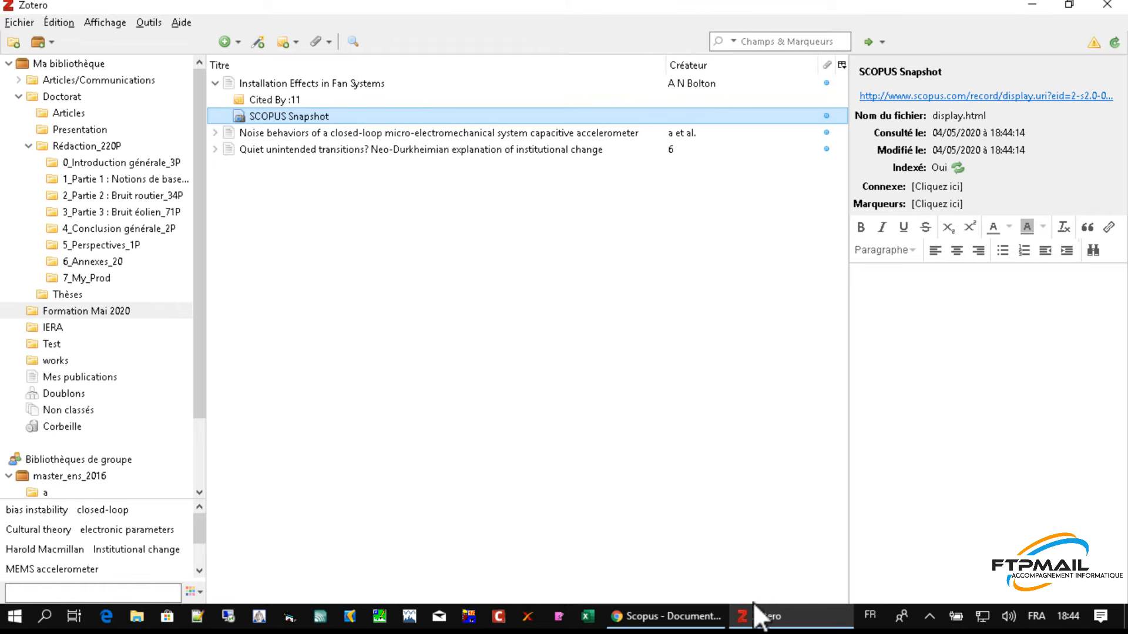
# - Check the DOI in the open PDF, add 10.35940/ijitee.B7592.129219 to Formation Mai 2020 in Zotero by identifier and view the item's details
pyautogui.moveTo(787, 622)
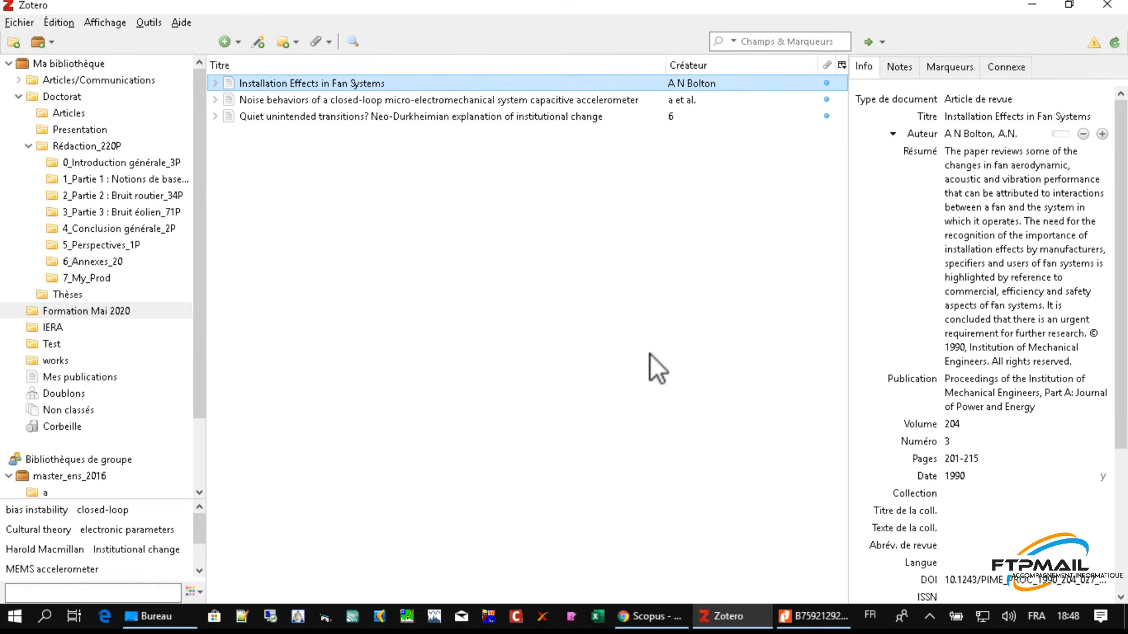
pyautogui.click(798, 617)
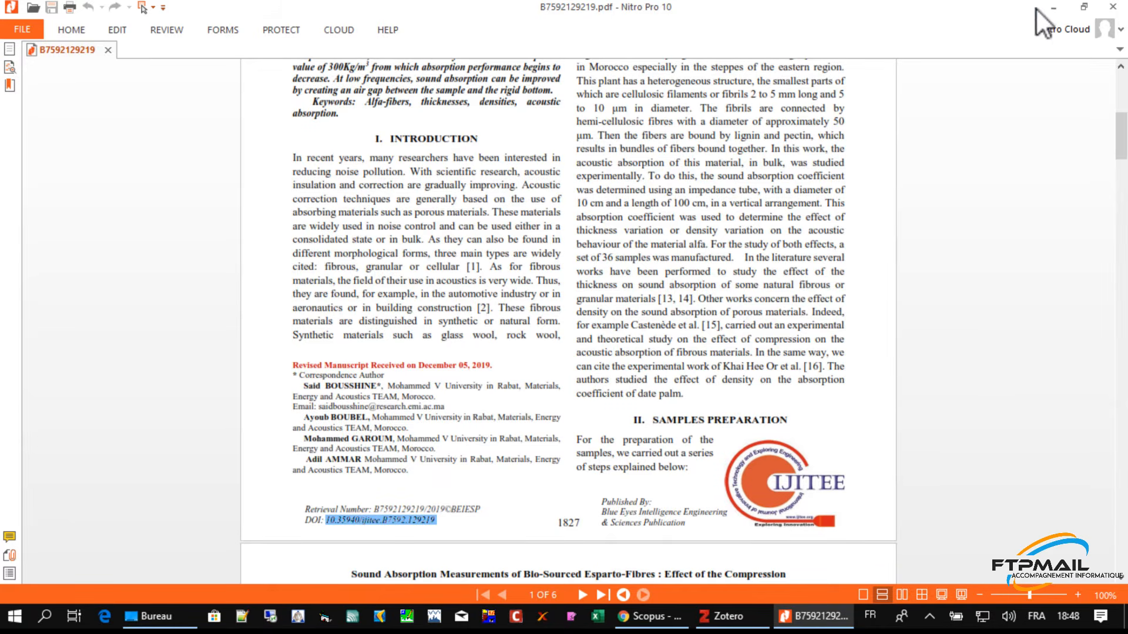
pyautogui.click(1054, 7)
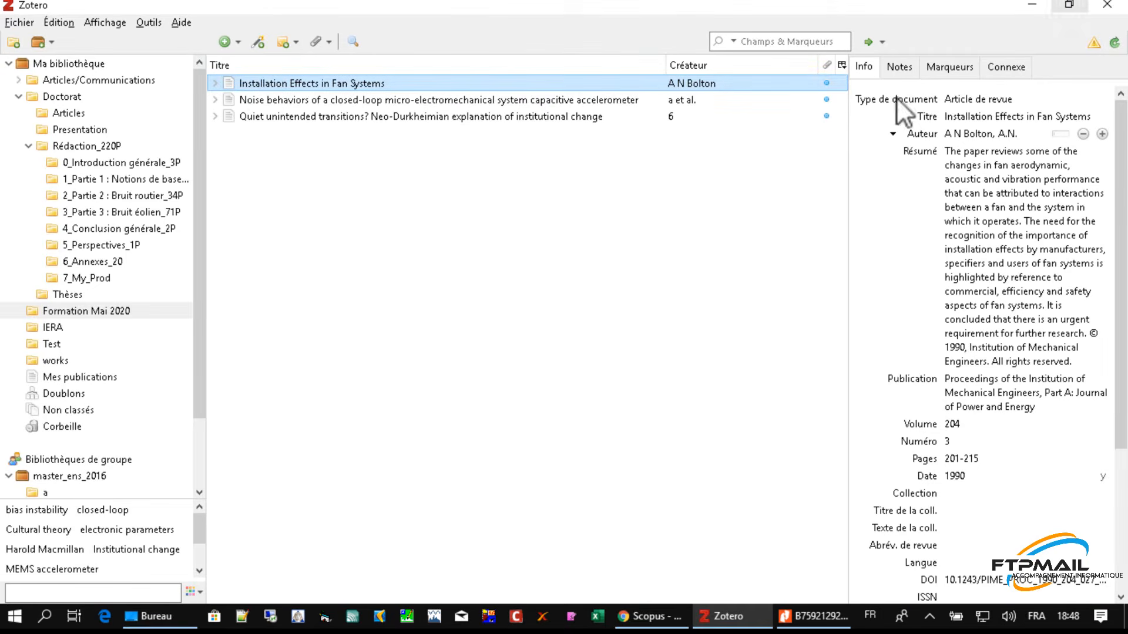
pyautogui.click(258, 42)
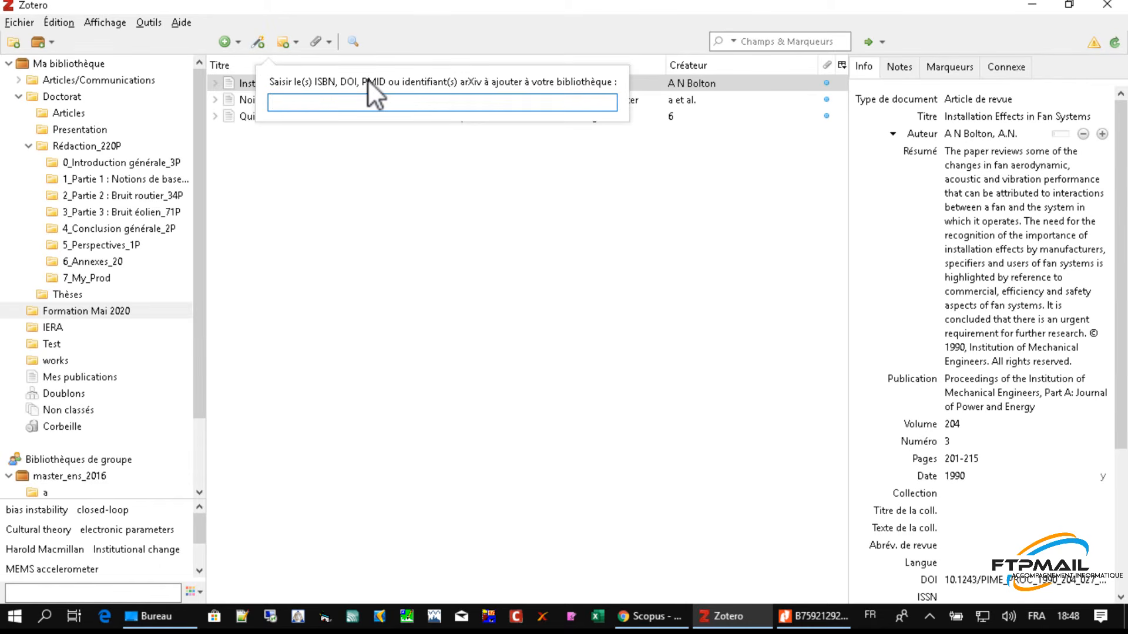
pyautogui.rightClick(347, 98)
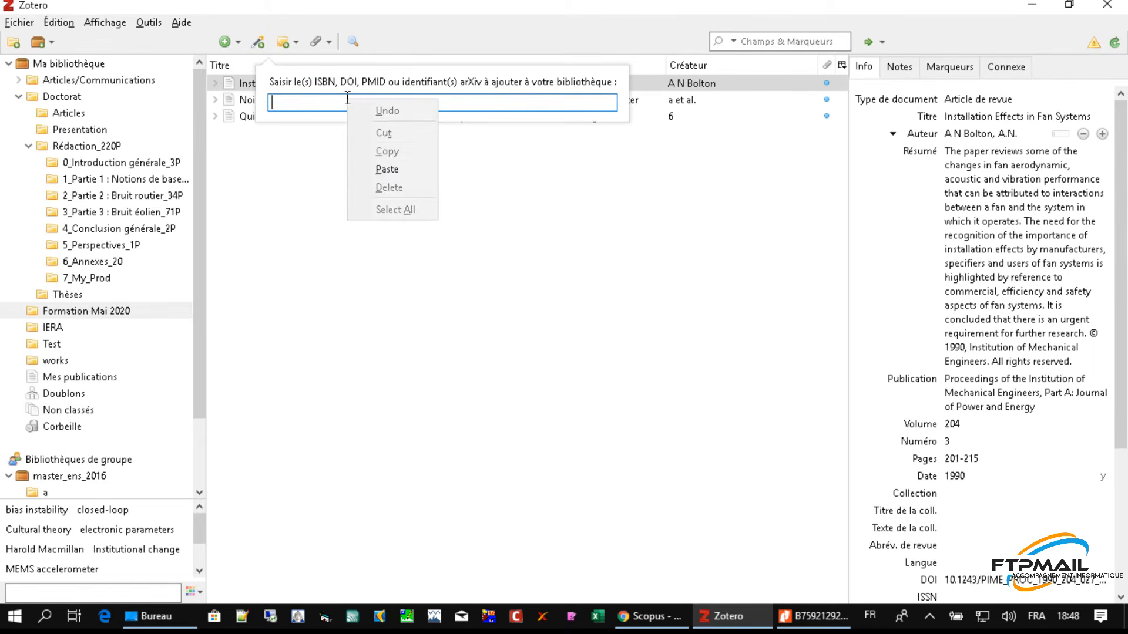
pyautogui.click(376, 168)
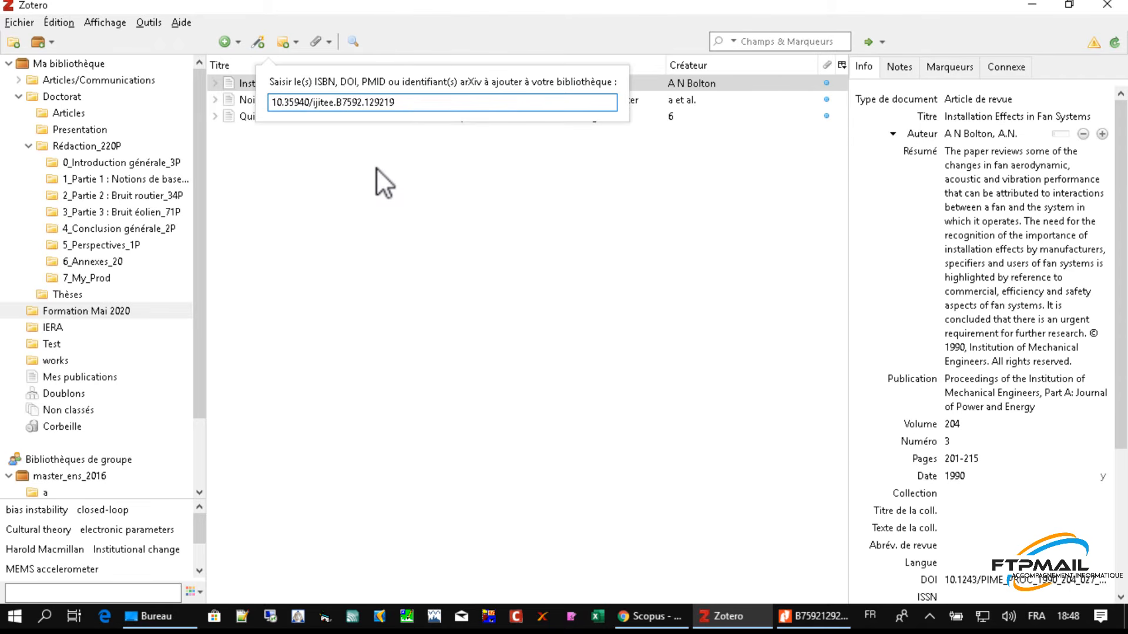
pyautogui.press('Return')
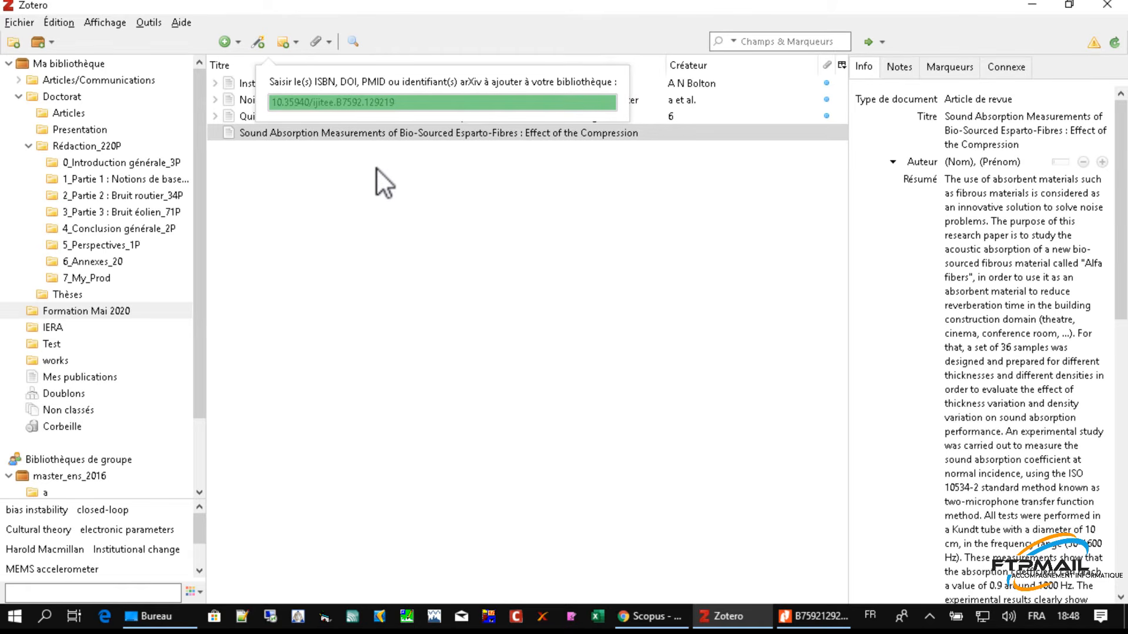
pyautogui.click(291, 133)
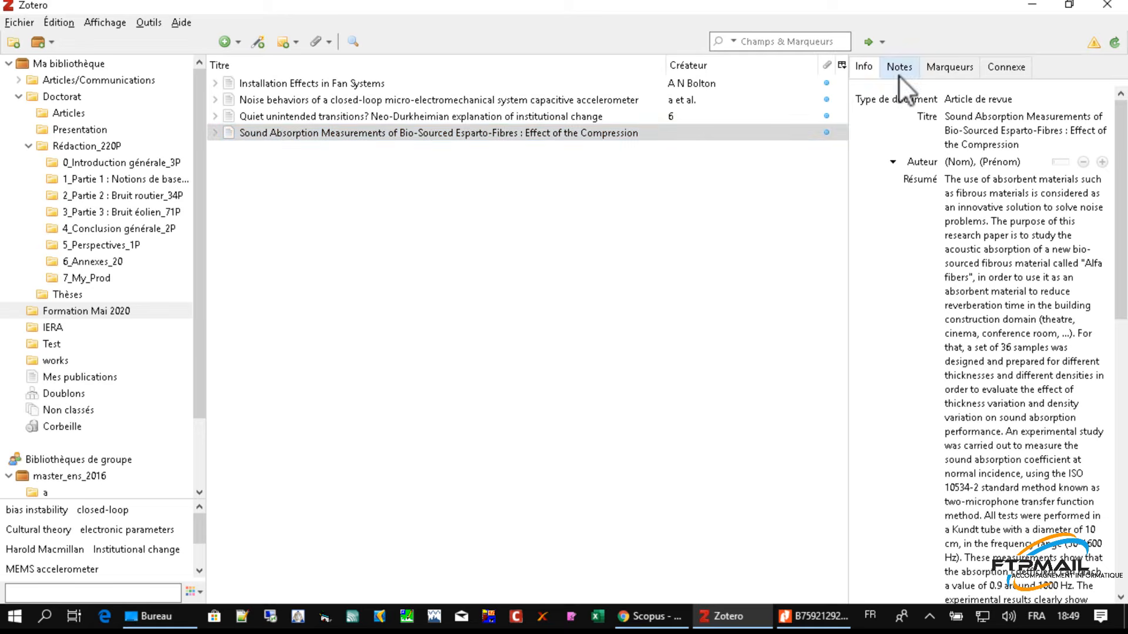
pyautogui.click(987, 117)
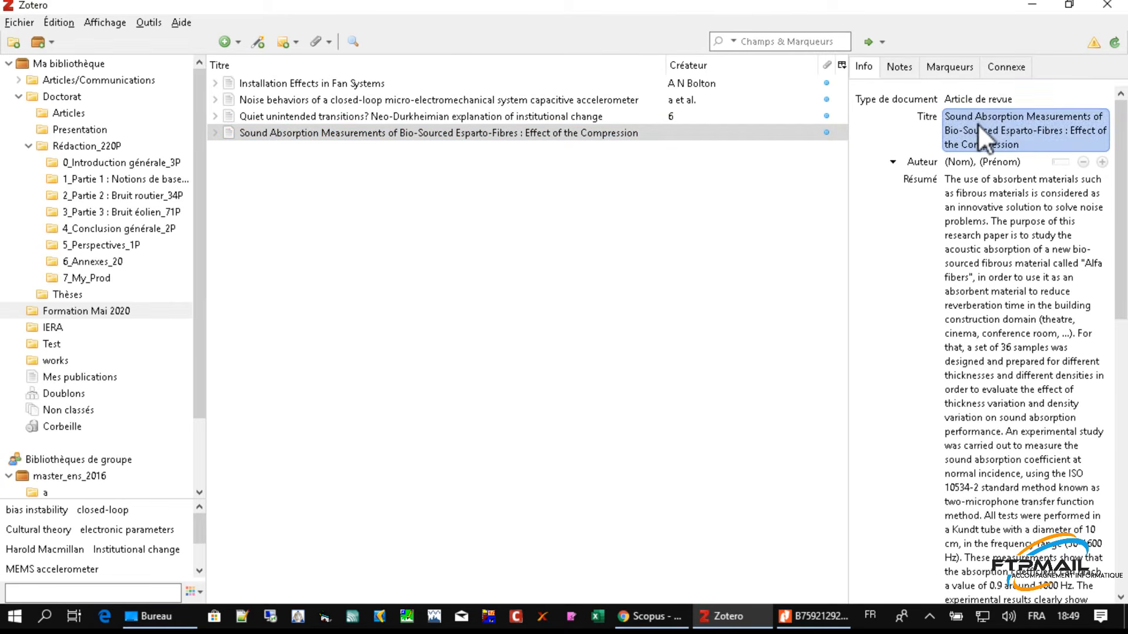
pyautogui.click(212, 132)
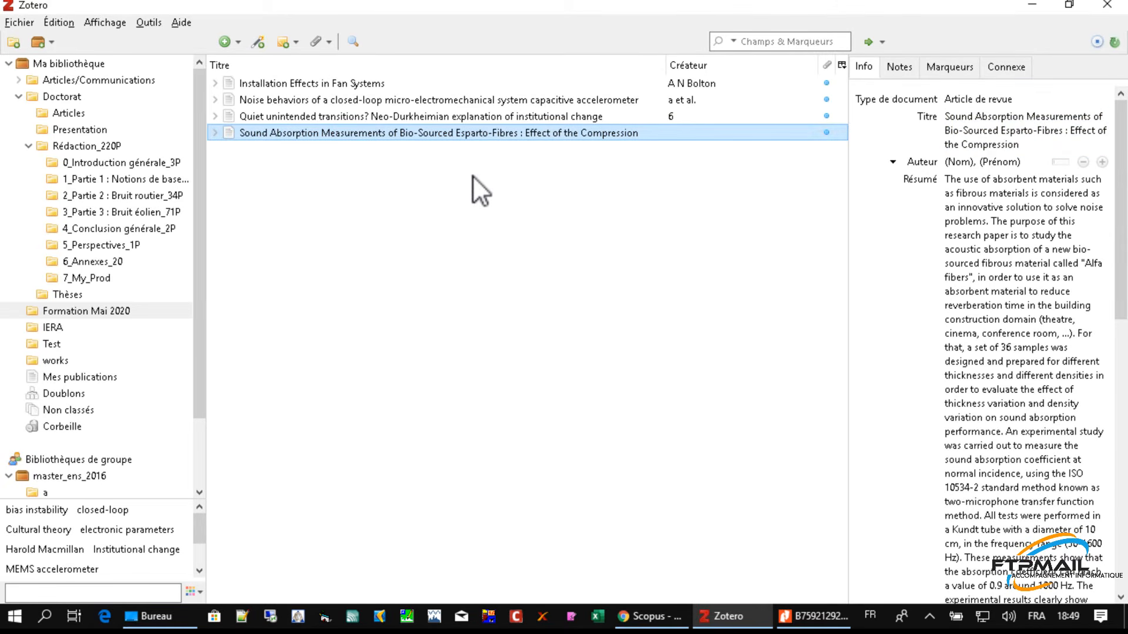
# - Move the "Sound Absorption Measurements of Bio-Sourced Esparto-Fibres" item to the trash
pyautogui.rightClick(251, 132)
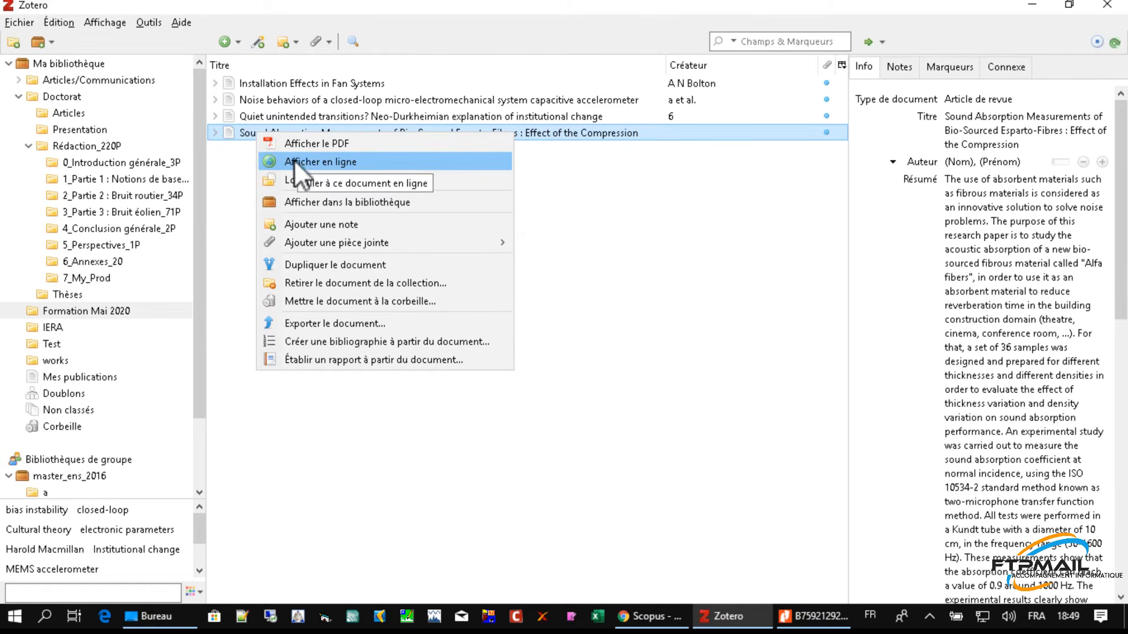
pyautogui.moveTo(310, 242)
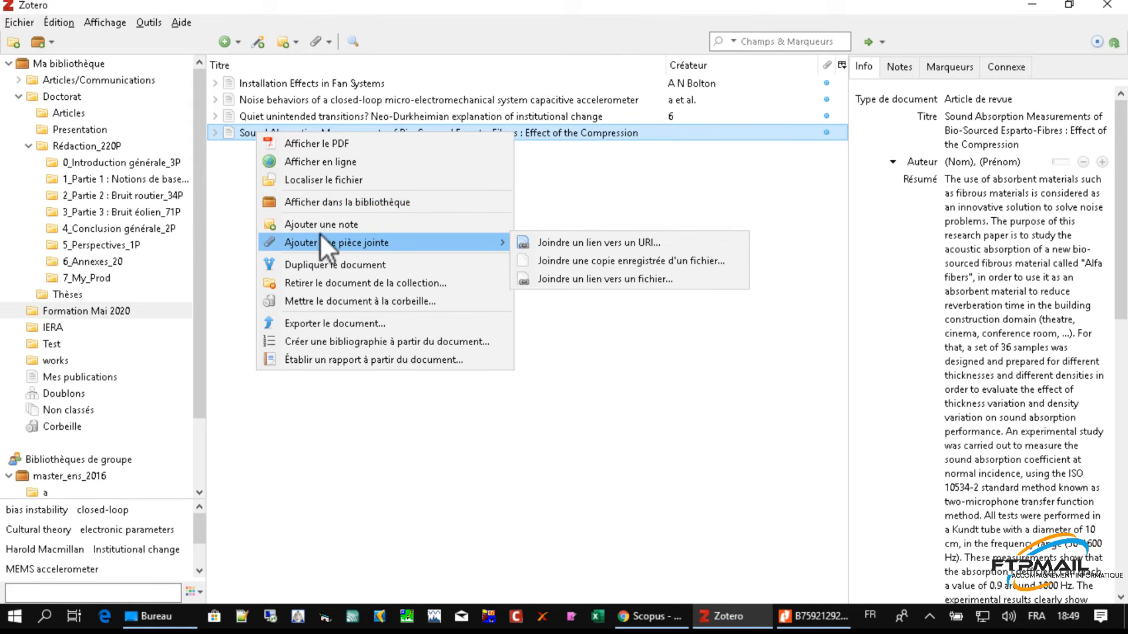
pyautogui.click(336, 301)
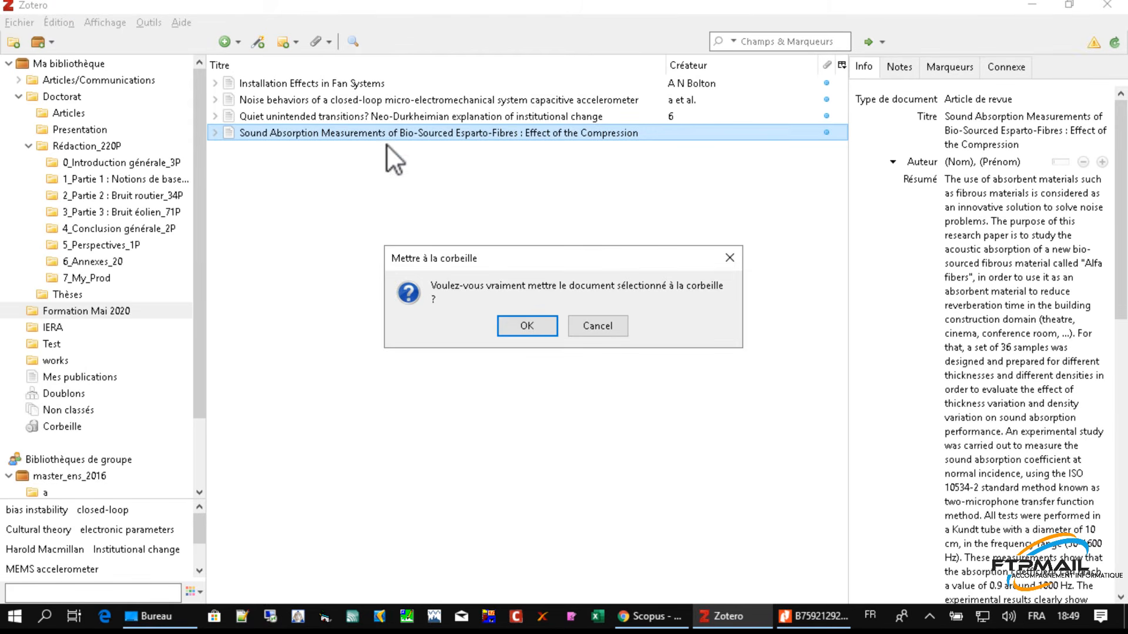
pyautogui.click(529, 326)
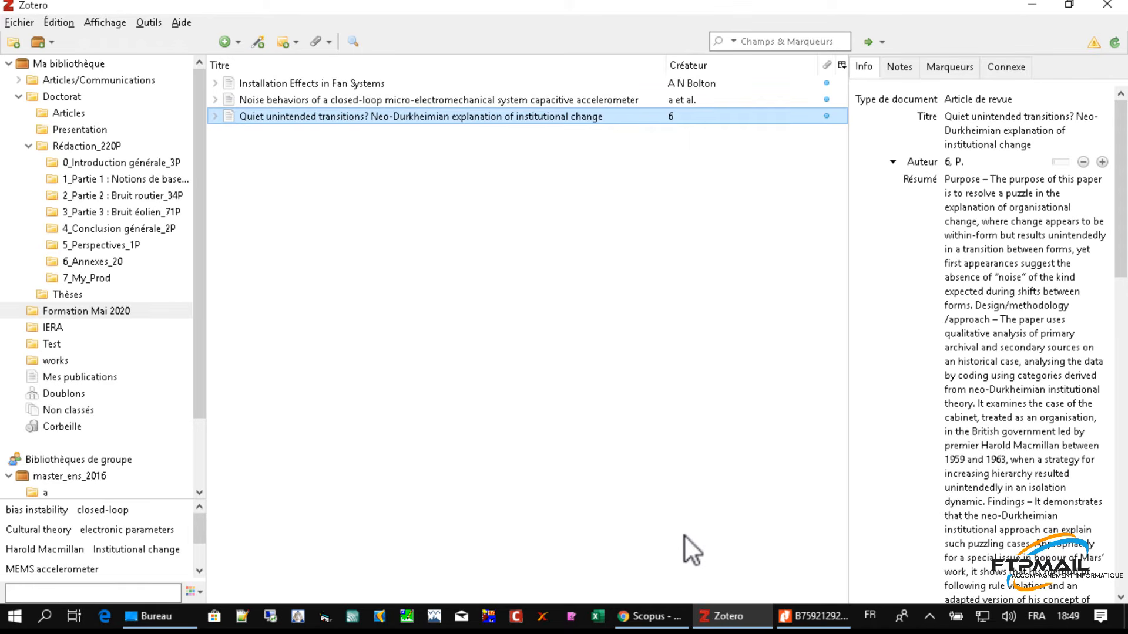
# - Bring up the Bureau folder in File Explorer, add B7592129219.pdf from it to Formation Mai 2020 in Zotero, and minimise the folder window
pyautogui.click(154, 616)
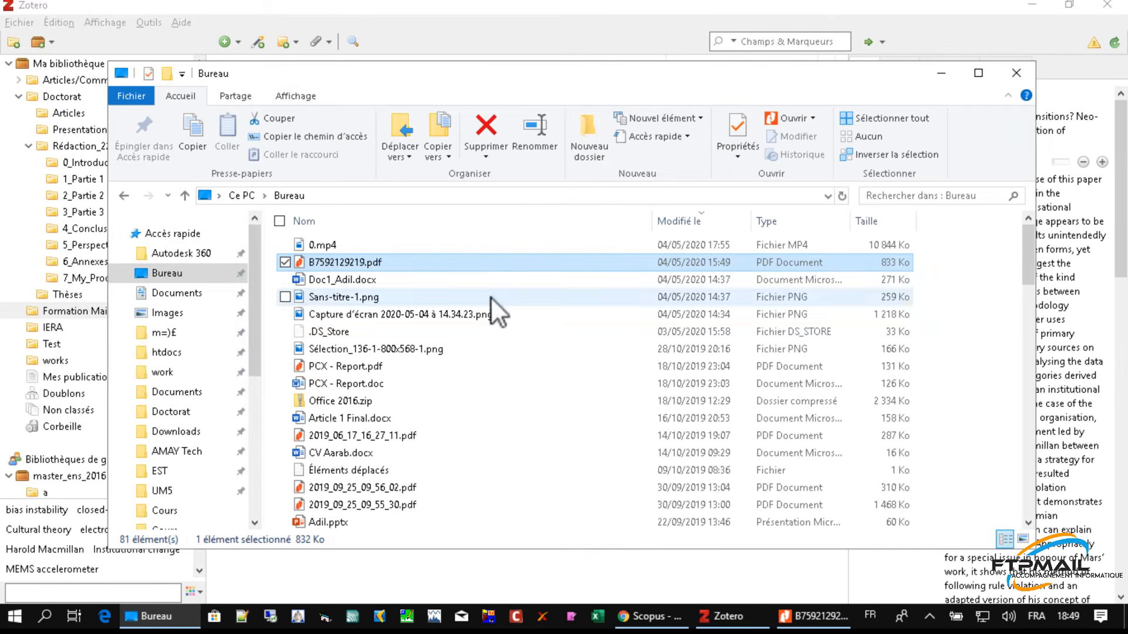
pyautogui.moveTo(256, 67); pyautogui.dragTo(599, 63)
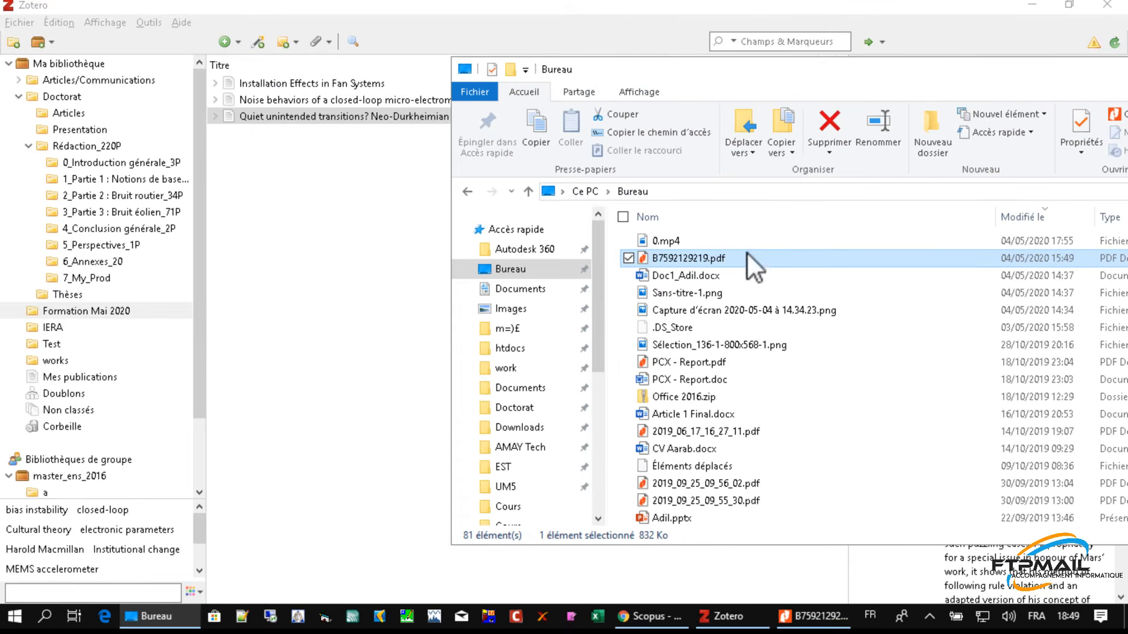
pyautogui.moveTo(684, 255); pyautogui.dragTo(337, 276)
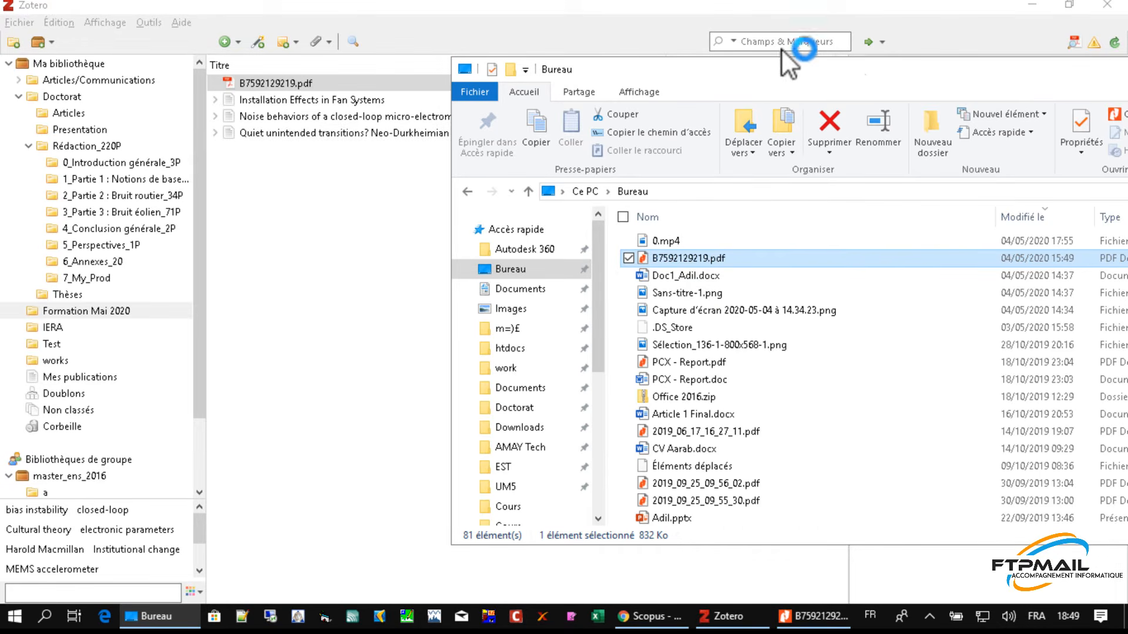
pyautogui.moveTo(848, 60); pyautogui.dragTo(419, 215)
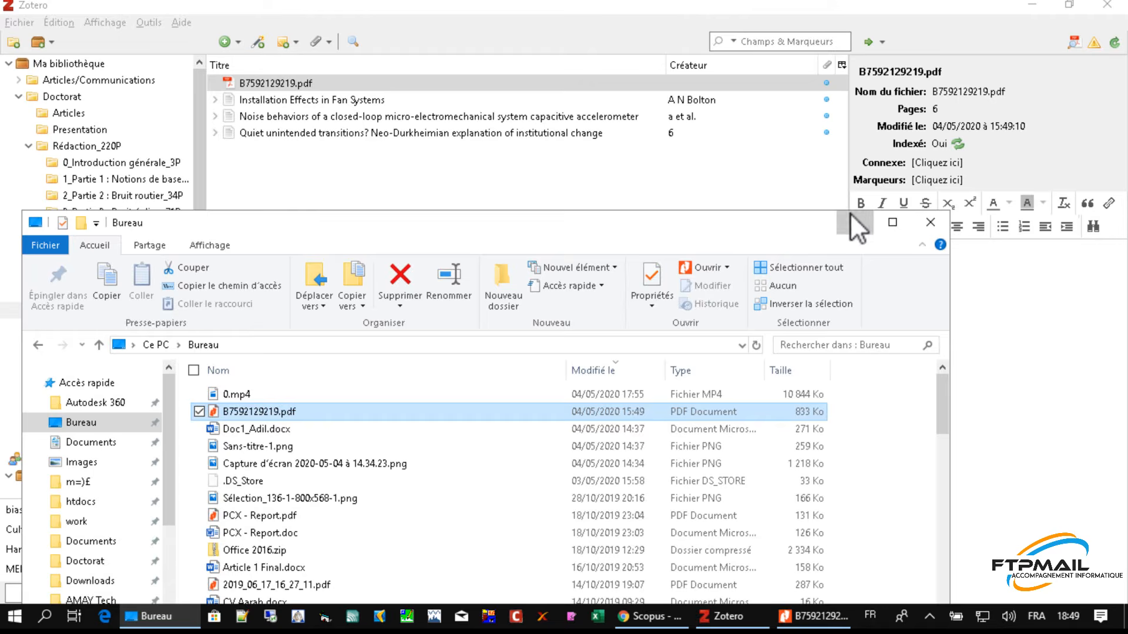
pyautogui.click(851, 213)
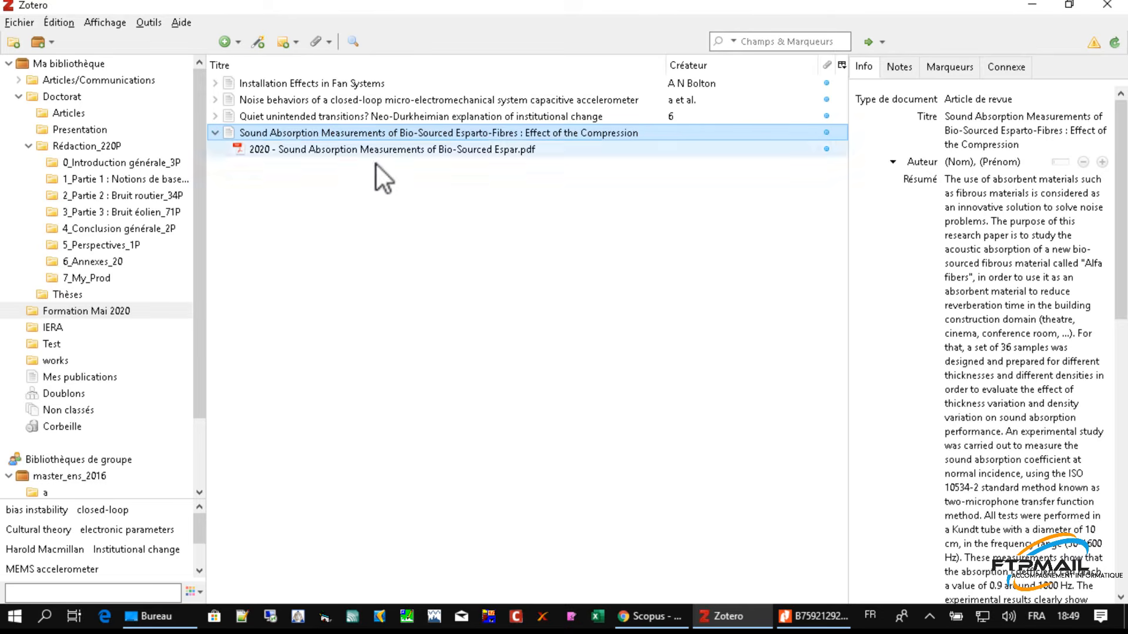
# - Examine the retrieved metadata of the "Sound Absorption Measurements" article and the details of its PDF attachment
pyautogui.click(998, 270)
pyautogui.click(1001, 272)
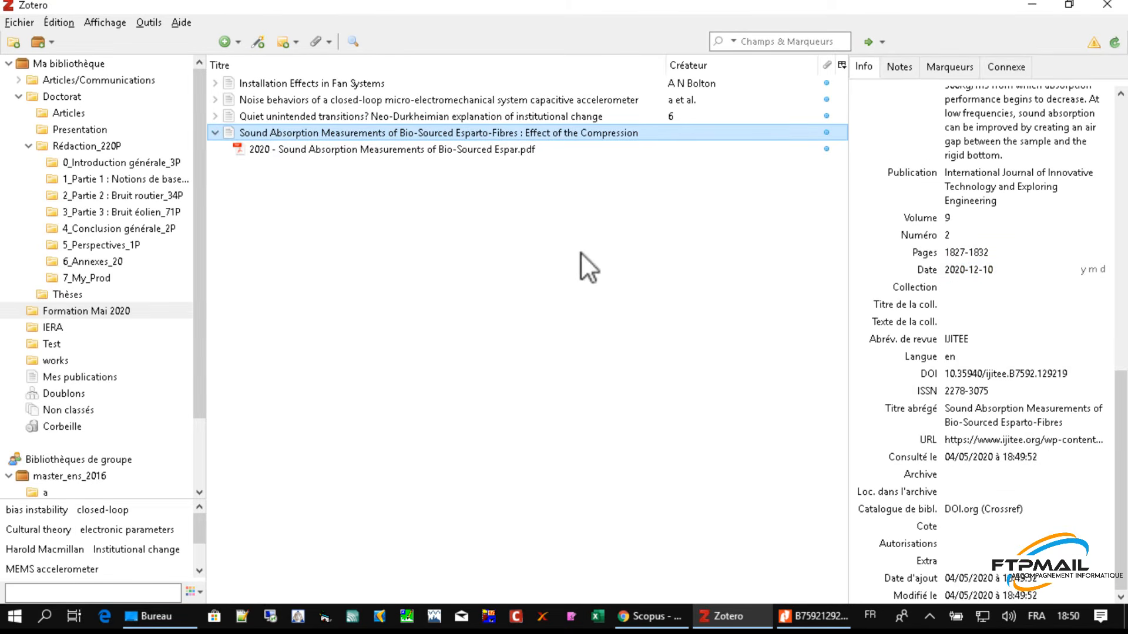
pyautogui.click(326, 148)
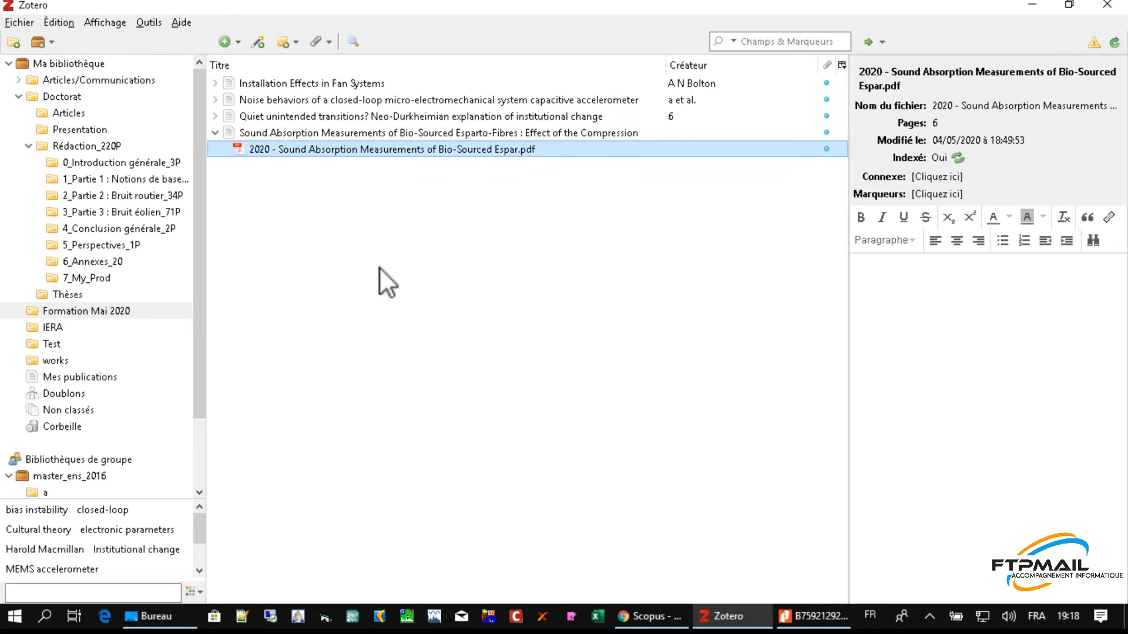
# - Create a new empty item of type "Article de journal" in Formation Mai 2020
pyautogui.click(234, 39)
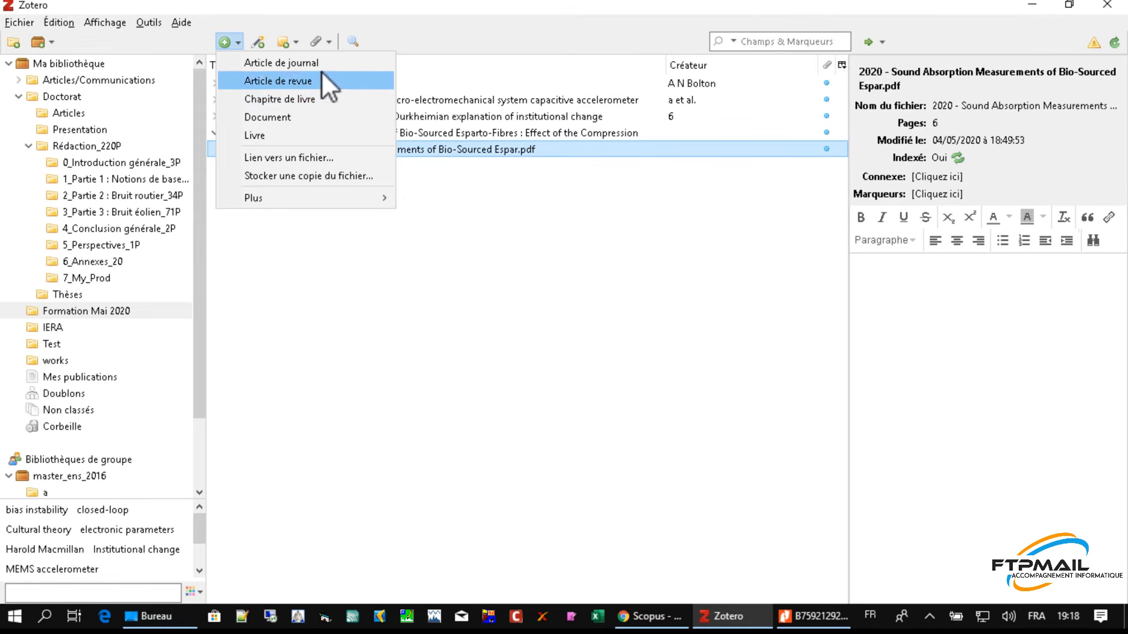
pyautogui.moveTo(304, 196)
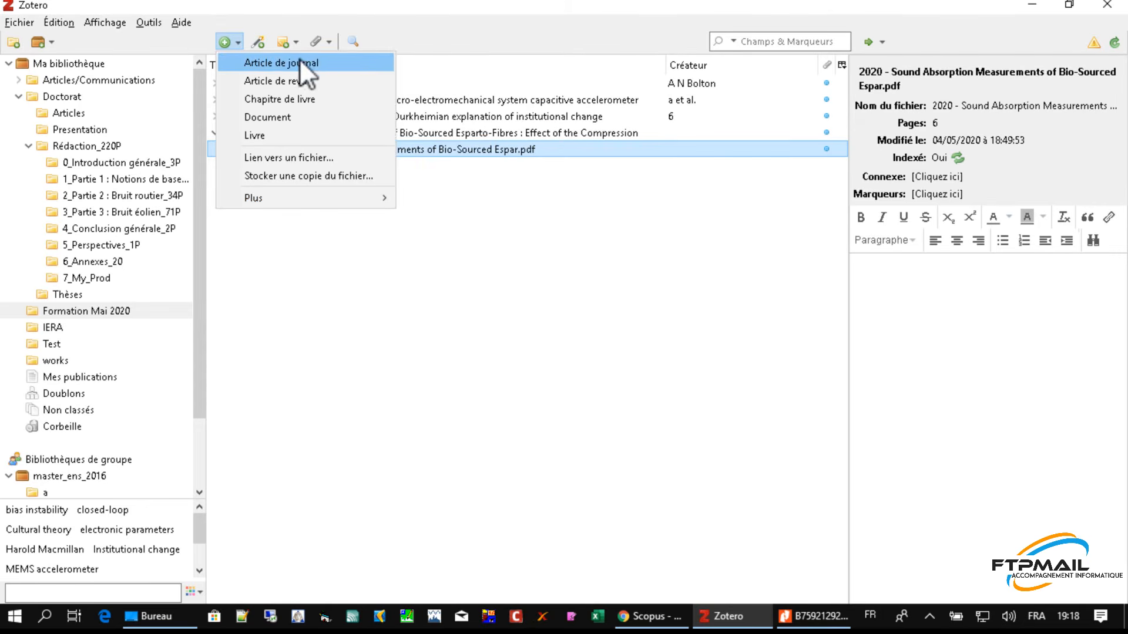
pyautogui.click(298, 59)
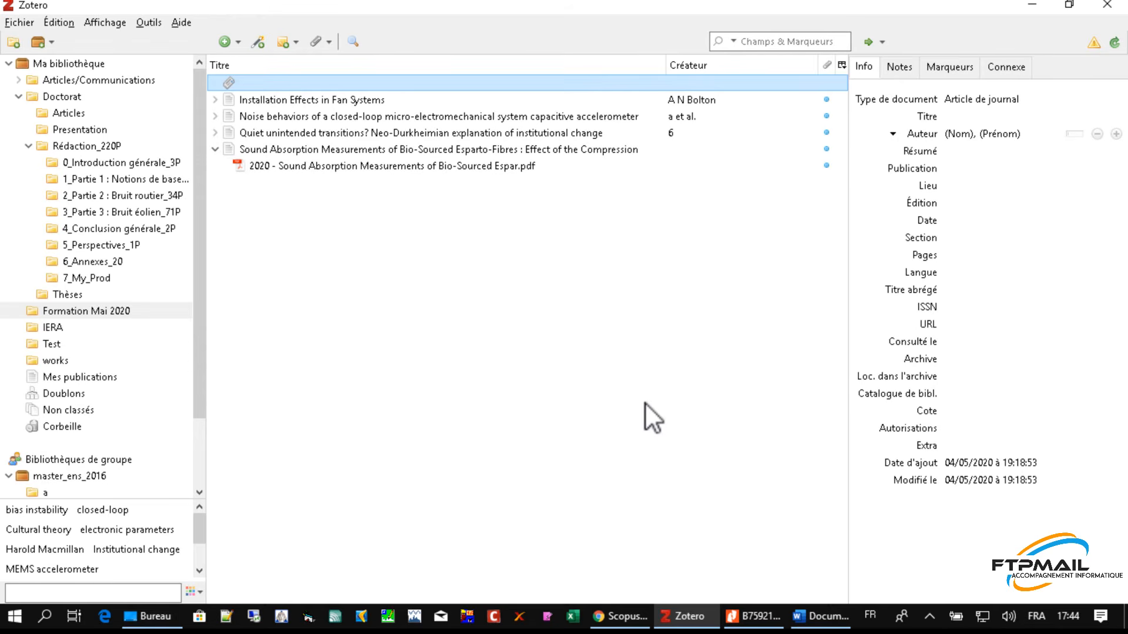
# - Switch to the blank Word document and fill it with sample text using =rand(5,19)
pyautogui.click(820, 616)
pyautogui.write('=')
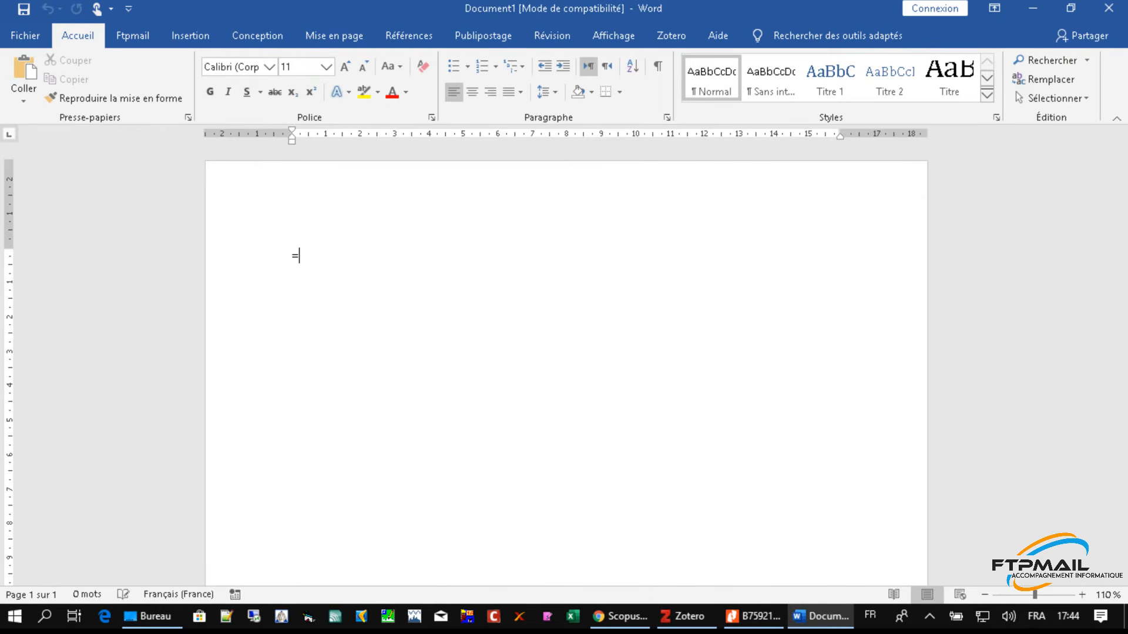
pyautogui.write('rand')
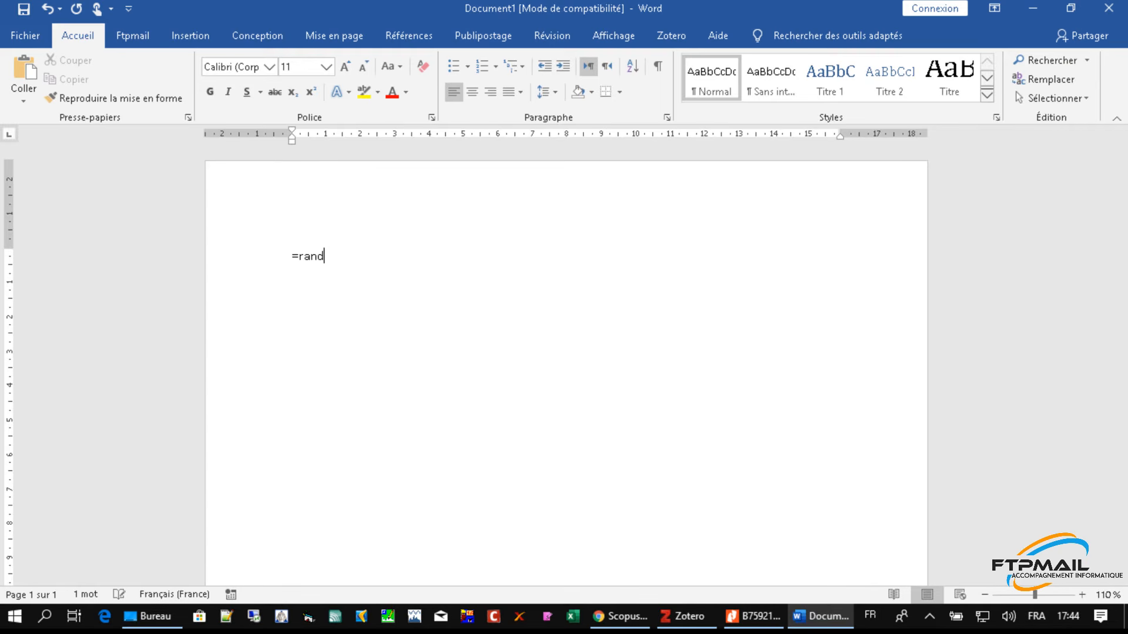
pyautogui.write('(5,19)')
pyautogui.press('Return')
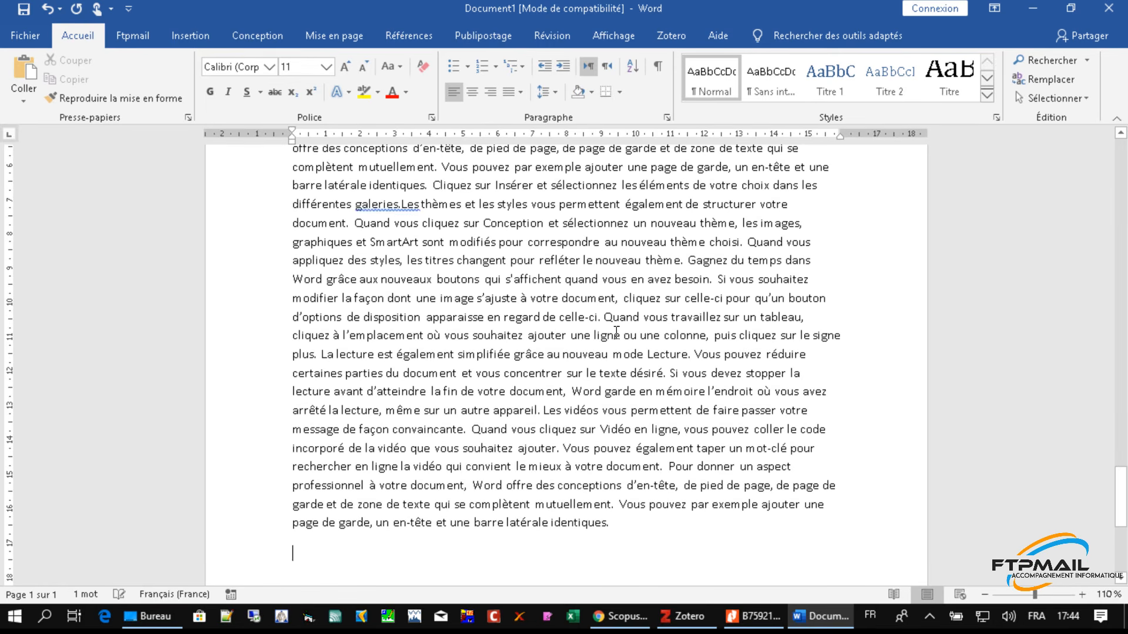
# - Start a Zotero citation at the end of the document's first sentence and browse the citation styles in the document preferences
pyautogui.scroll(20, 617, 333)
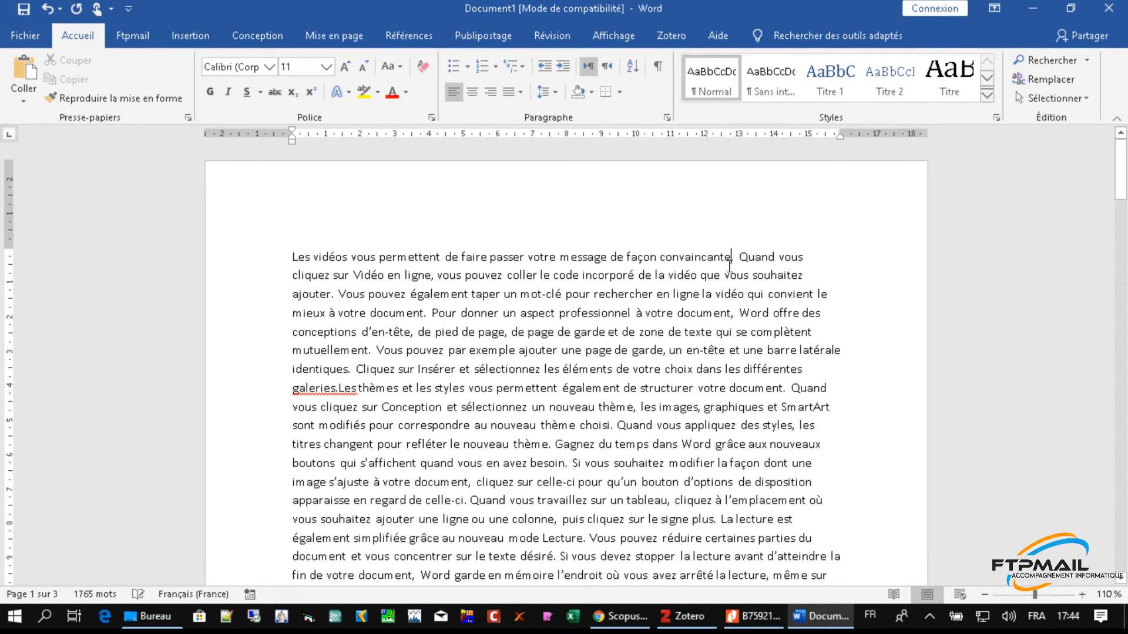
pyautogui.click(667, 34)
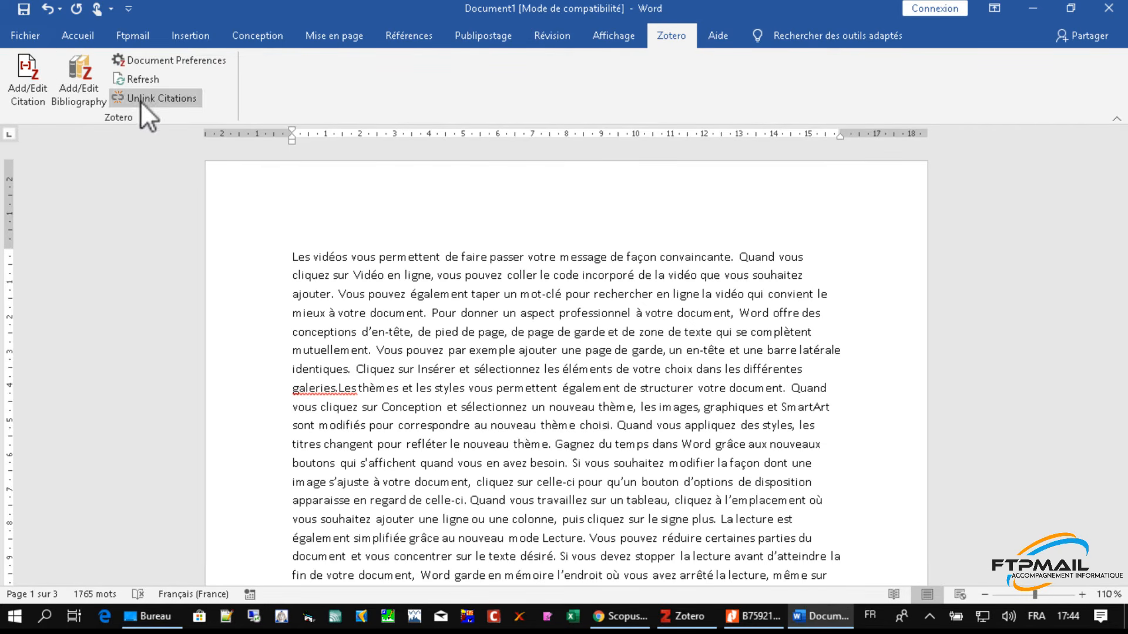
pyautogui.click(22, 70)
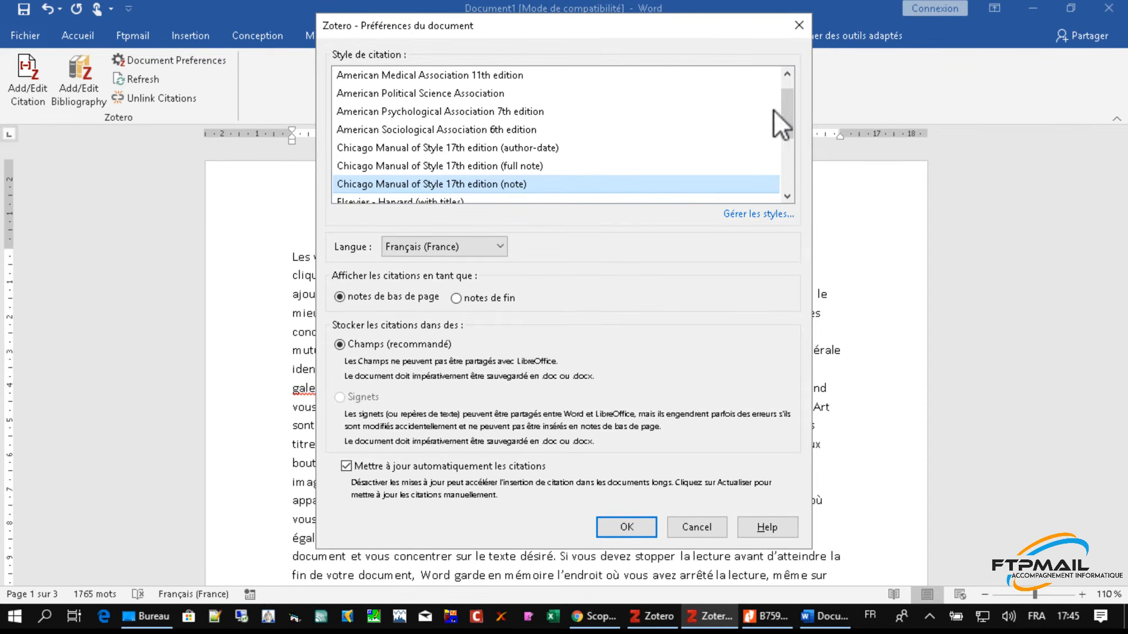
pyautogui.moveTo(787, 108); pyautogui.dragTo(784, 86)
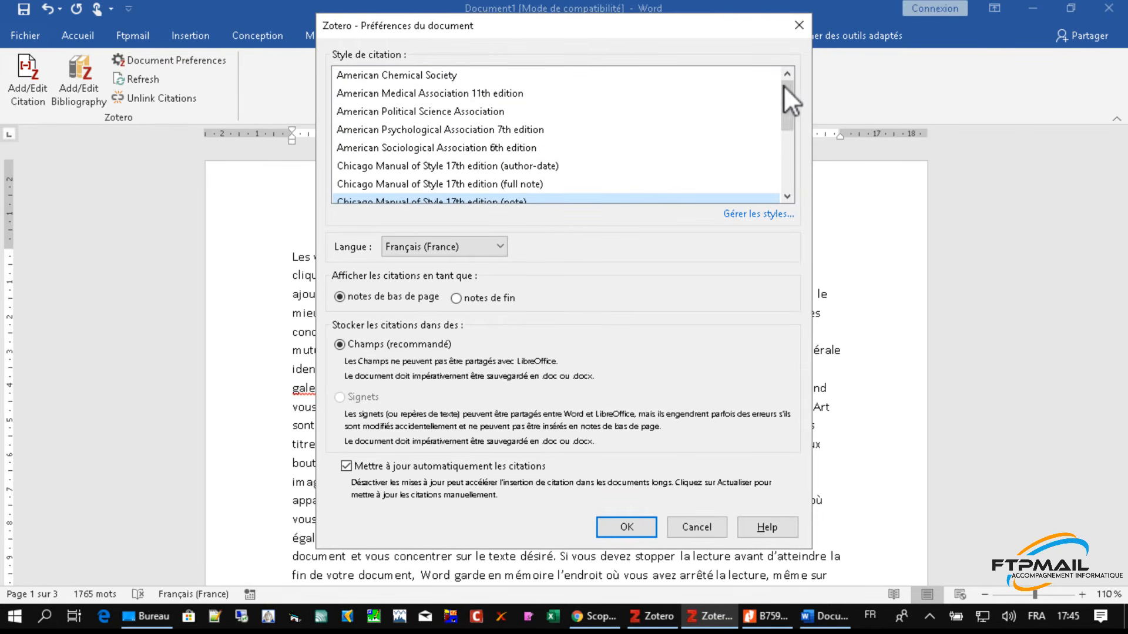
# - Open the Zotero style manager from the document preferences, review the installed styles and open the Zotero Style Repository for additional styles
pyautogui.click(746, 214)
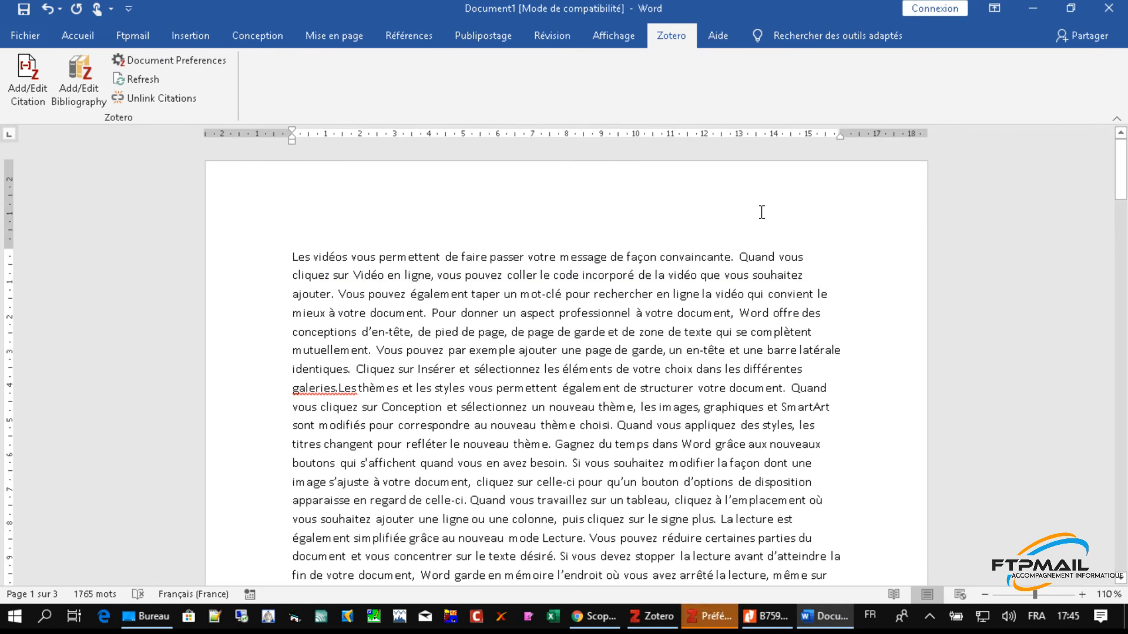
pyautogui.click(708, 618)
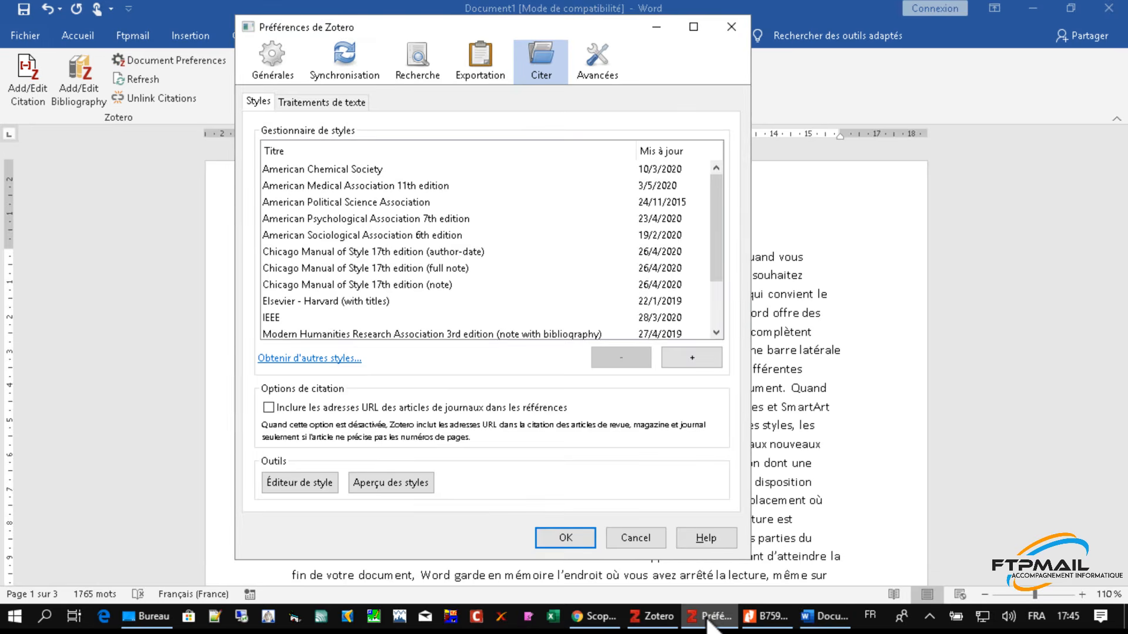
pyautogui.click(713, 212)
pyautogui.moveTo(712, 210); pyautogui.dragTo(707, 184)
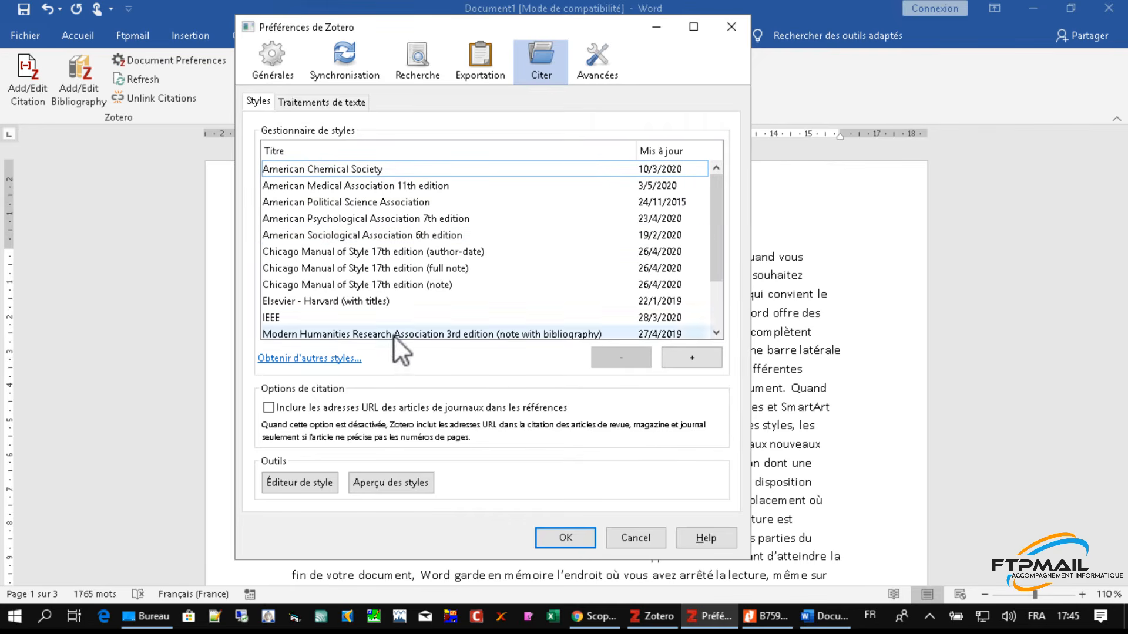
pyautogui.click(323, 358)
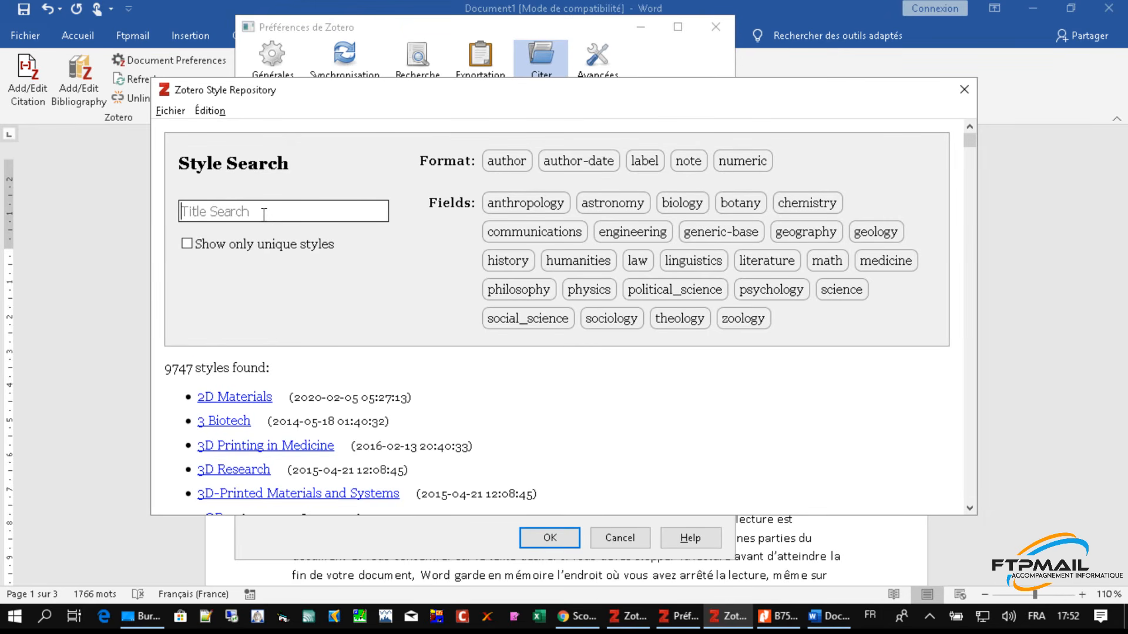
# - Search the Zotero Style Repository for "applied acoust", install the Applied Acoustics style and close the preferences
pyautogui.write('applied ')
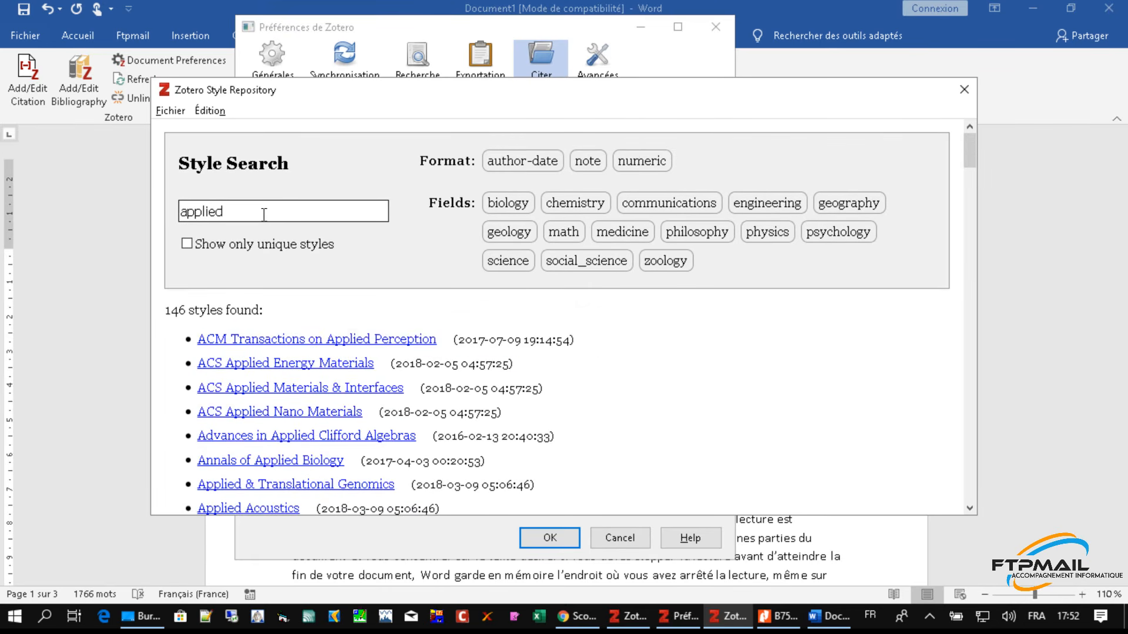
pyautogui.write('acoust')
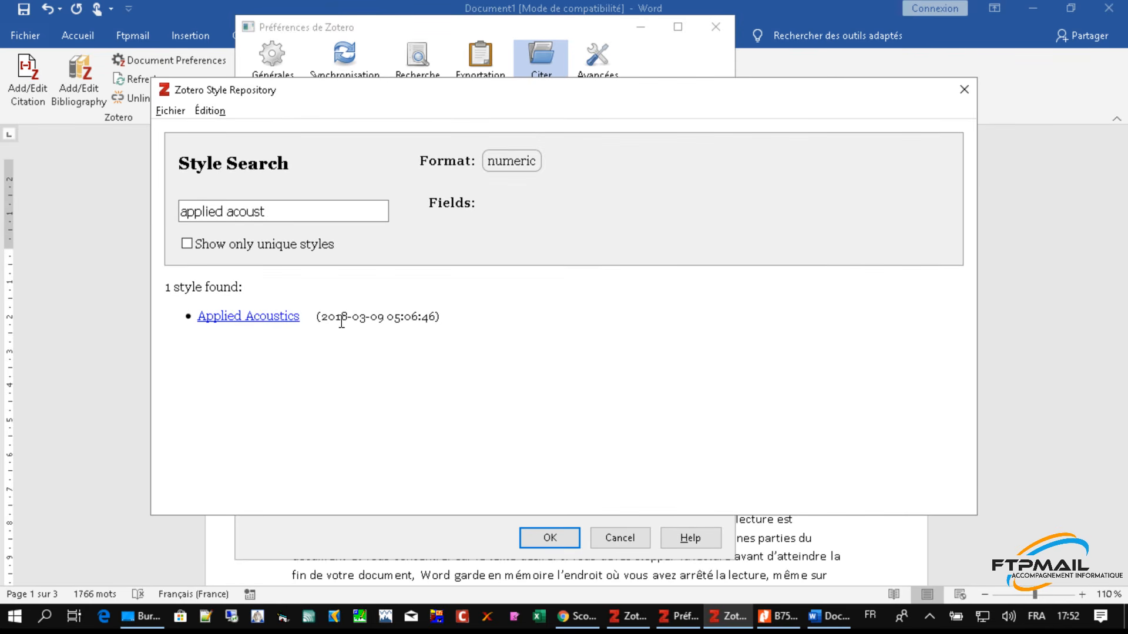
pyautogui.moveTo(249, 317)
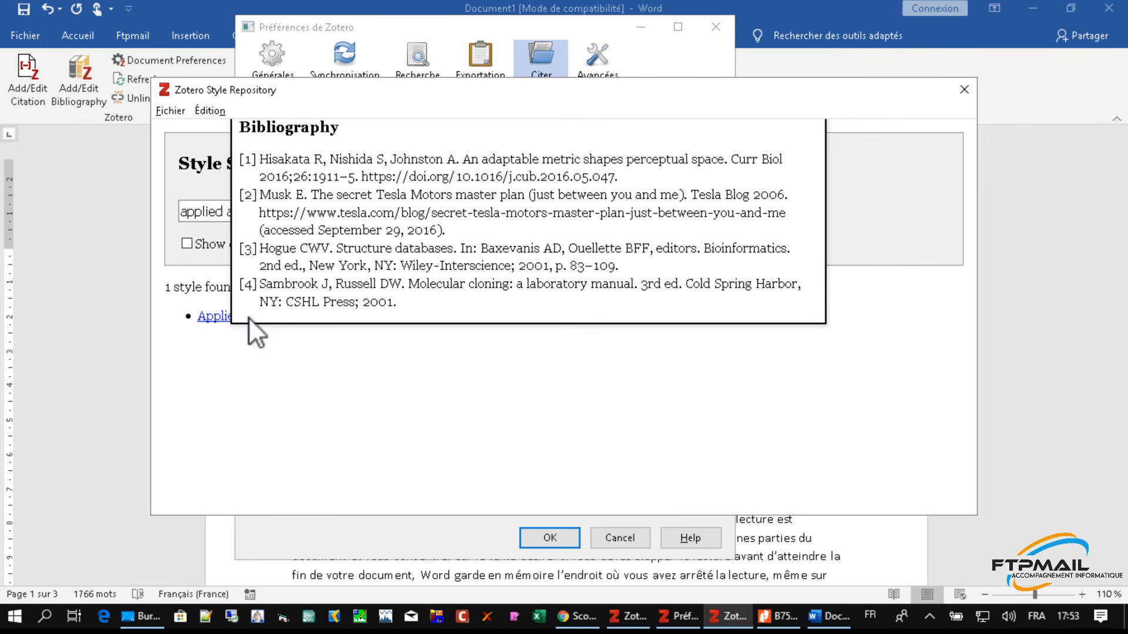
pyautogui.click(202, 316)
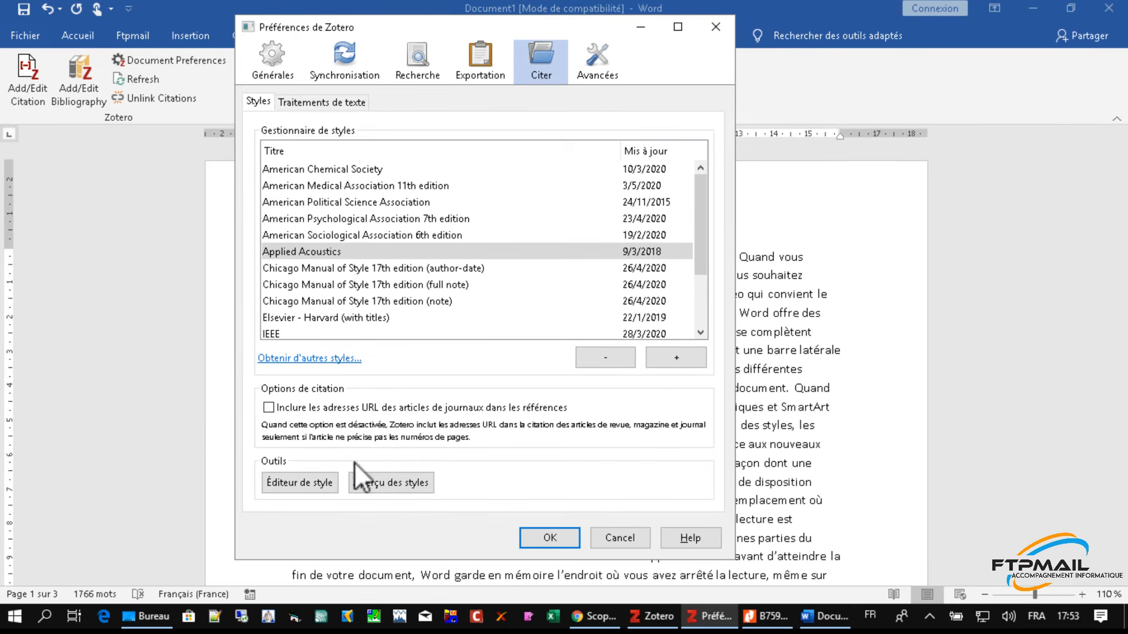
pyautogui.click(302, 252)
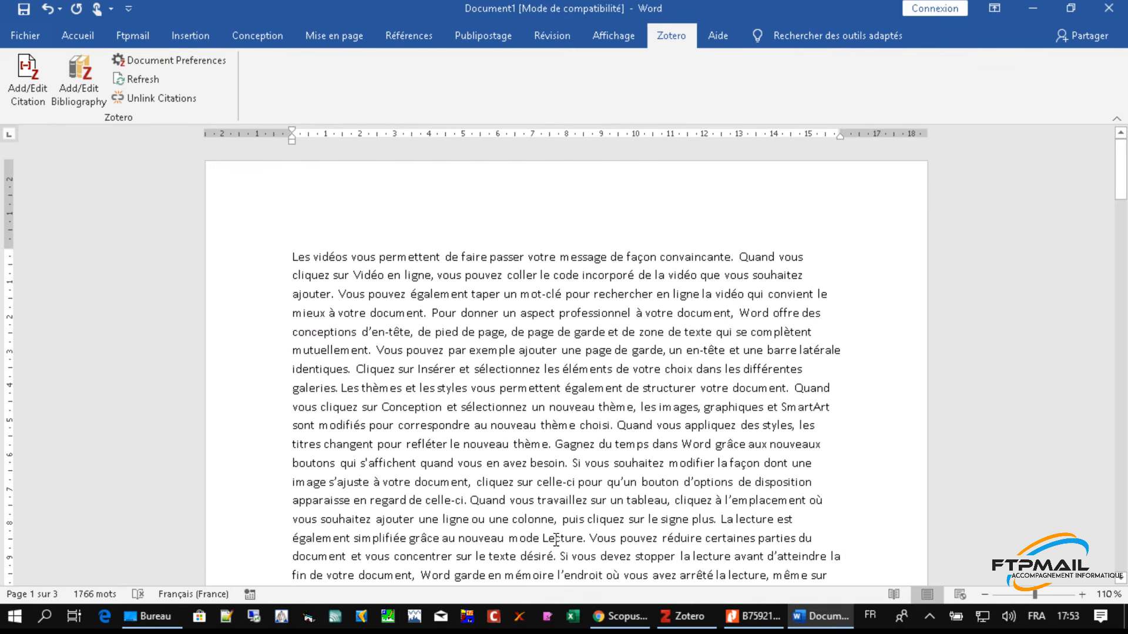
# - Start a Zotero citation at the end of the first sentence with Applied Acoustics as the document's citation style
pyautogui.click(26, 72)
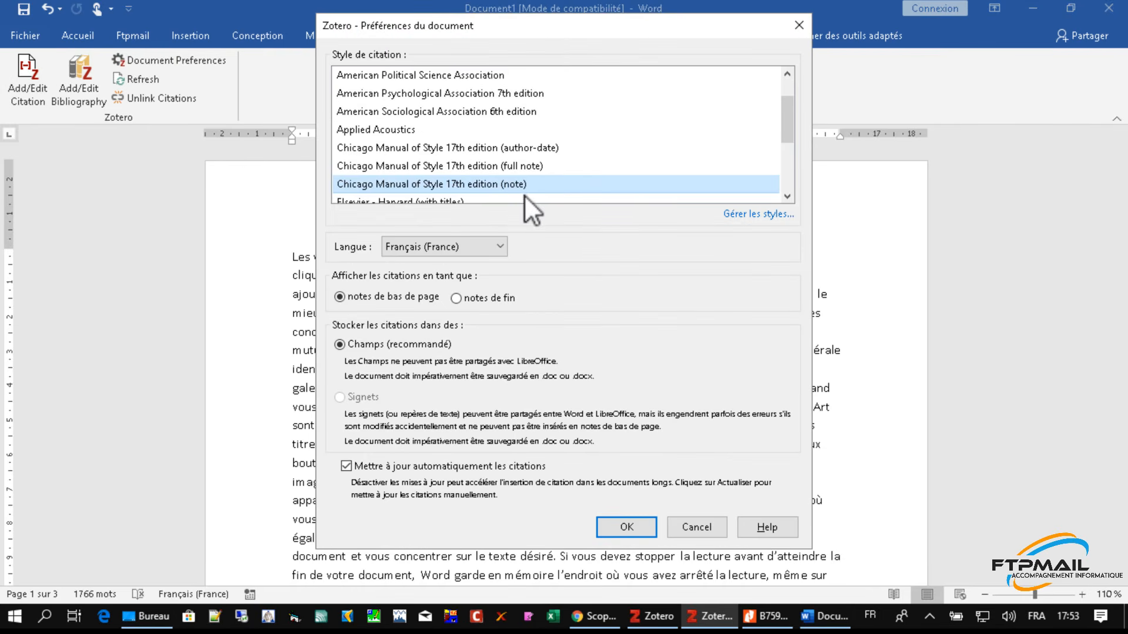
pyautogui.click(402, 130)
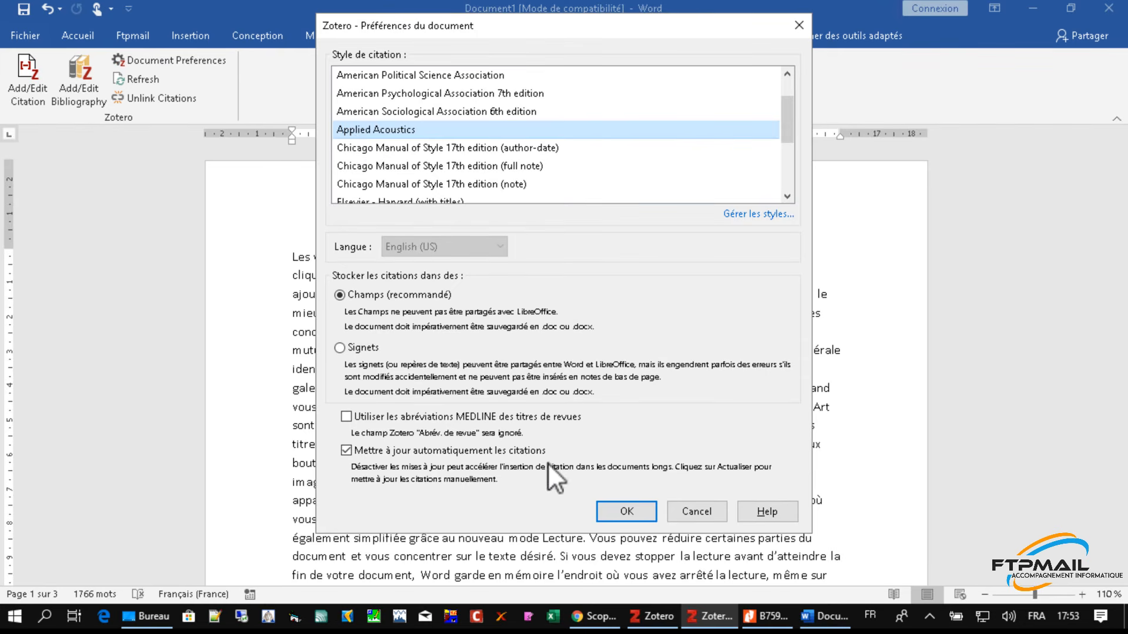
pyautogui.click(614, 512)
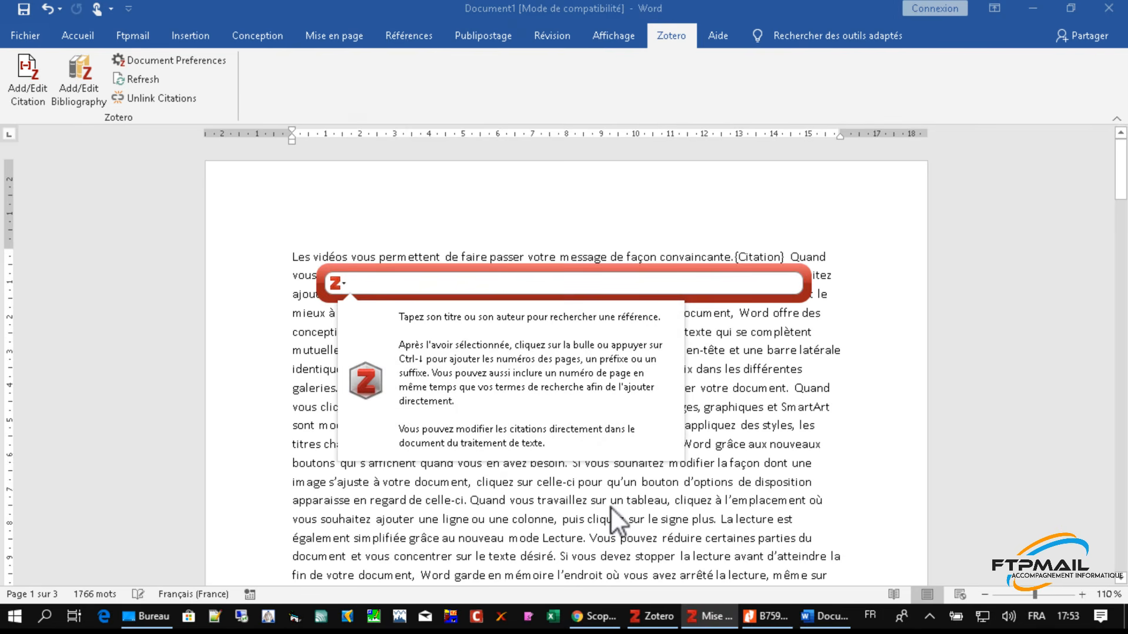
# - Using the classic view, cite "Sound Absorption Measurements of Bio-Sourced Esparto-Fibres" from Formation Mai 2020 at the end of the first sentence
pyautogui.click(339, 280)
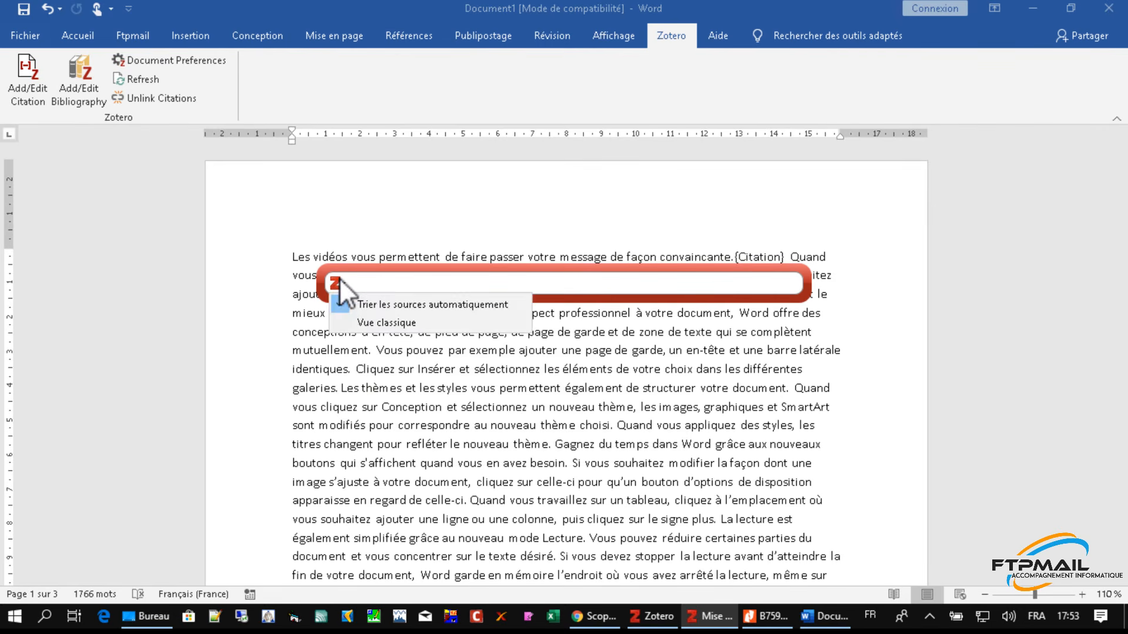
pyautogui.click(356, 321)
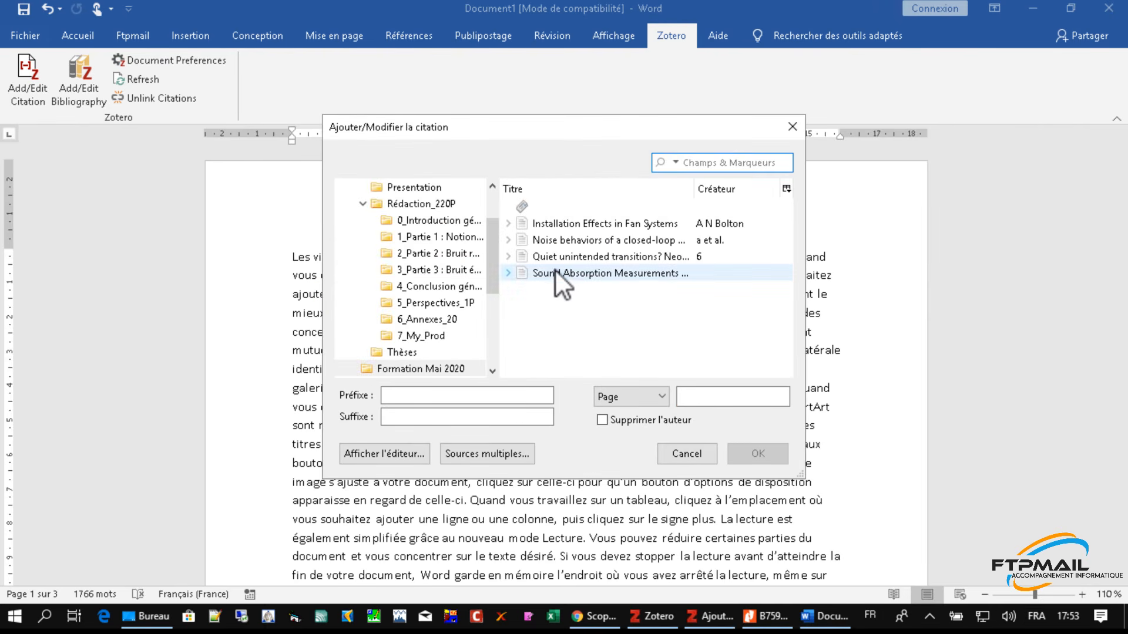
pyautogui.click(552, 268)
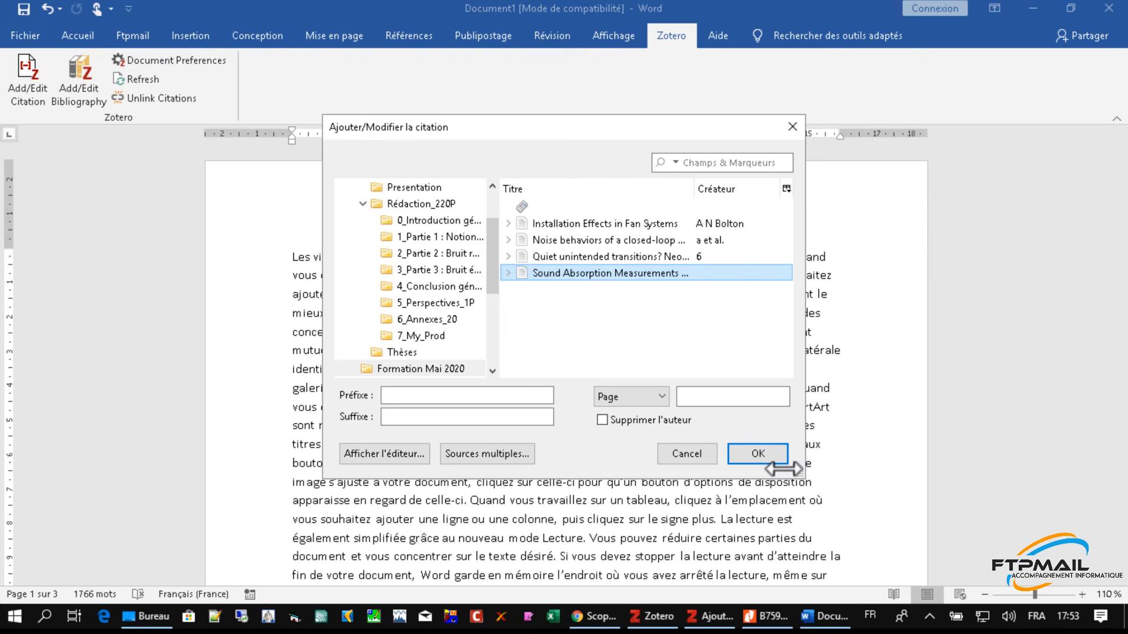
pyautogui.moveTo(784, 468); pyautogui.dragTo(966, 468)
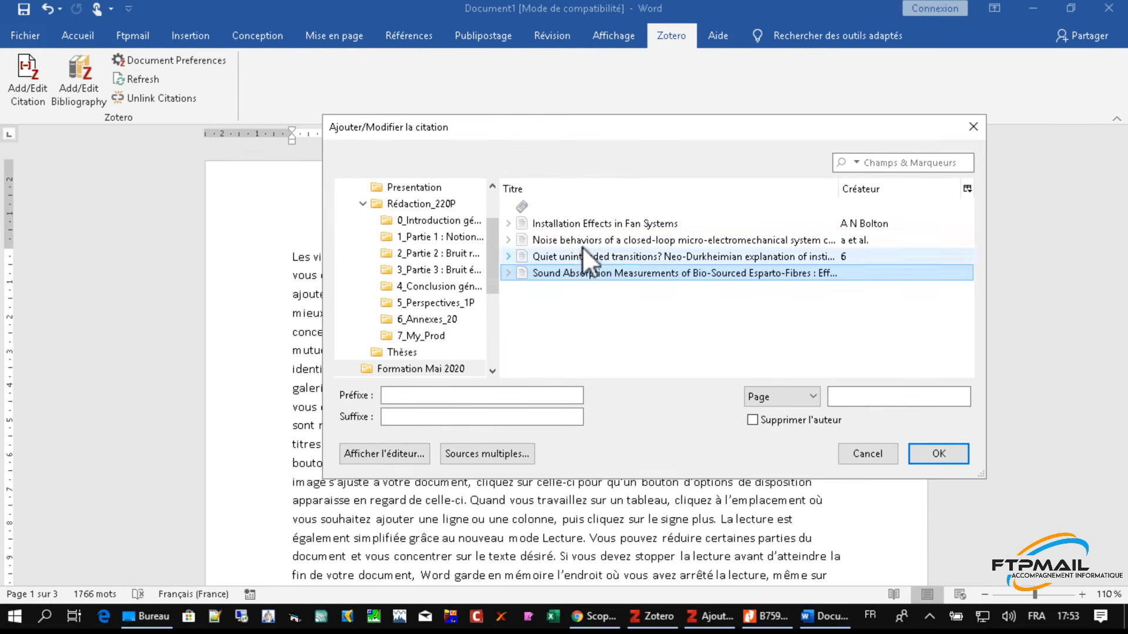
pyautogui.click(936, 453)
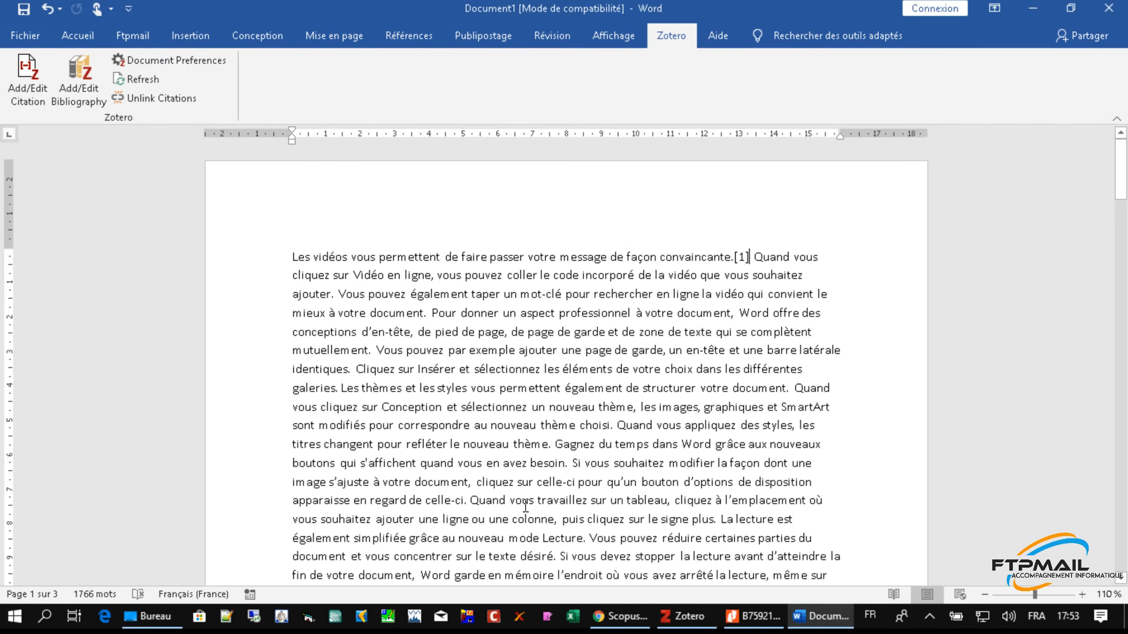
# - Insert a citation of "Quiet unintended transitions?" through the classic view after the sentence ending "apparaisse en regard de celle-ci."
pyautogui.click(468, 501)
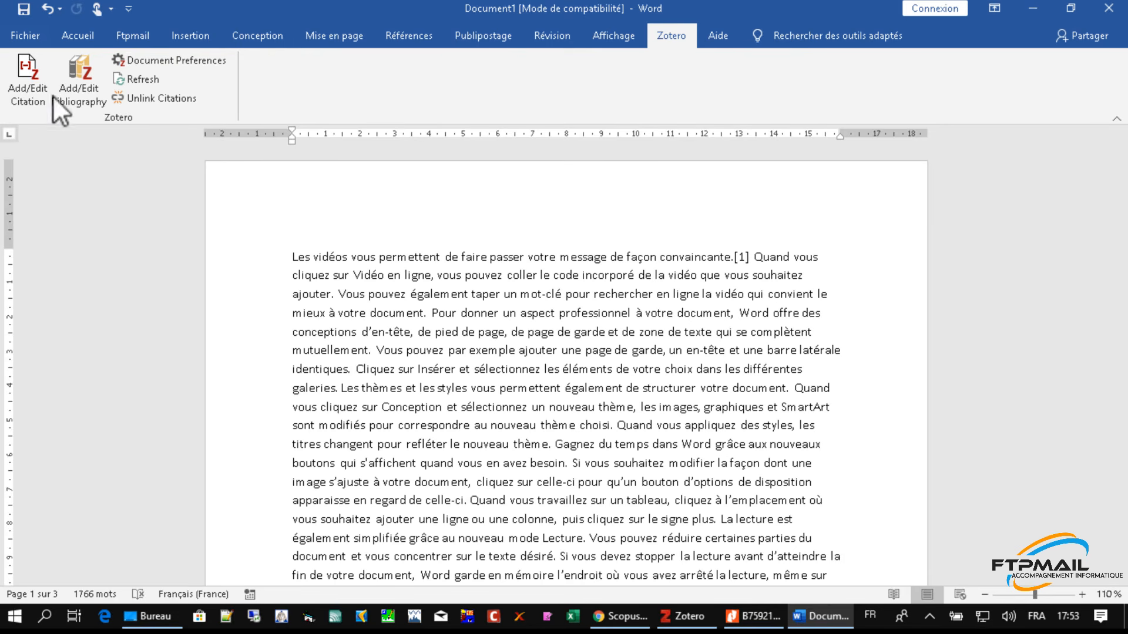
pyautogui.click(38, 88)
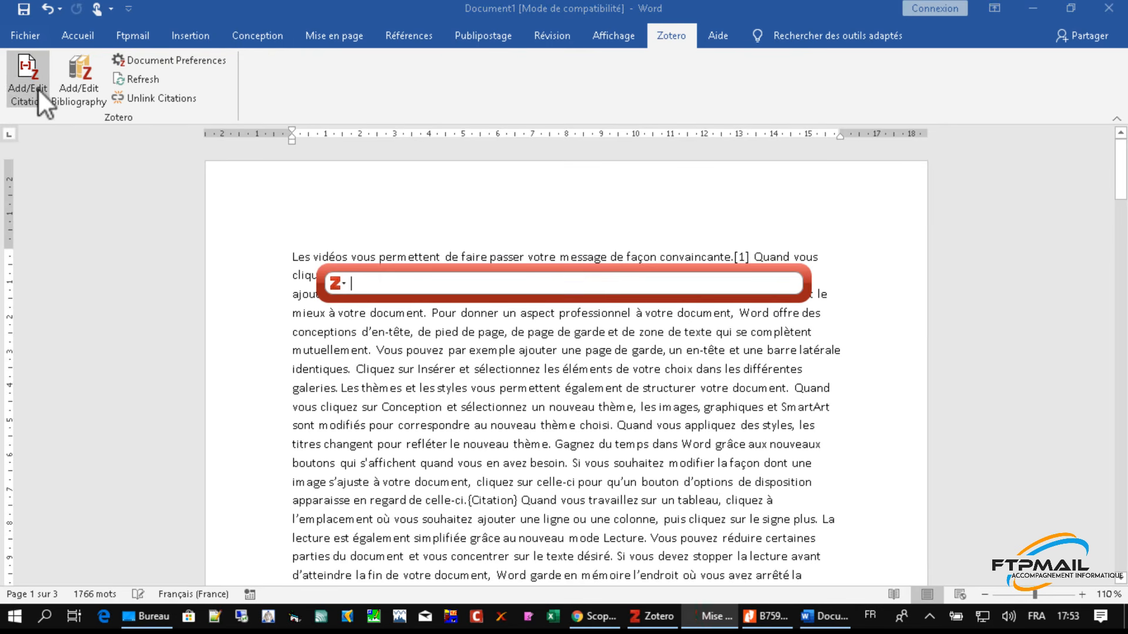
pyautogui.click(336, 283)
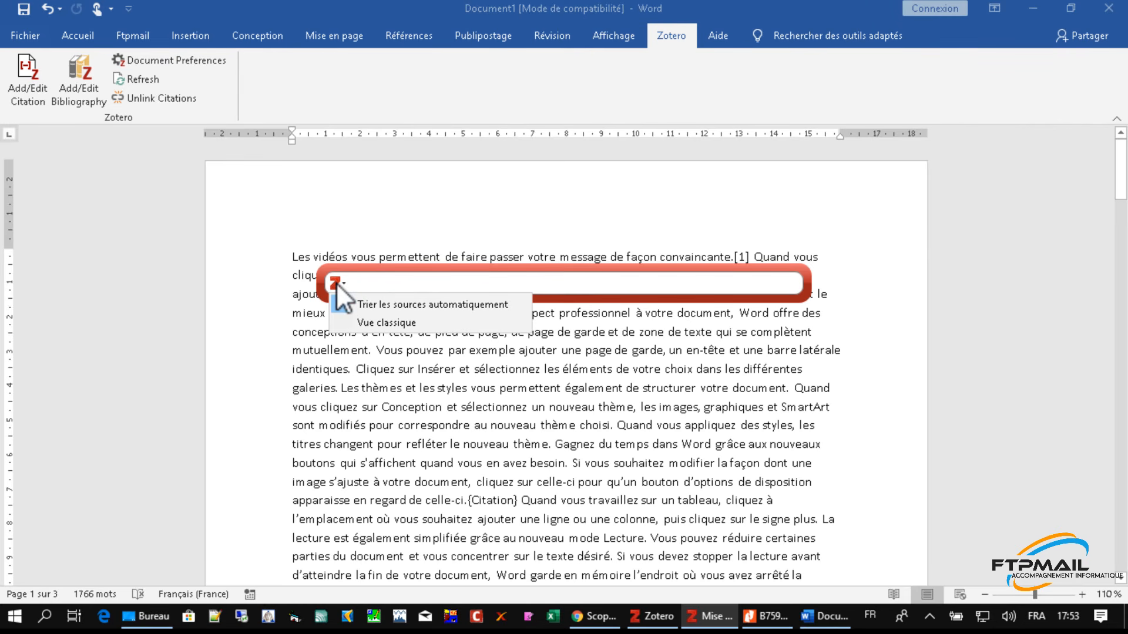
pyautogui.click(347, 322)
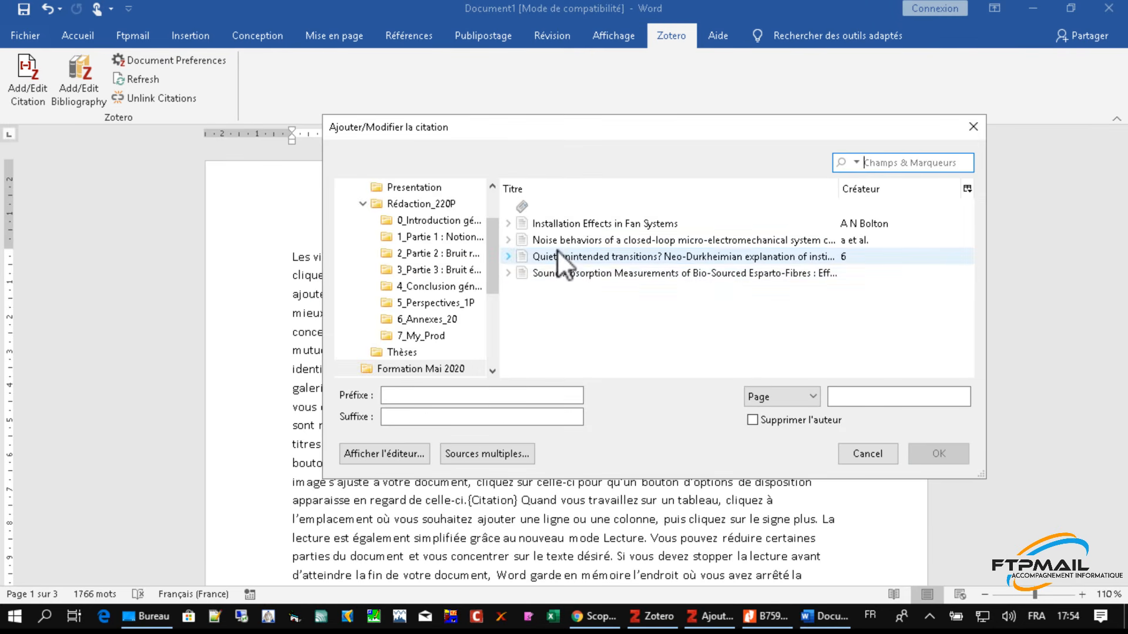
pyautogui.click(552, 256)
pyautogui.click(928, 449)
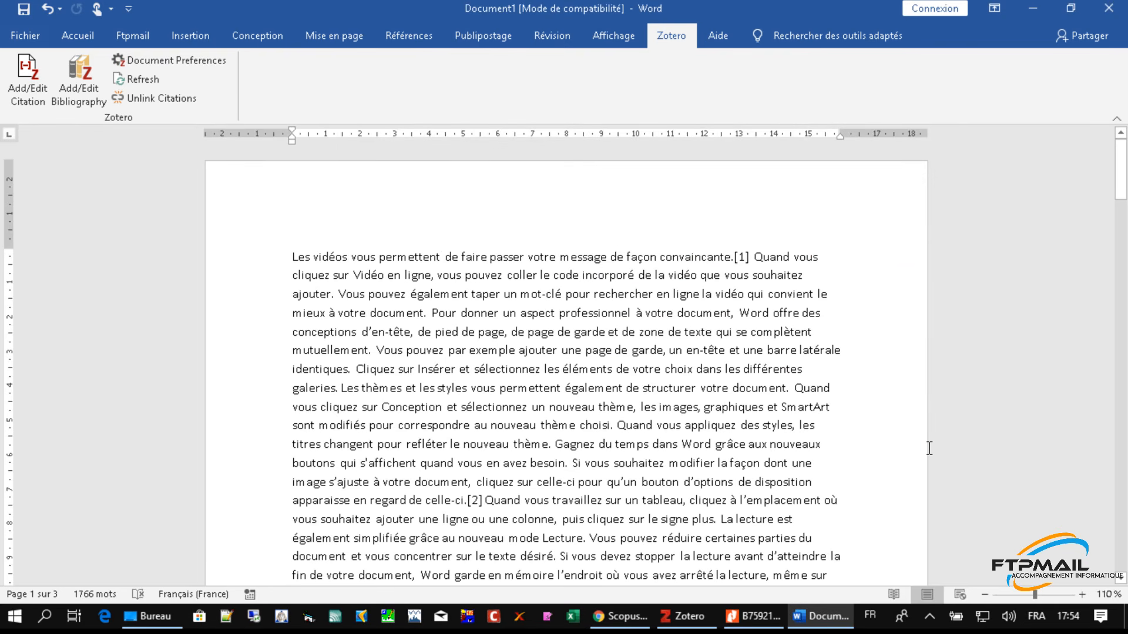
# - Insert a citation of "Installation Effects in Fan Systems" through the classic view after "souhaitez ajouter" near the end of the first paragraph
pyautogui.scroll(-2, 574, 386)
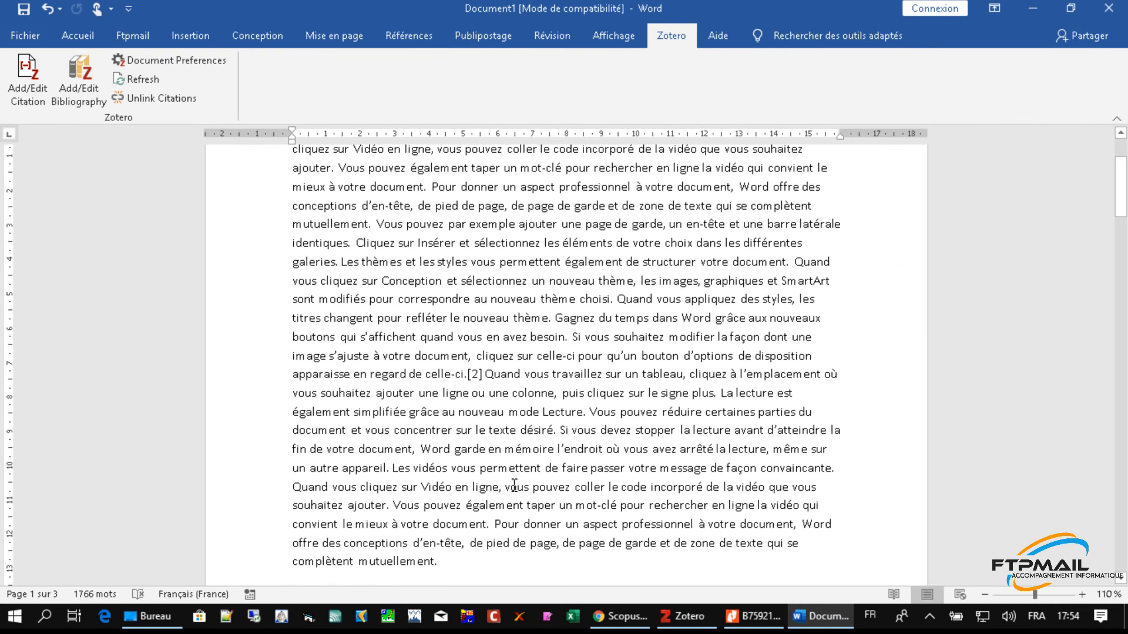
pyautogui.click(388, 505)
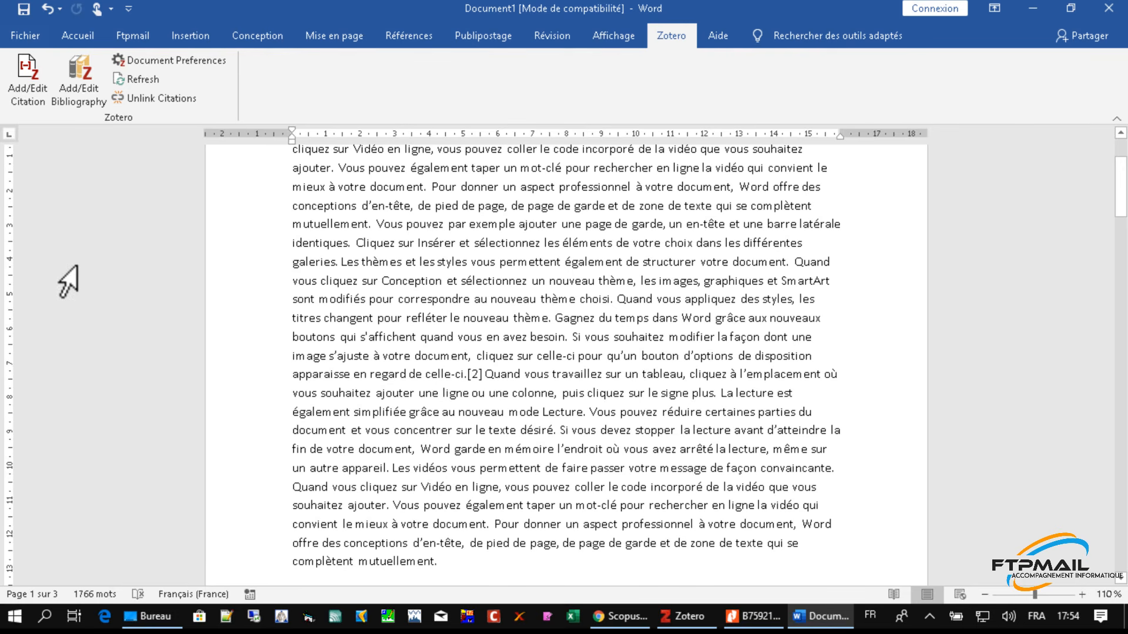
pyautogui.click(31, 70)
pyautogui.write('nois')
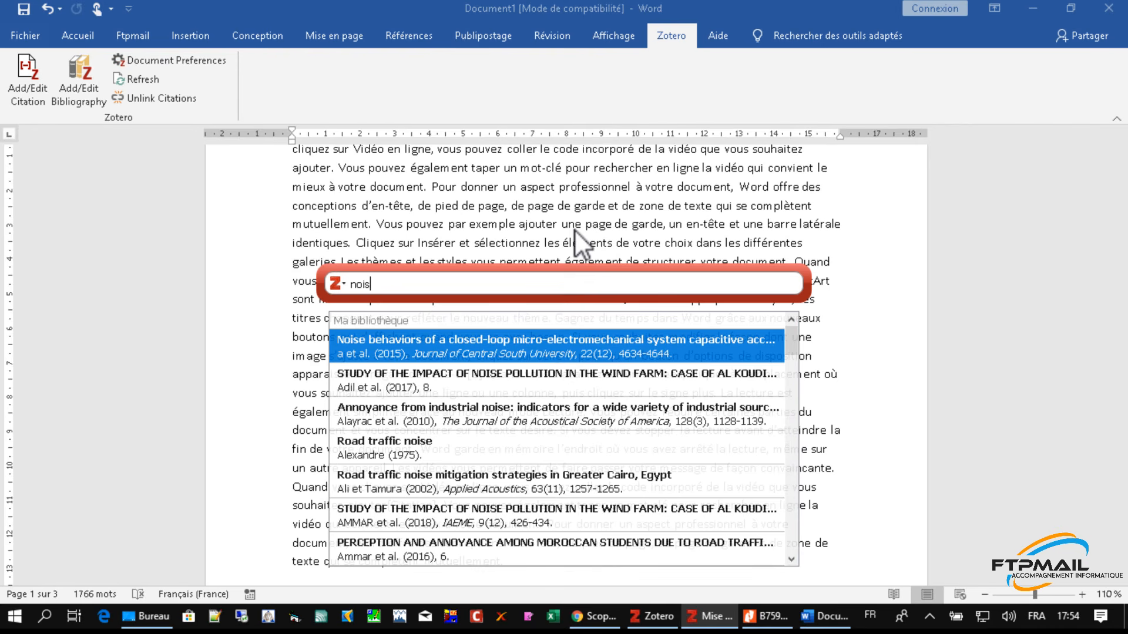
pyautogui.click(337, 280)
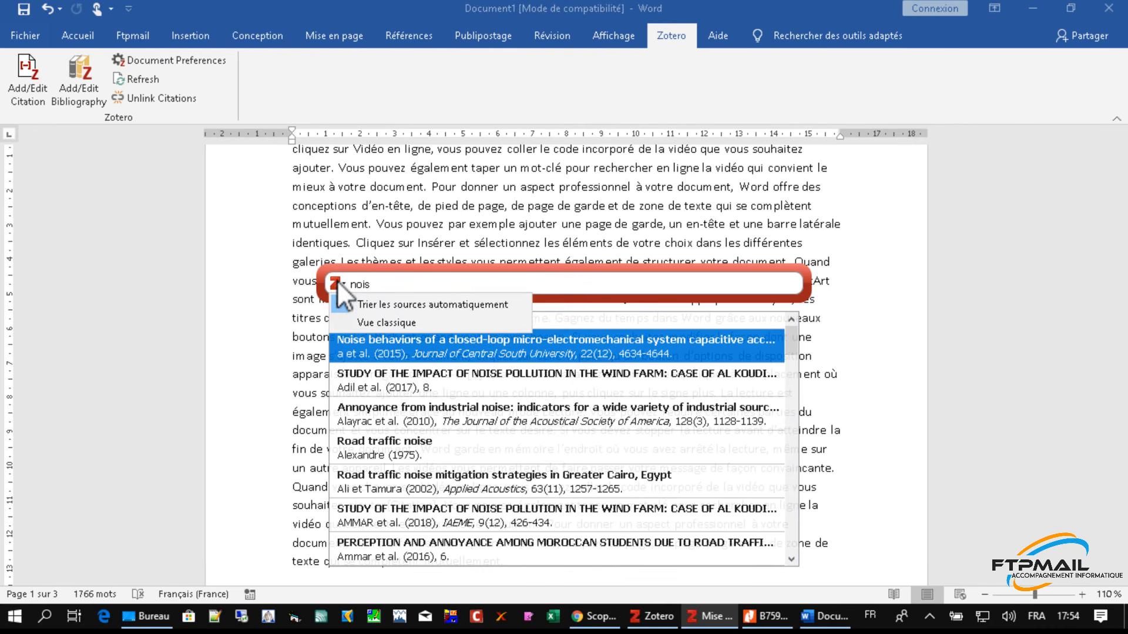
pyautogui.click(344, 316)
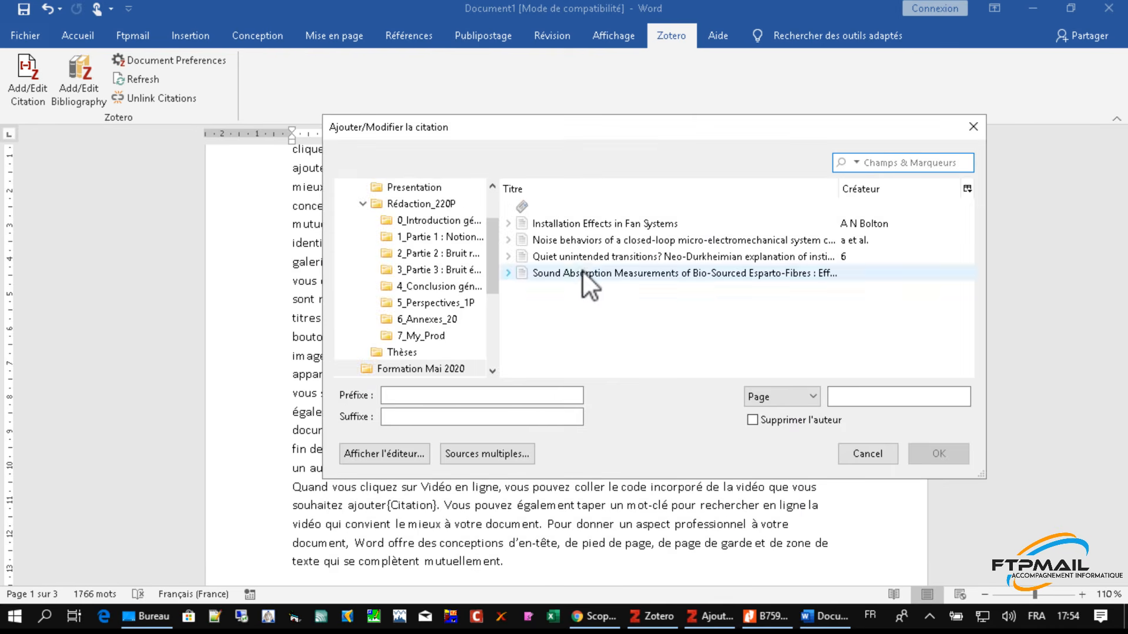
pyautogui.click(552, 223)
pyautogui.click(921, 449)
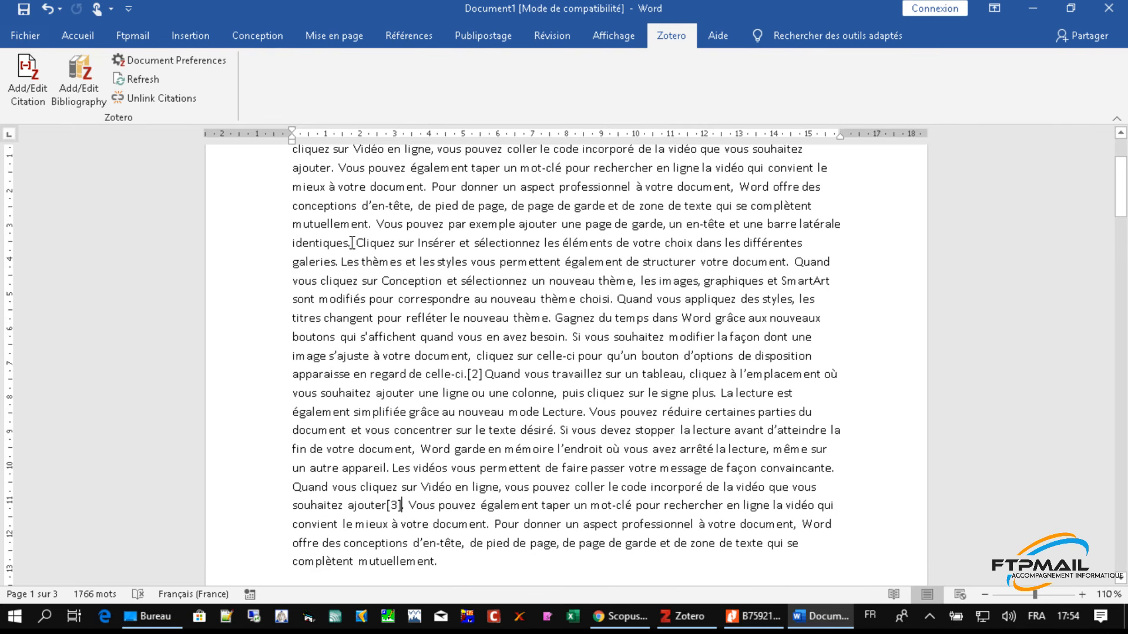
# - Cite "Sound Absorption Measurements of Bio-Sourced Esparto-Fibres" again, after the sentence ending "une barre latérale identiques." in the first paragraph
pyautogui.click(33, 89)
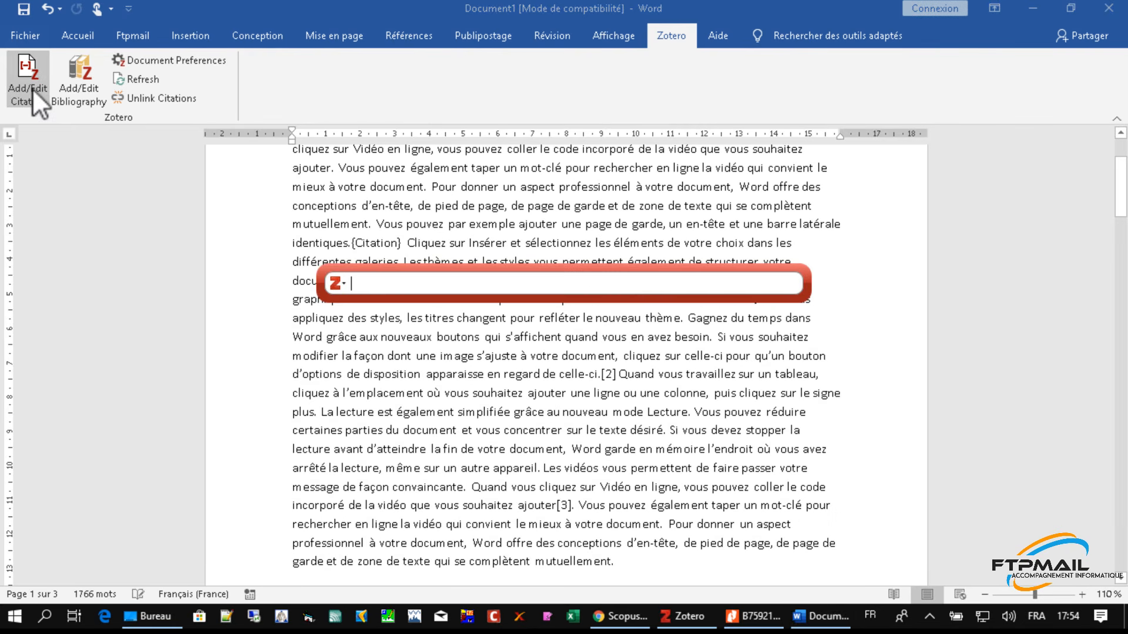
pyautogui.click(336, 284)
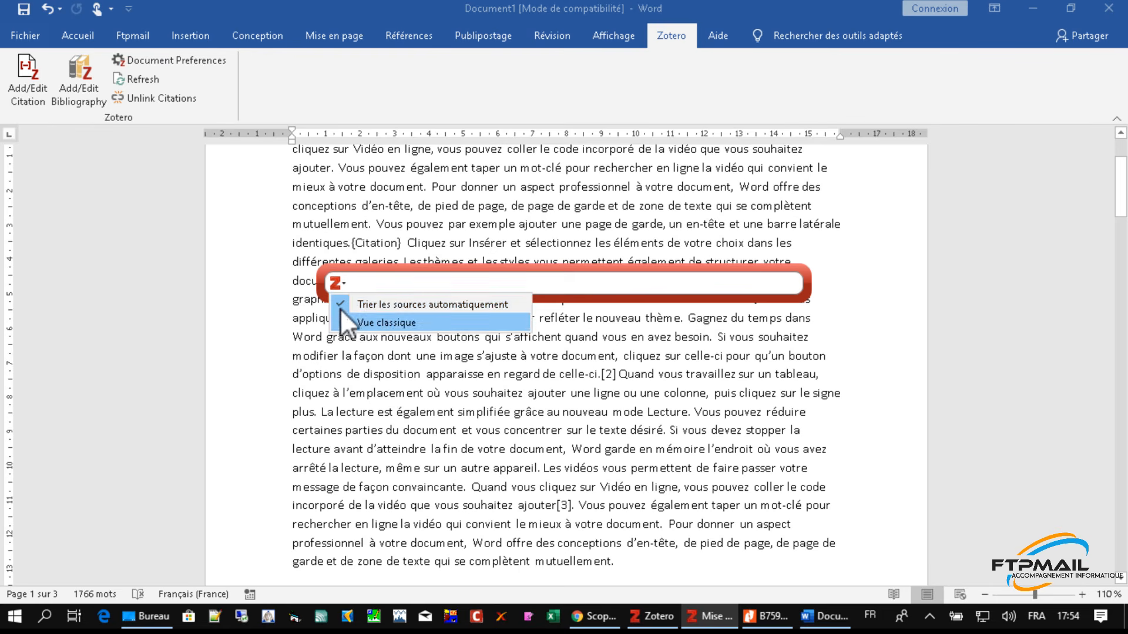
pyautogui.click(353, 321)
pyautogui.click(527, 272)
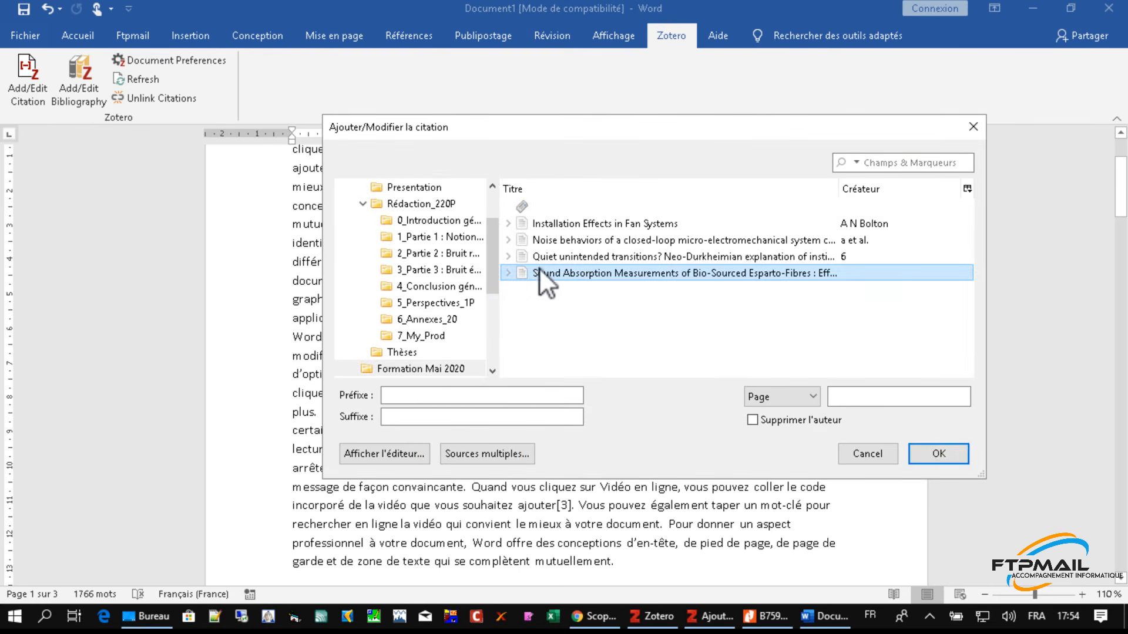
pyautogui.click(927, 453)
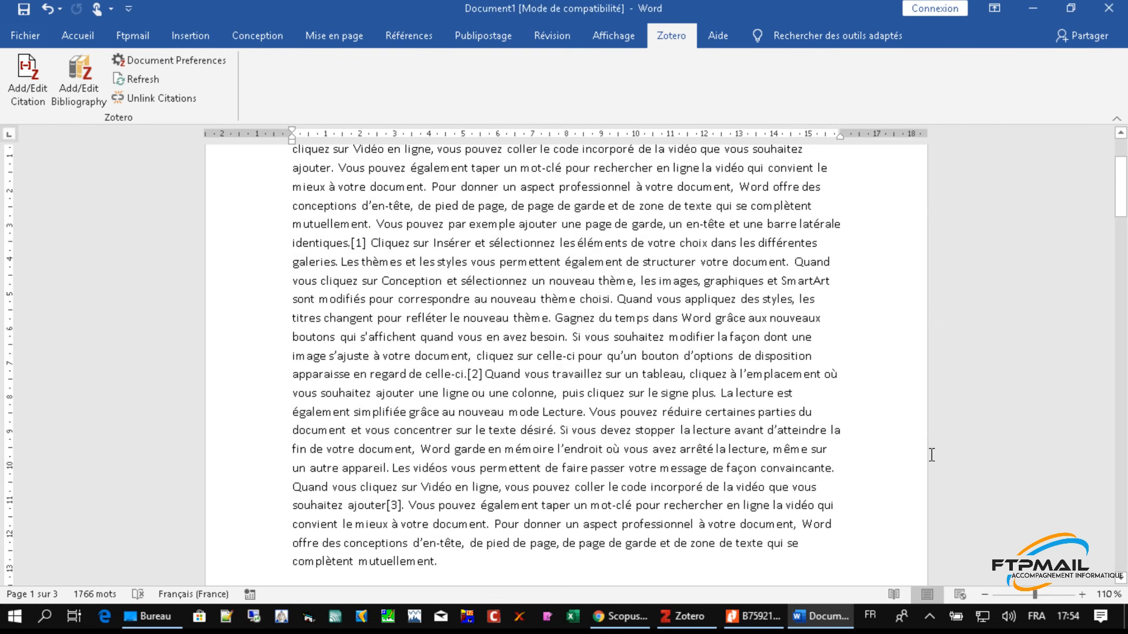
# - Add blank lines after the last paragraph of the document and insert the Zotero bibliography there
pyautogui.scroll(3, 494, 266)
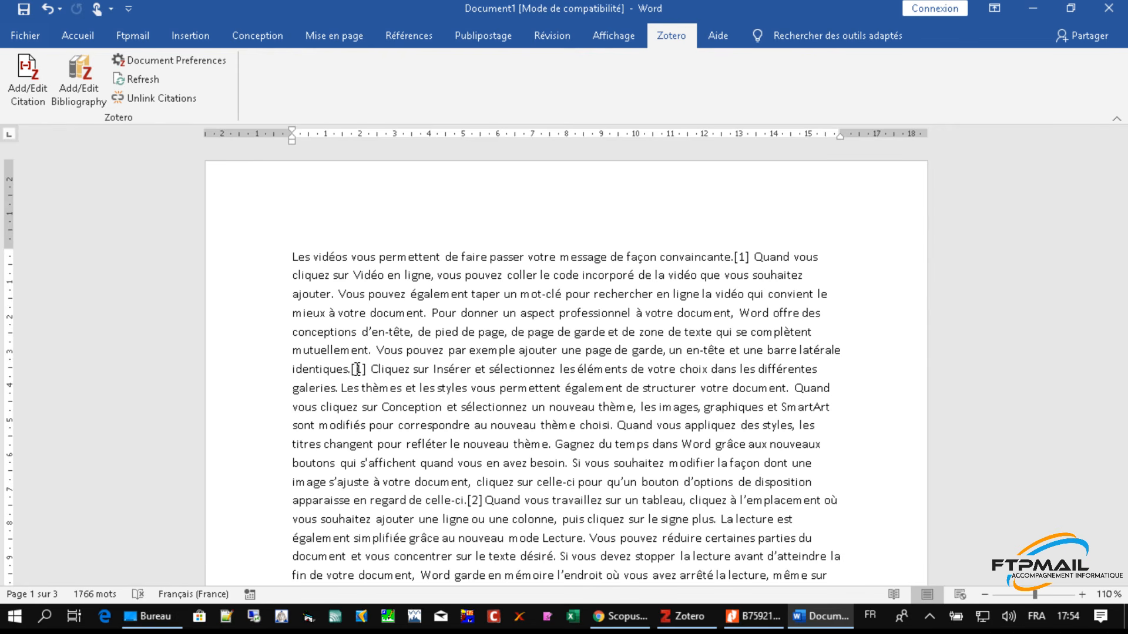
pyautogui.scroll(-15, 609, 354)
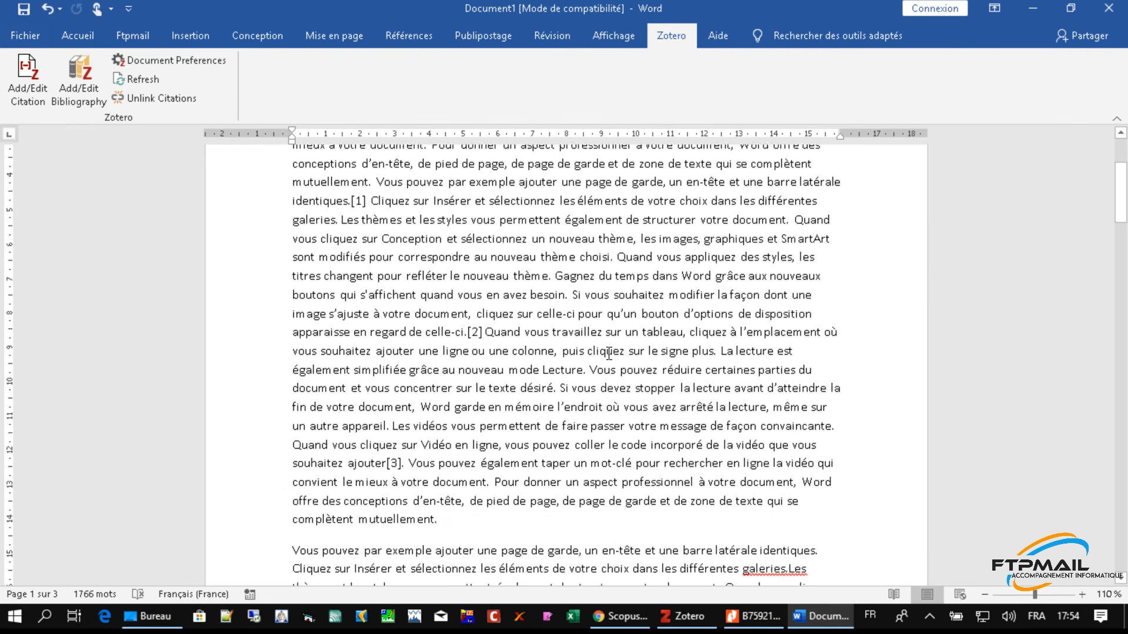
pyautogui.scroll(-20, 609, 354)
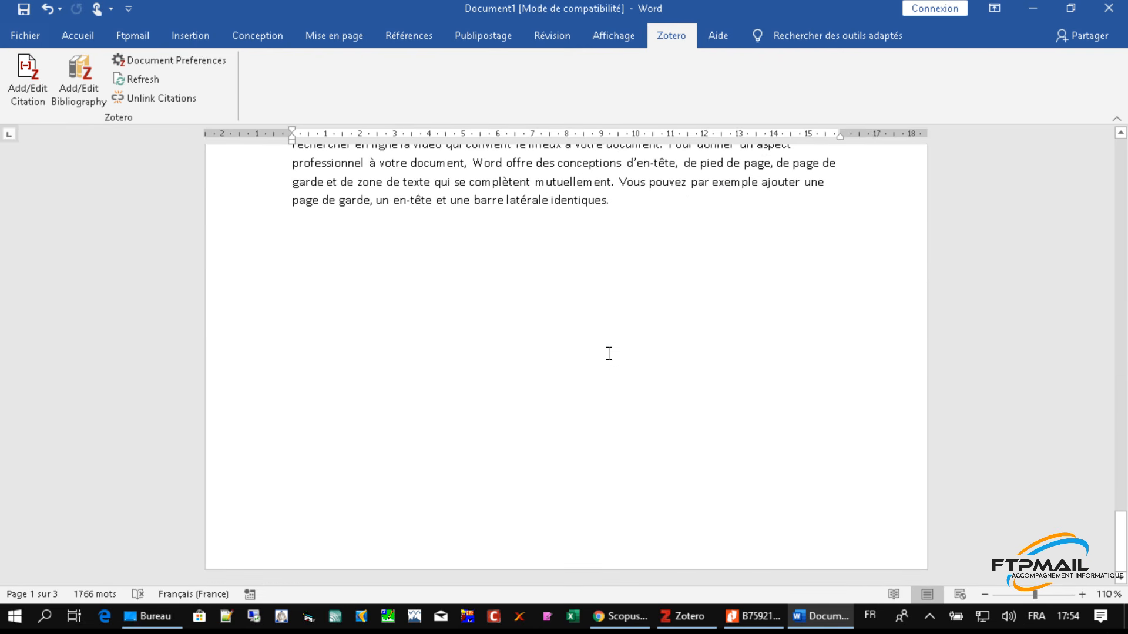
pyautogui.click(388, 317)
pyautogui.press('Return')
pyautogui.press('Return')
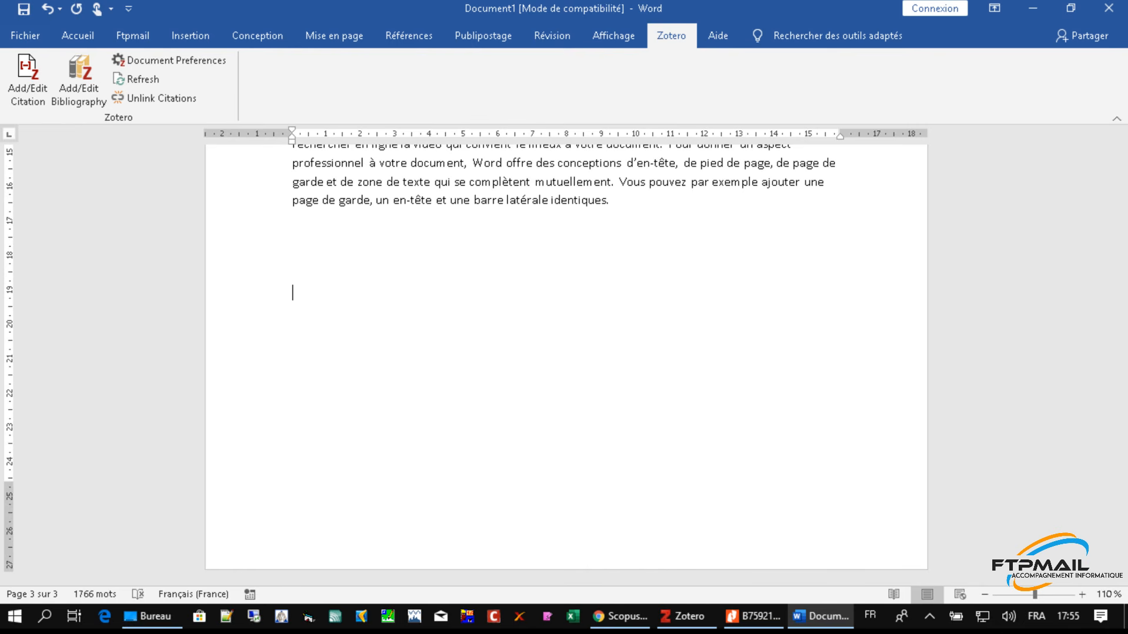
pyautogui.click(82, 90)
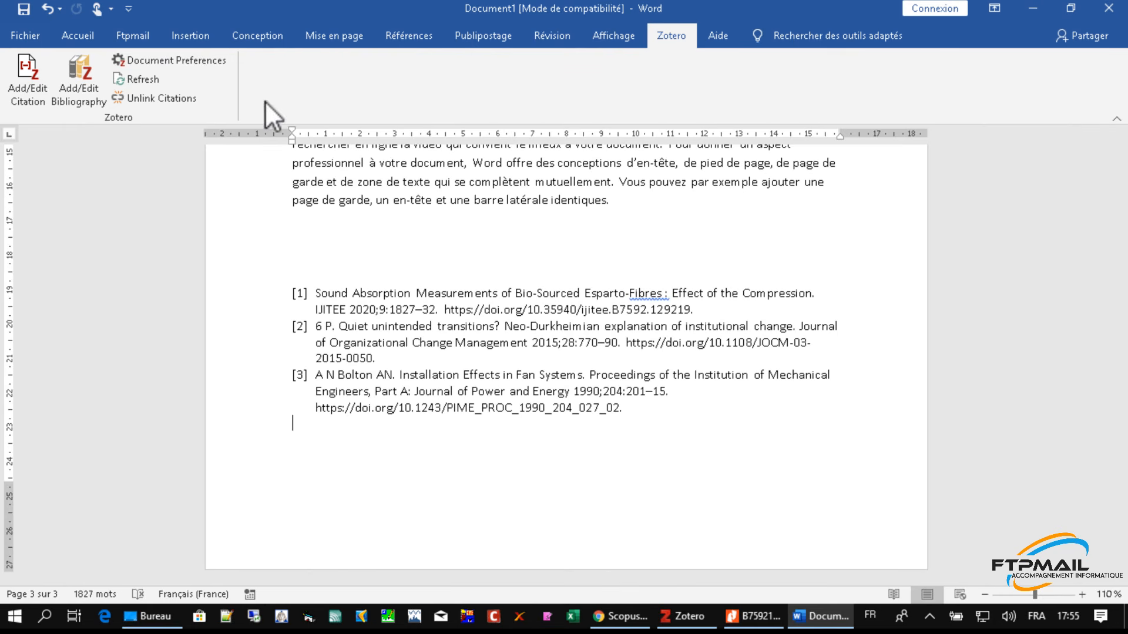
# - Change the document's citation style to Chicago Manual of Style 17th edition (author-date) and check the bibliography and the first paragraph's citations
pyautogui.click(178, 61)
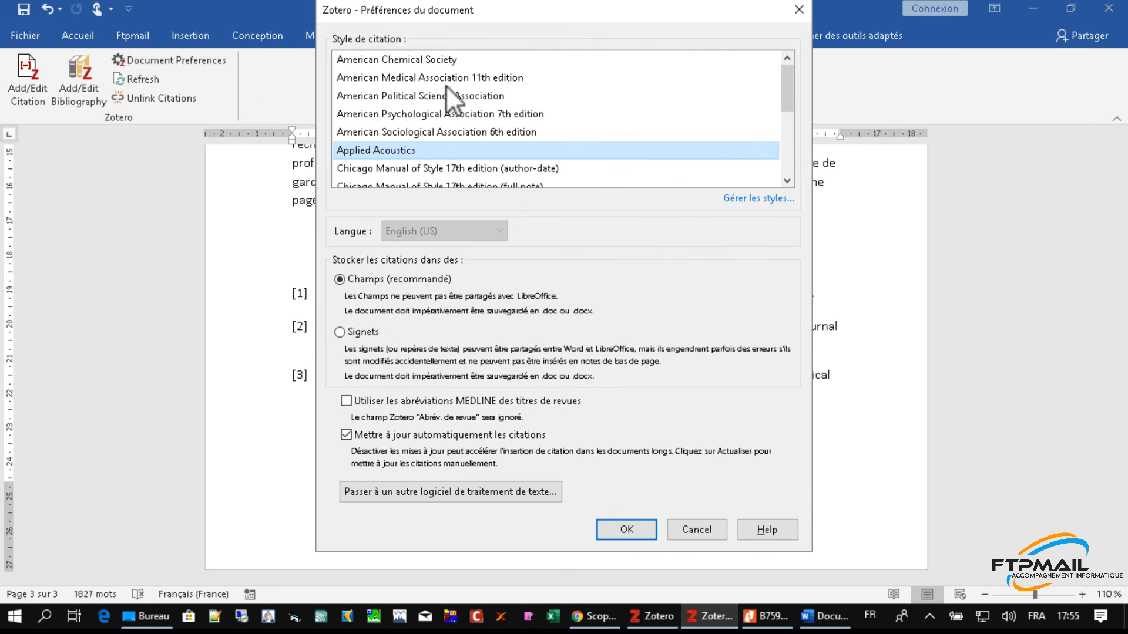
pyautogui.click(369, 166)
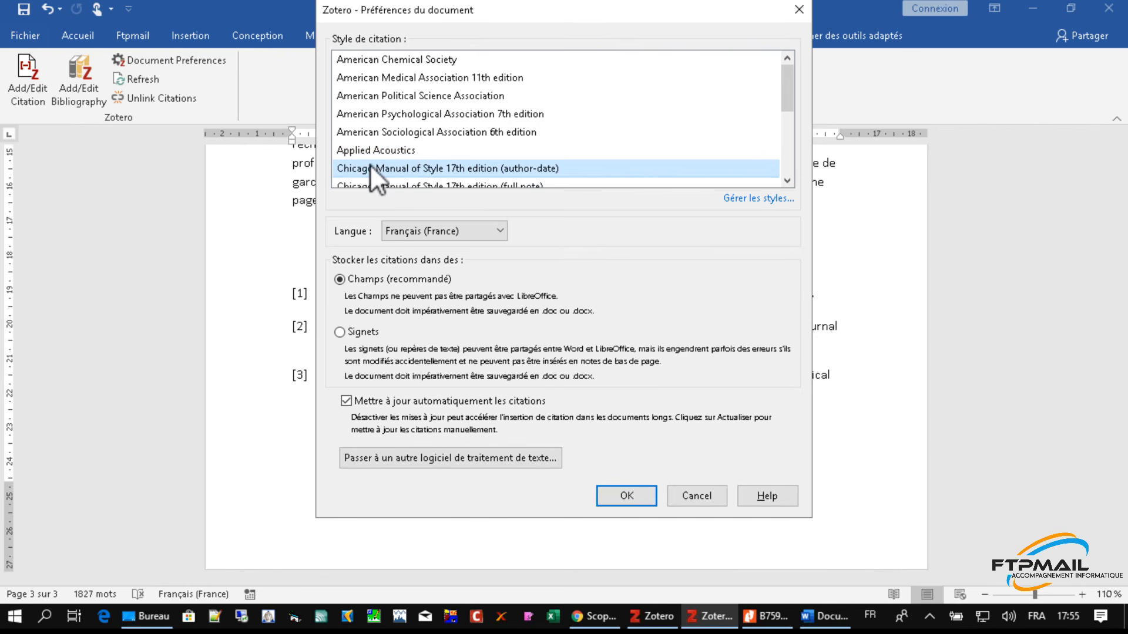
pyautogui.click(619, 493)
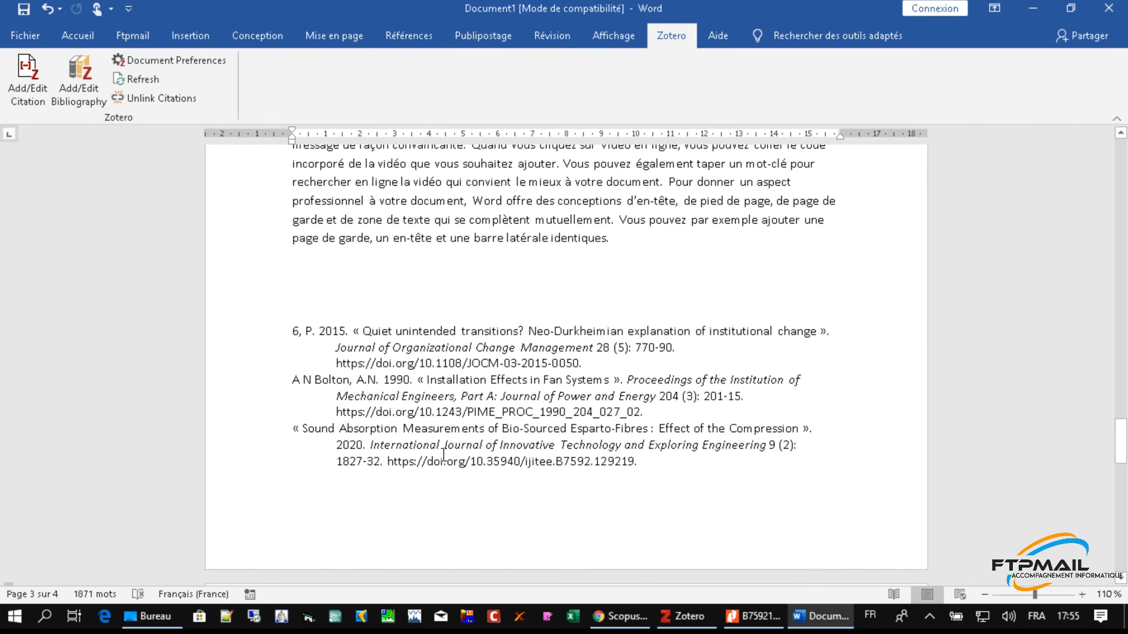
pyautogui.scroll(6, 467, 379)
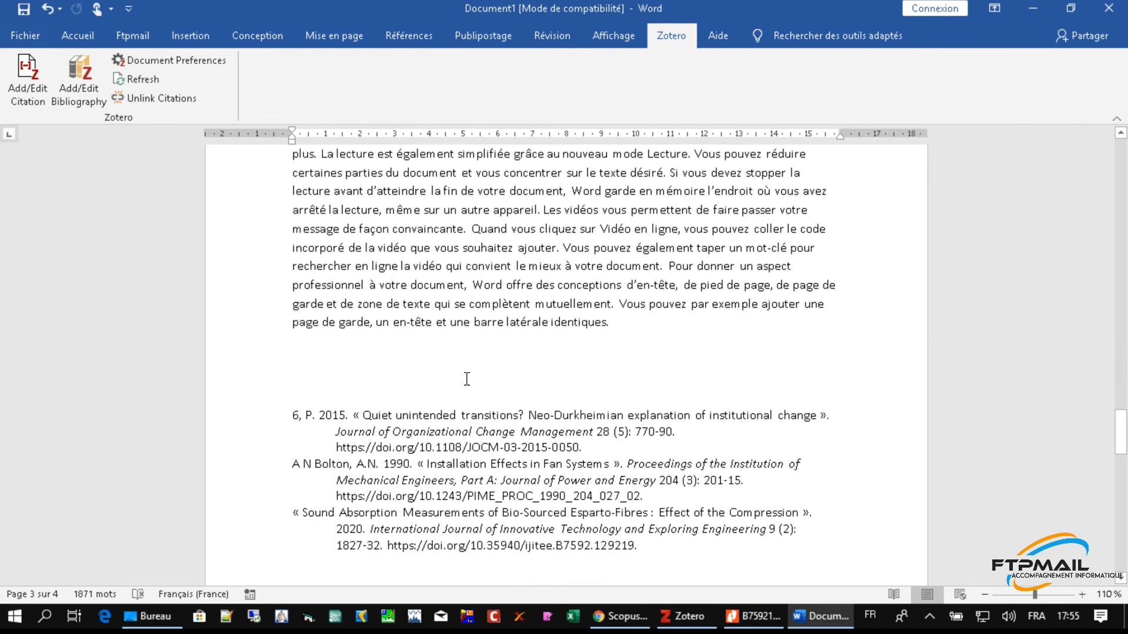
pyautogui.scroll(20, 467, 378)
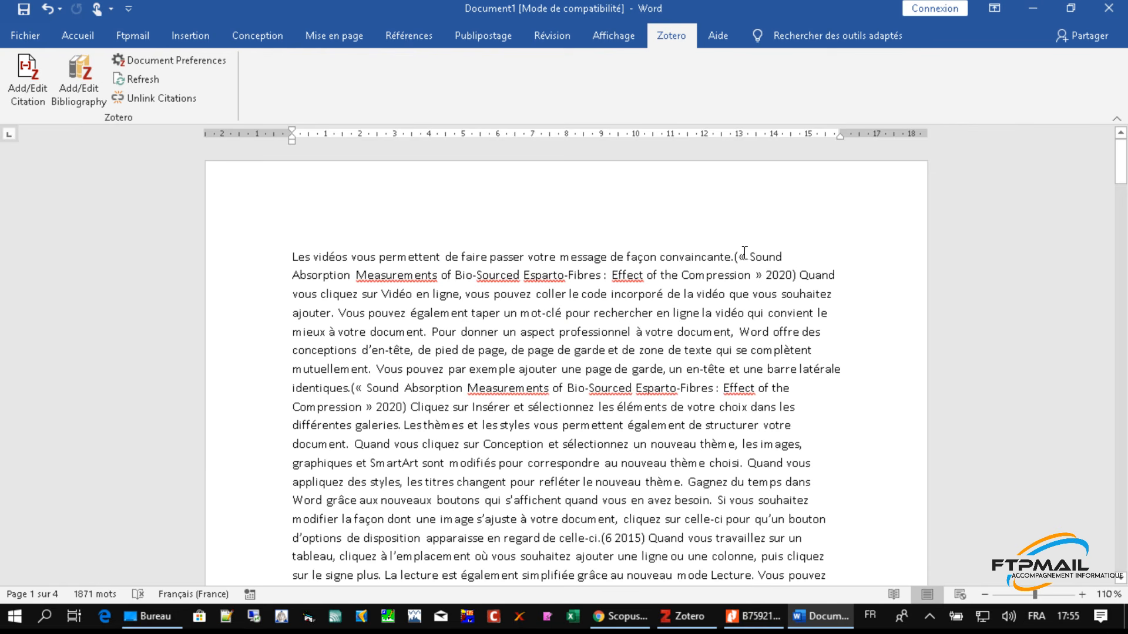
pyautogui.moveTo(738, 257); pyautogui.dragTo(787, 269)
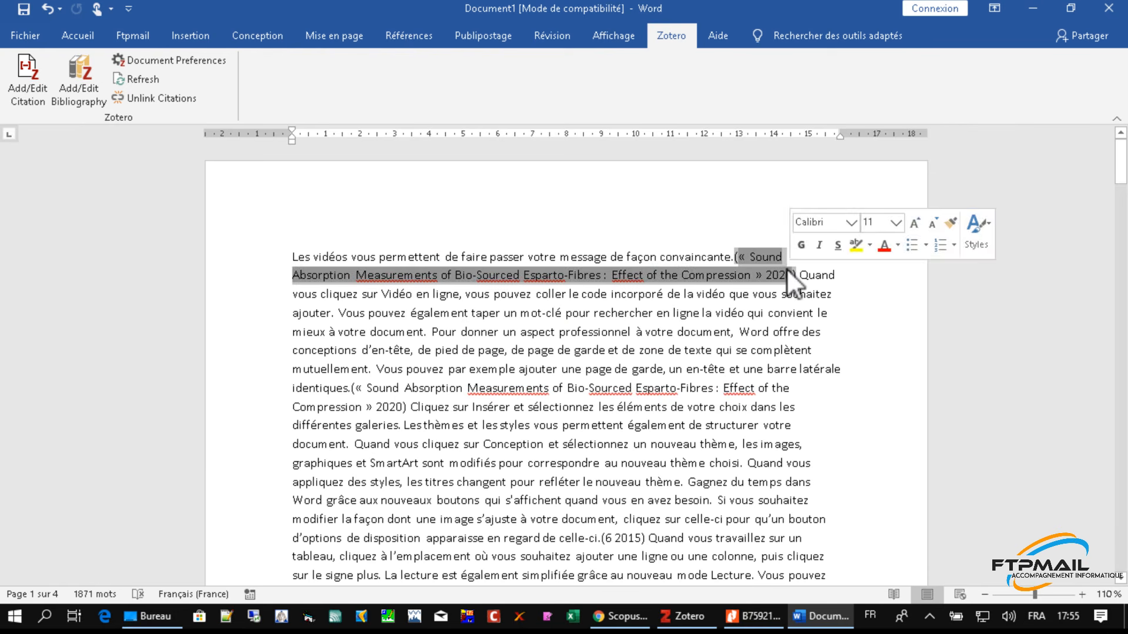
pyautogui.click(765, 350)
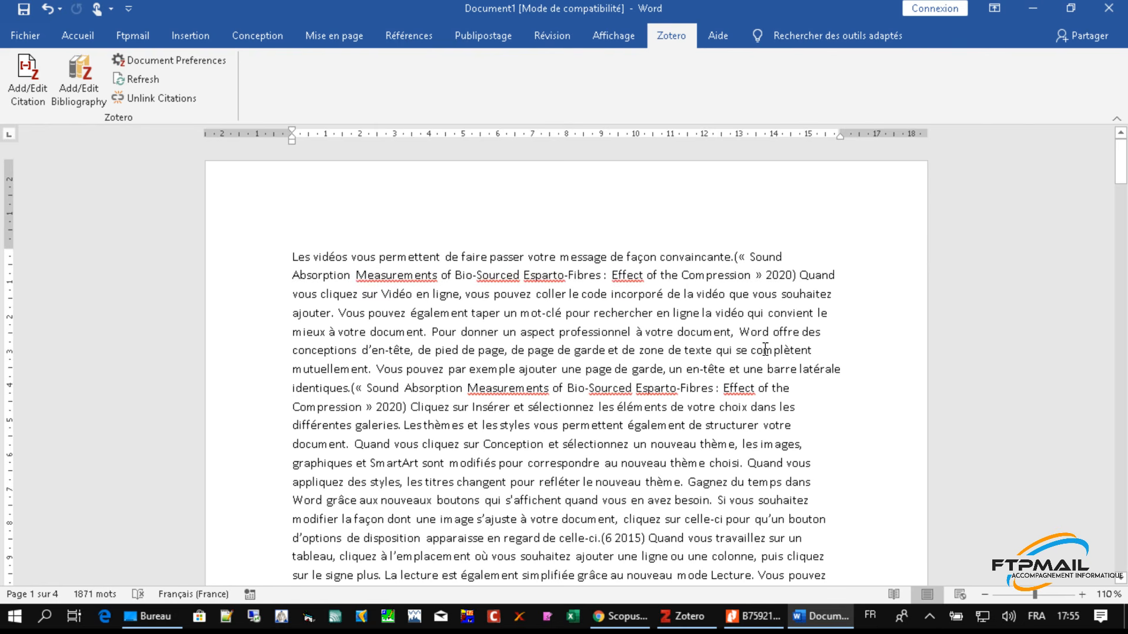